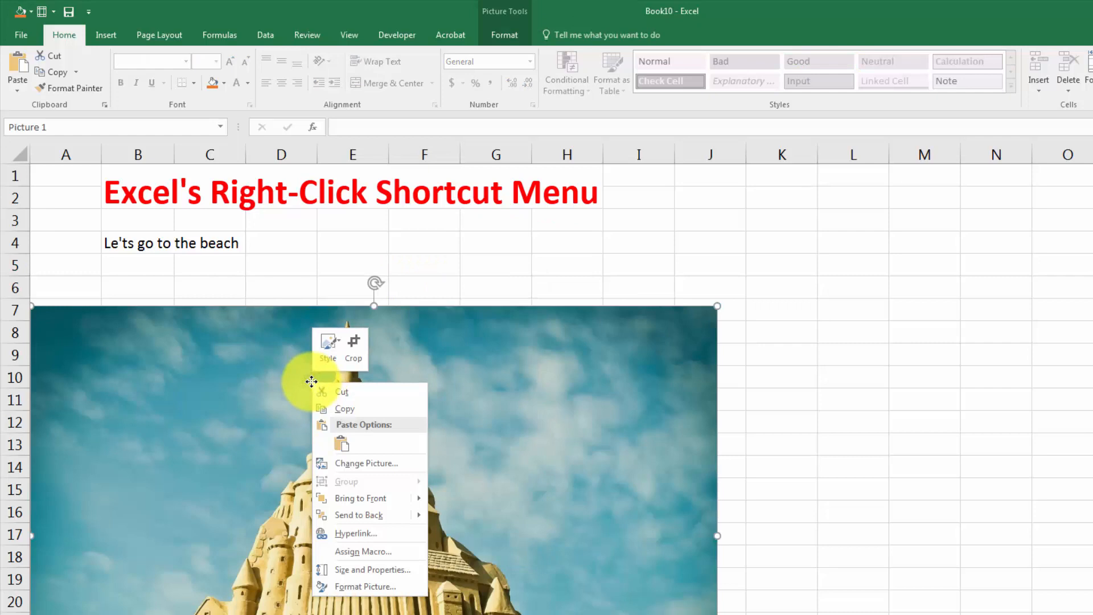
click(259, 260)
click(131, 264)
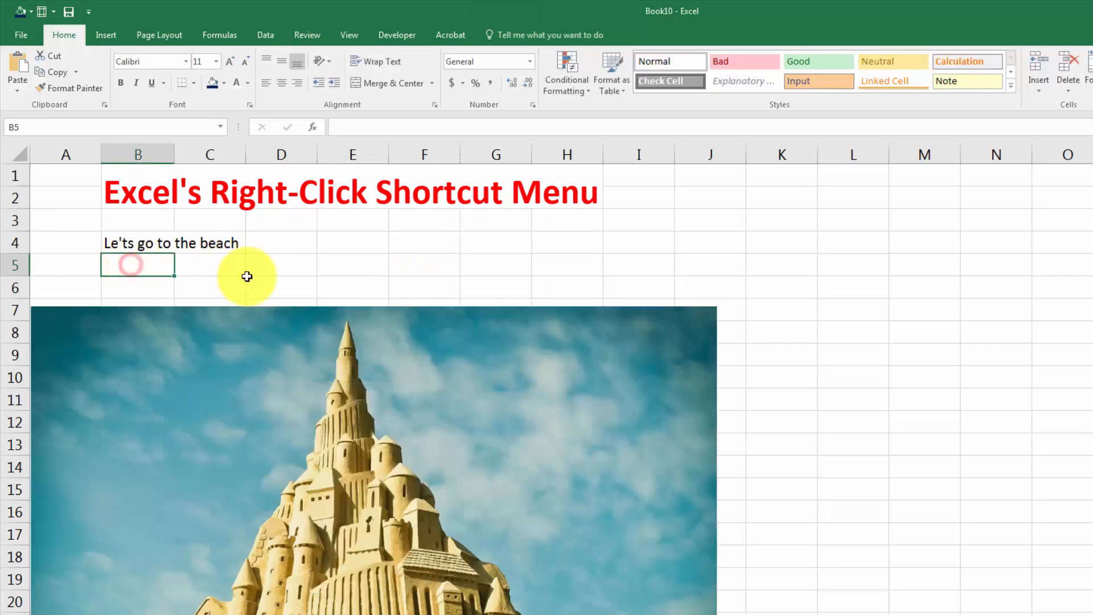
right_click(305, 363)
click(222, 253)
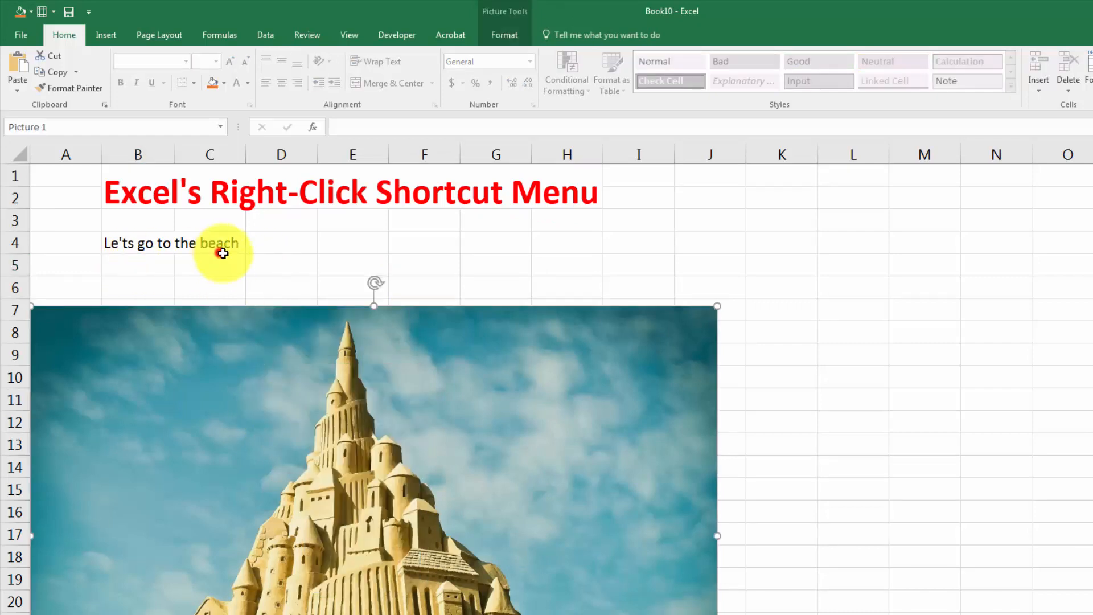
click(165, 246)
click(353, 242)
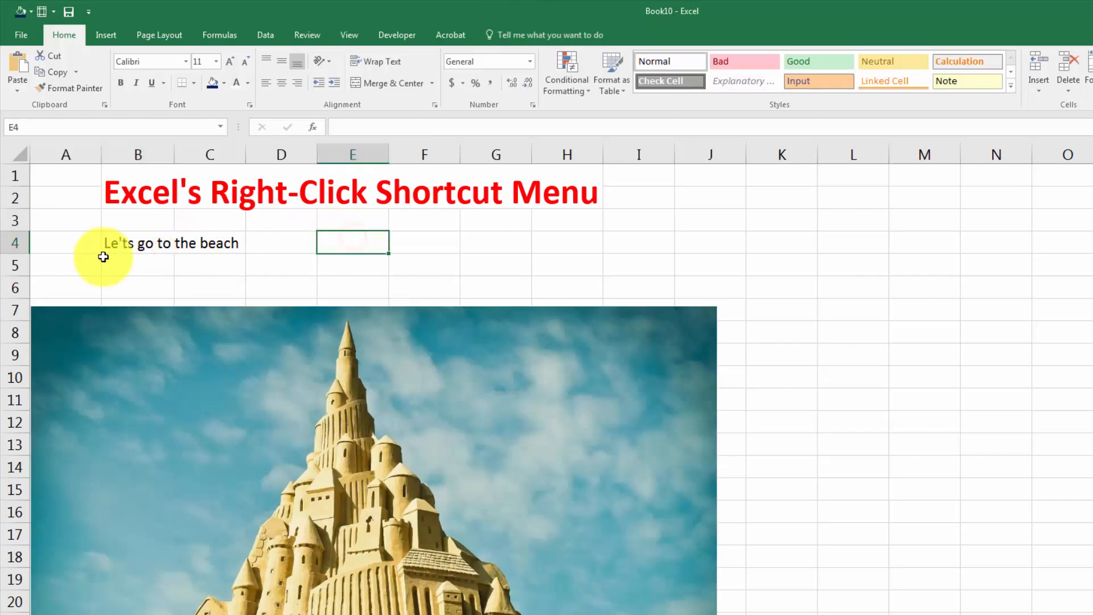
Format the beach text in cell B4 with the standard blue font color and bold.
click(146, 243)
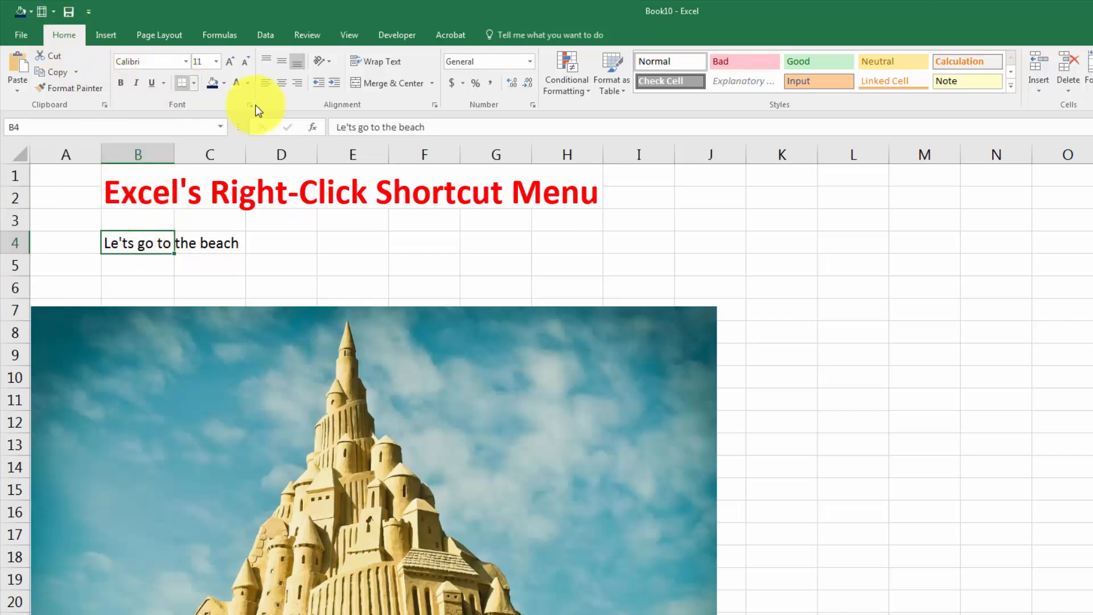
click(252, 84)
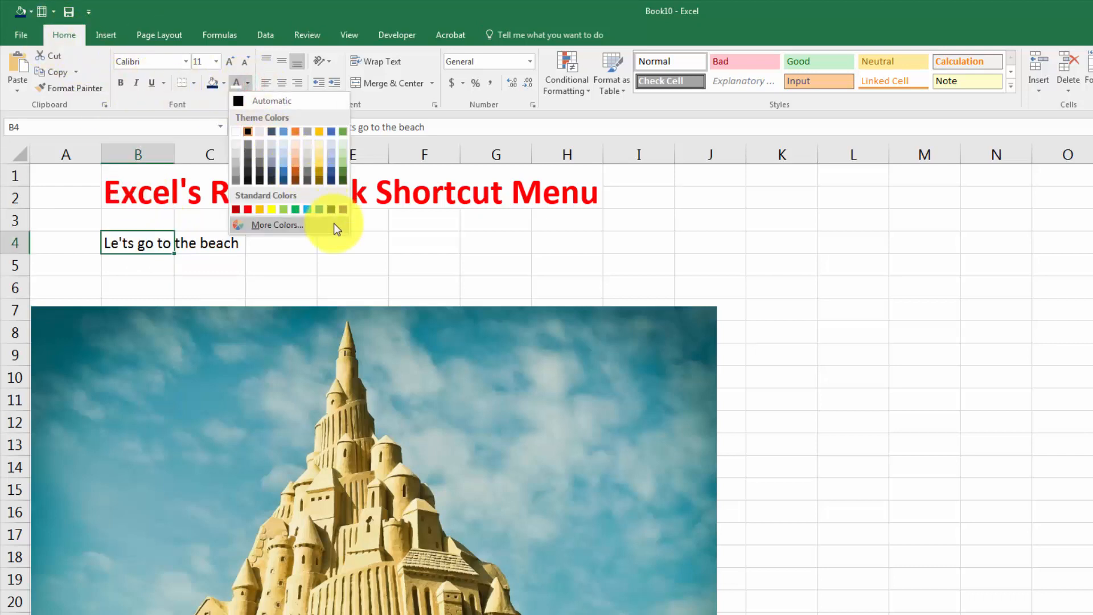
click(320, 210)
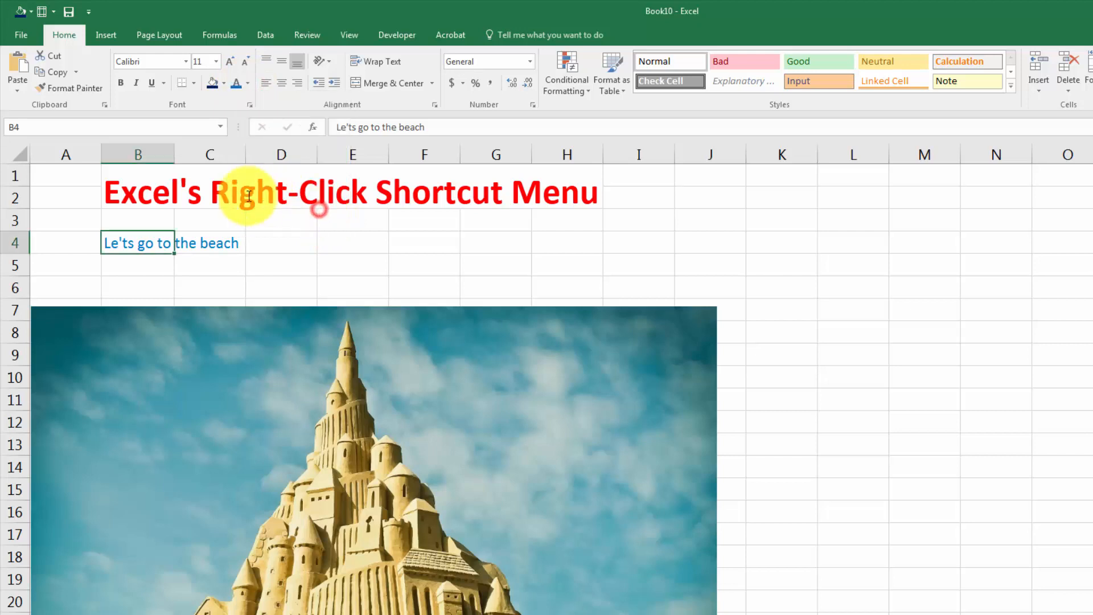
click(117, 83)
key(Return)
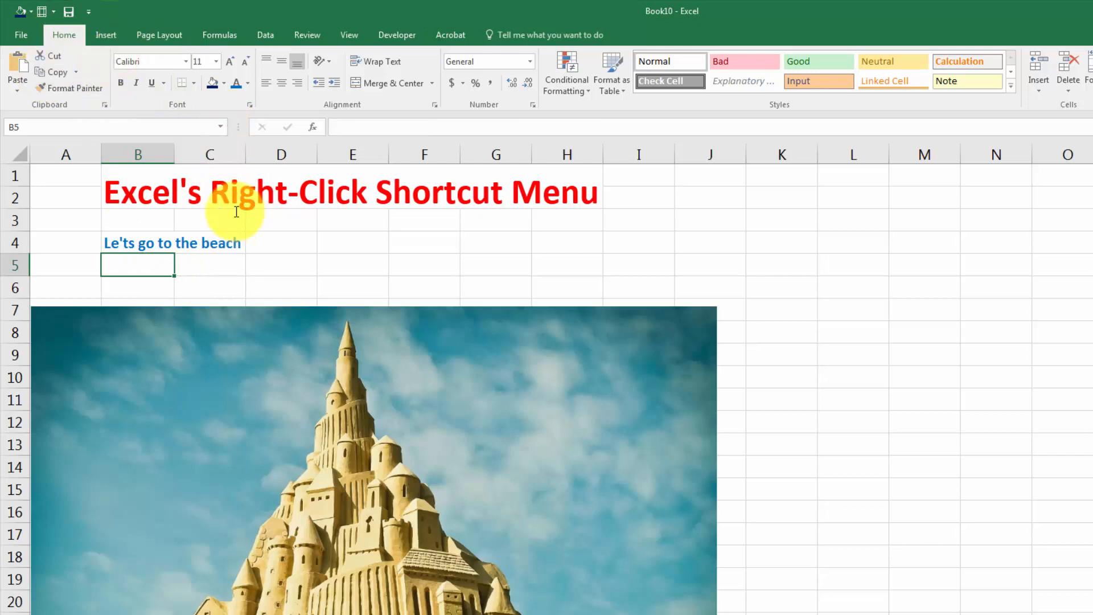
Collapse the ribbon so that only its tab names remain above the sheet.
click(222, 271)
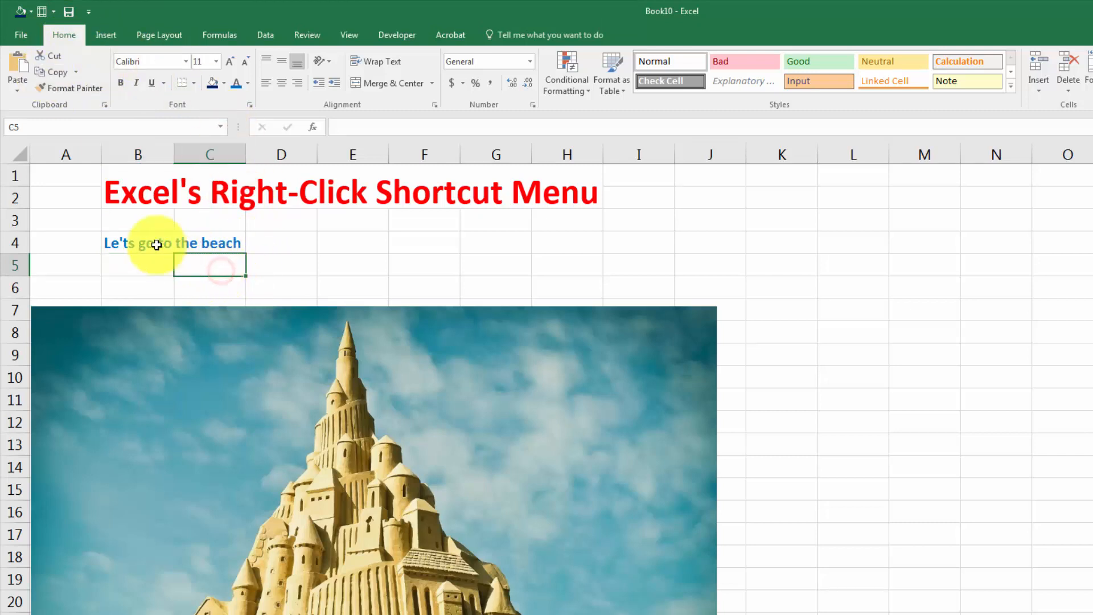
click(218, 39)
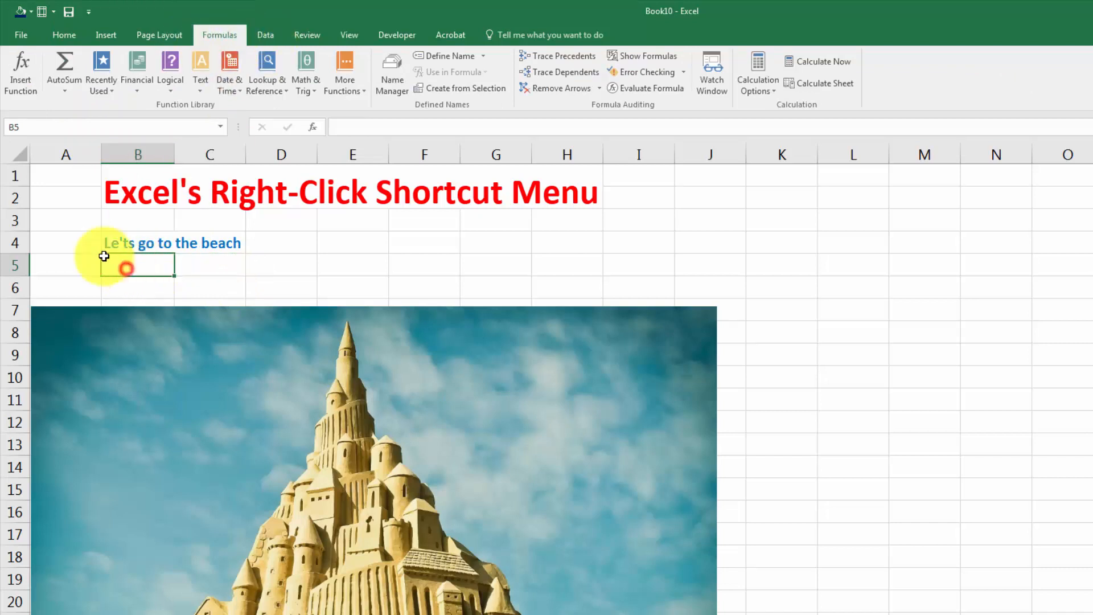
click(146, 243)
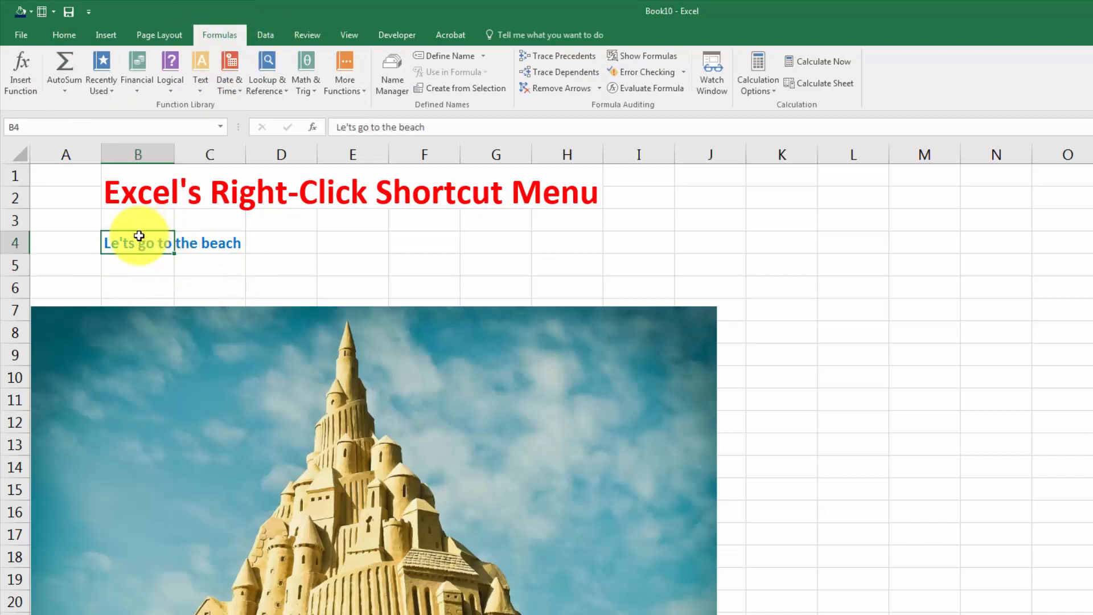
click(57, 35)
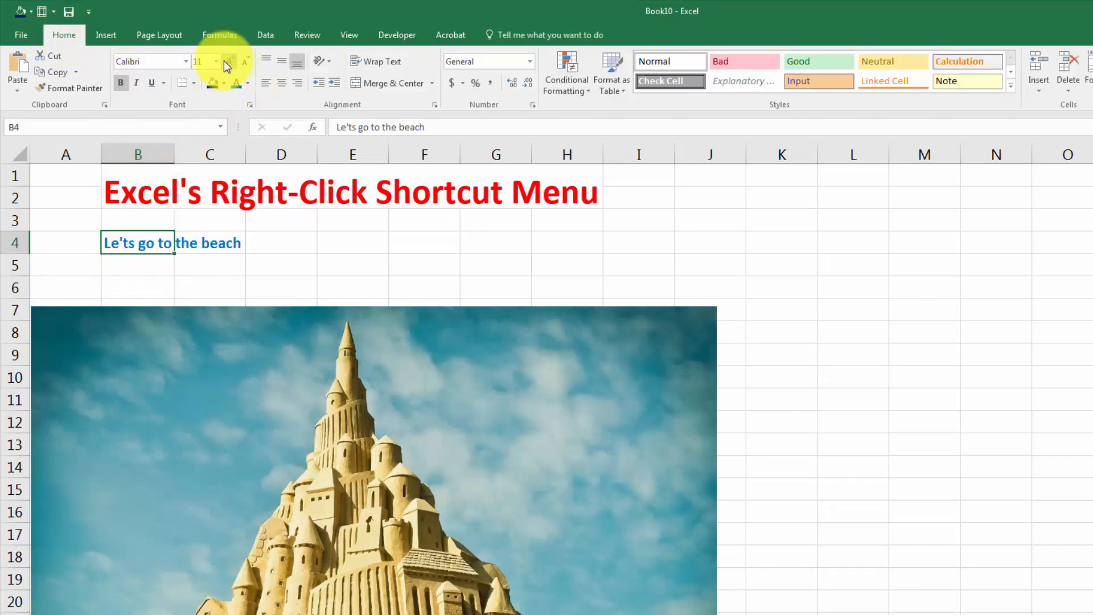
double_click(69, 35)
click(166, 222)
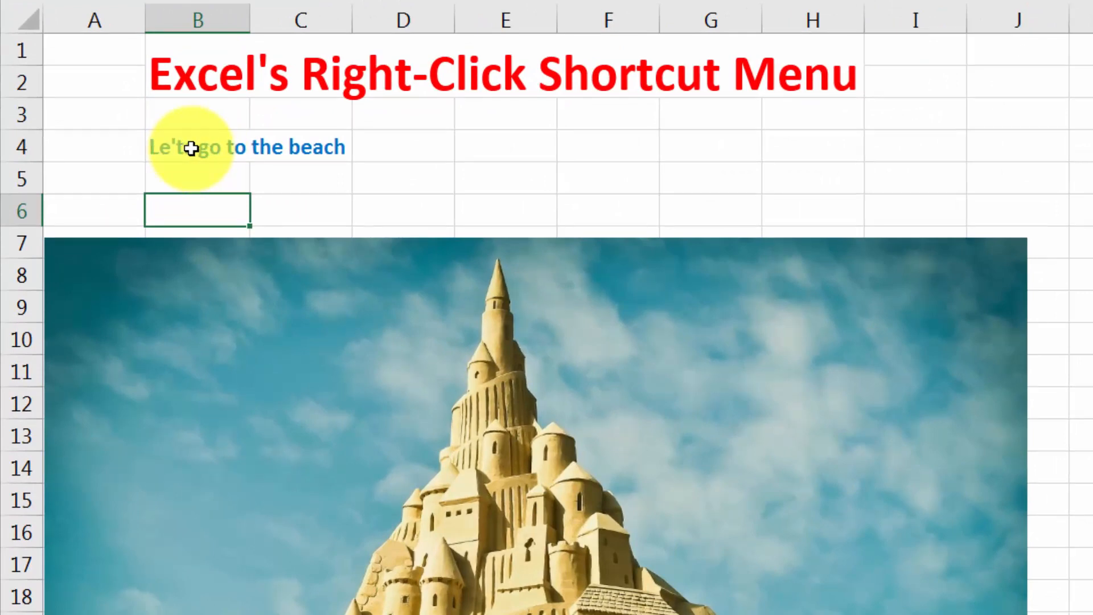
Try toggling bold, italic and center alignment on the text in cell B4, returning each to its original setting.
right_click(189, 149)
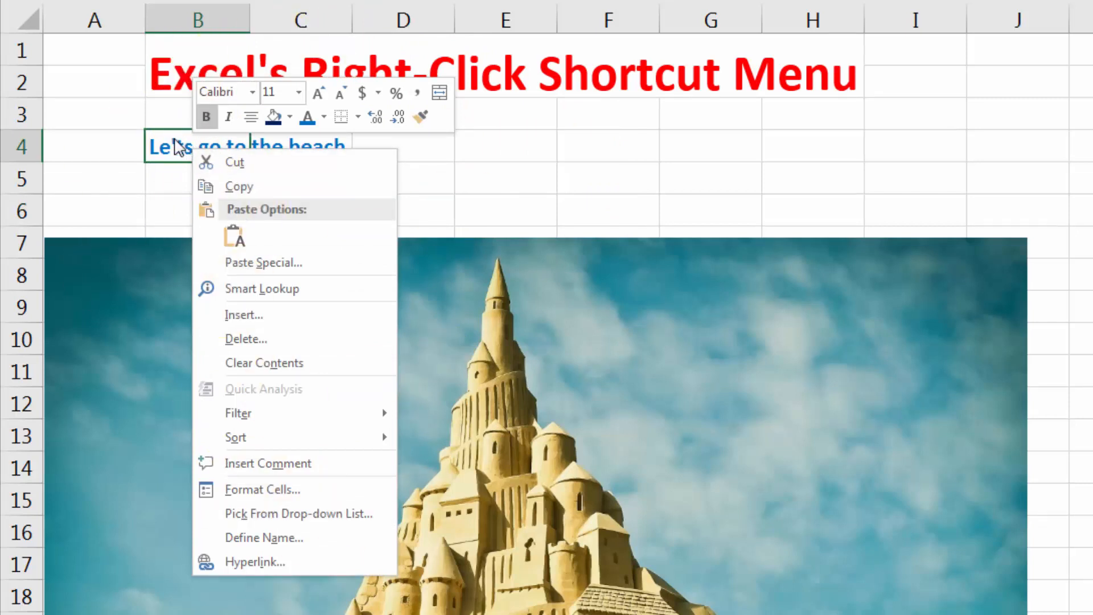
right_click(178, 147)
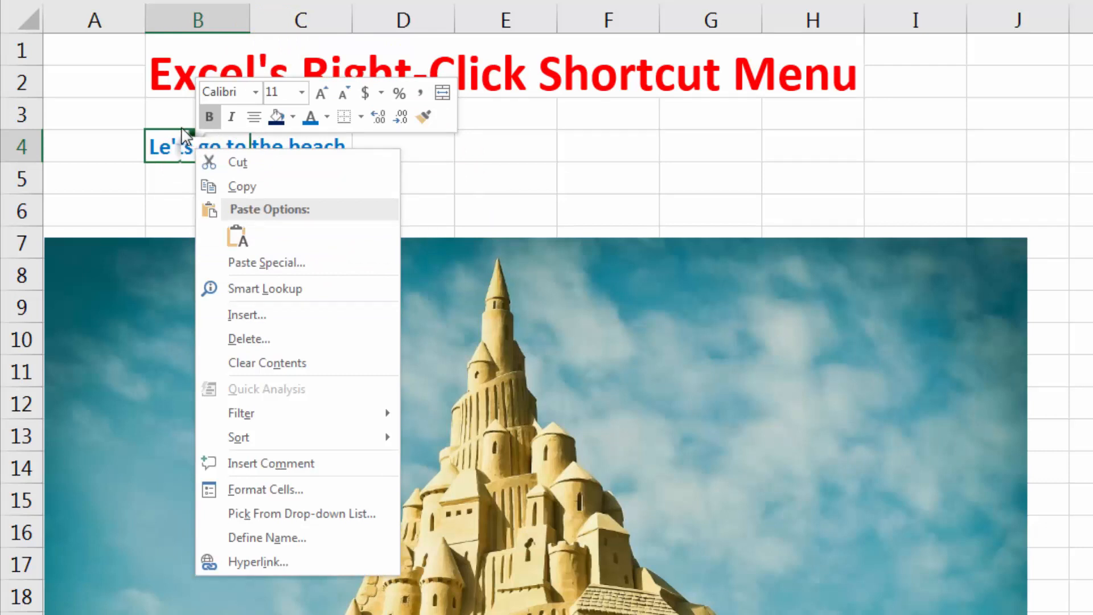
click(209, 117)
click(209, 117)
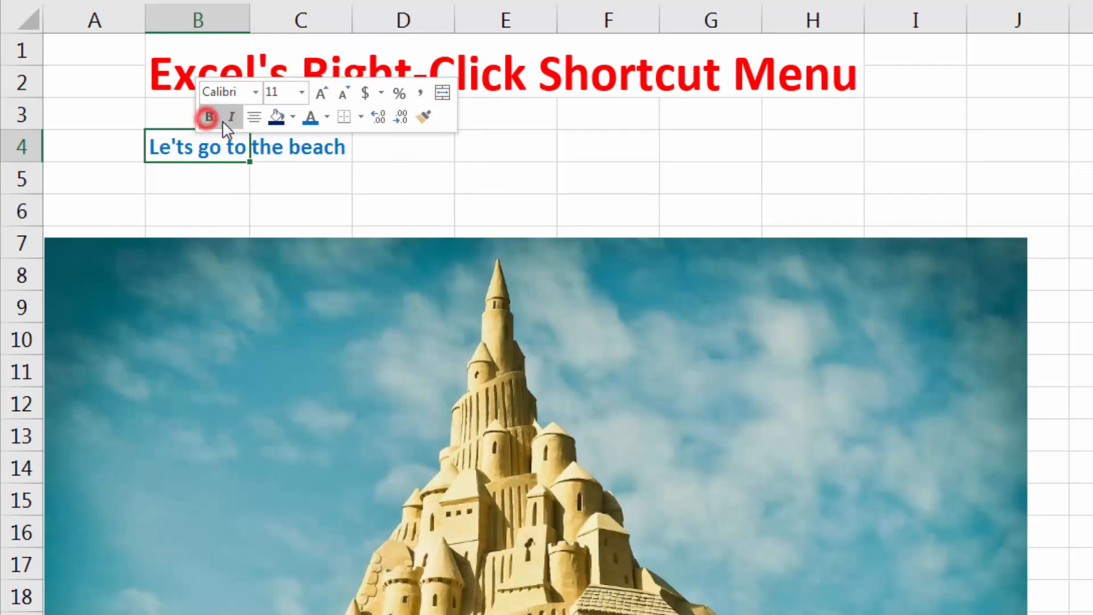
click(230, 118)
click(231, 118)
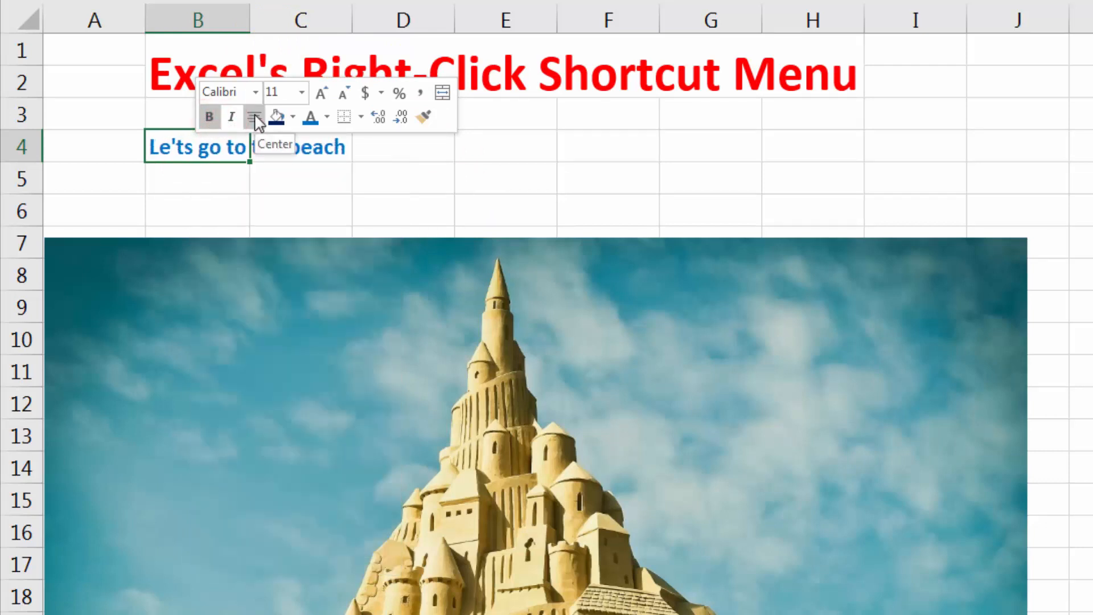
click(255, 118)
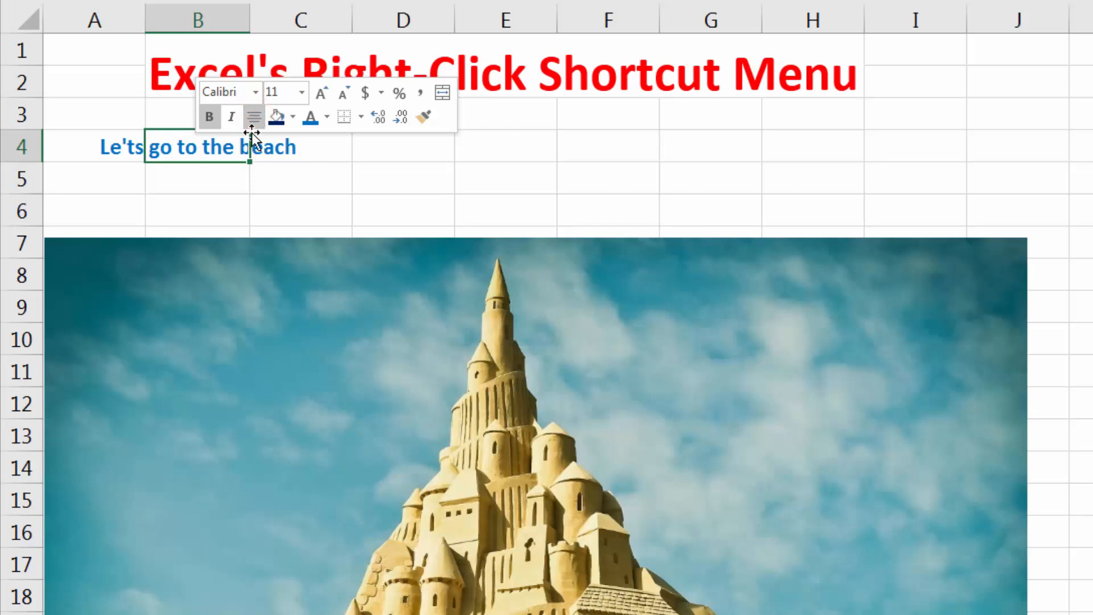
click(255, 118)
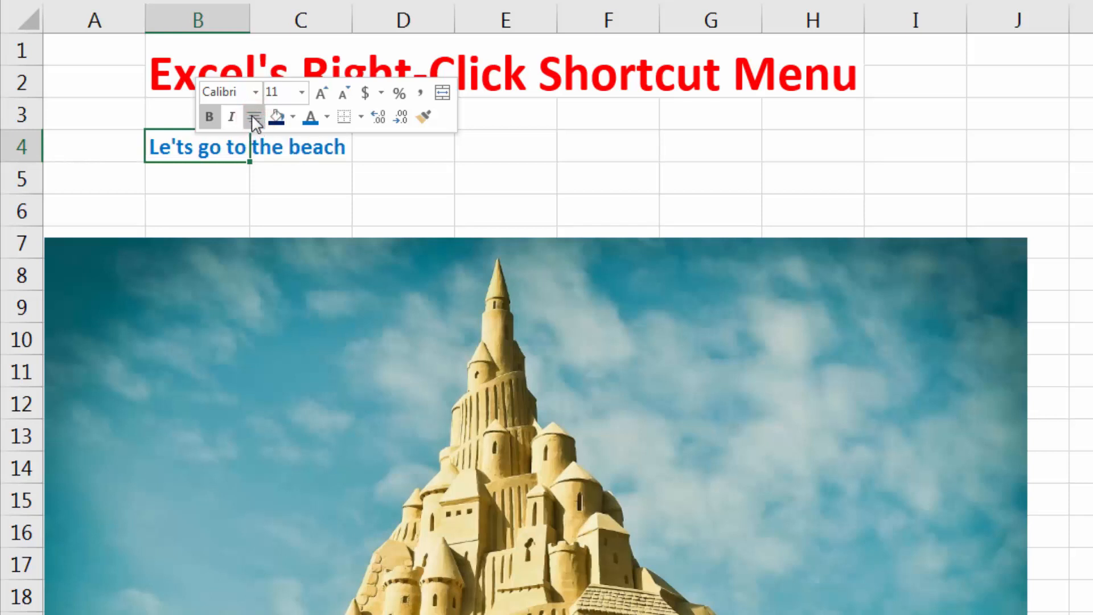
Apply Thick Outside Borders to cell B4 and autofit column B to its text.
click(293, 118)
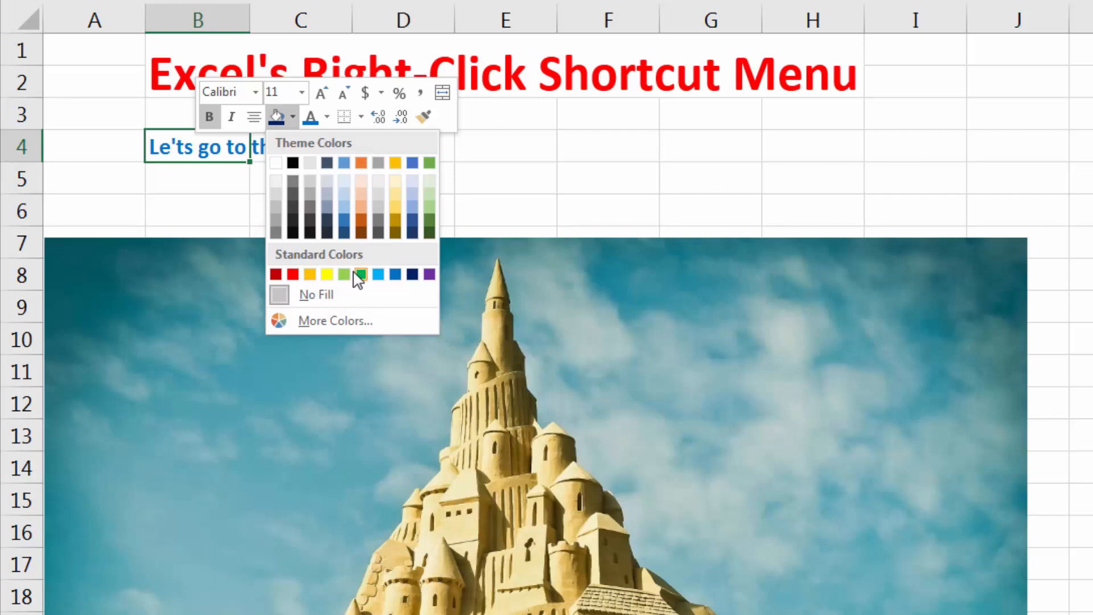
click(329, 115)
click(361, 117)
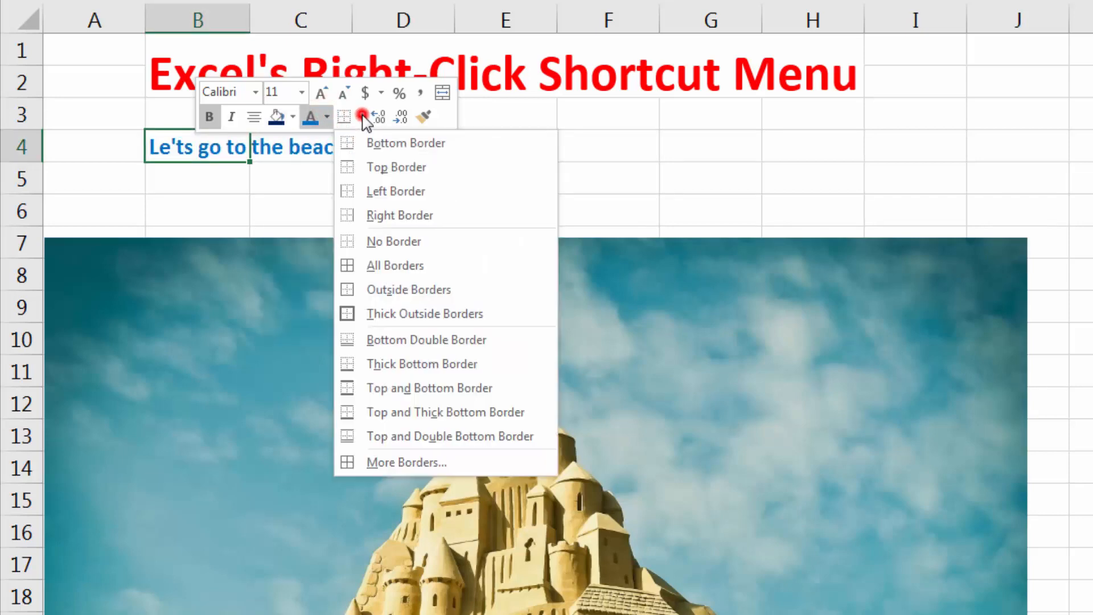
click(419, 313)
click(303, 210)
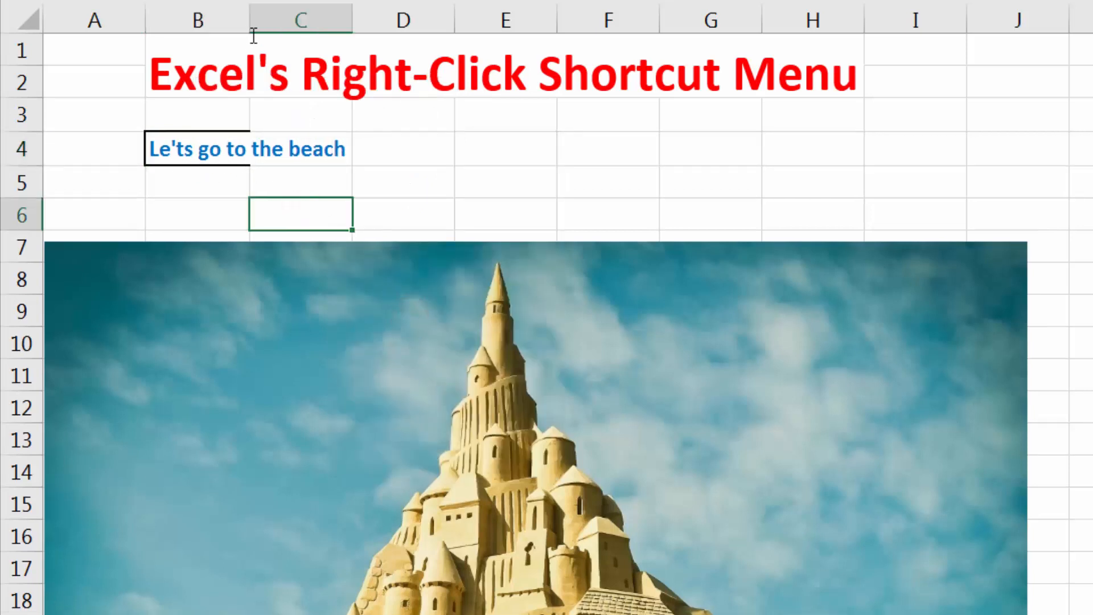
double_click(251, 19)
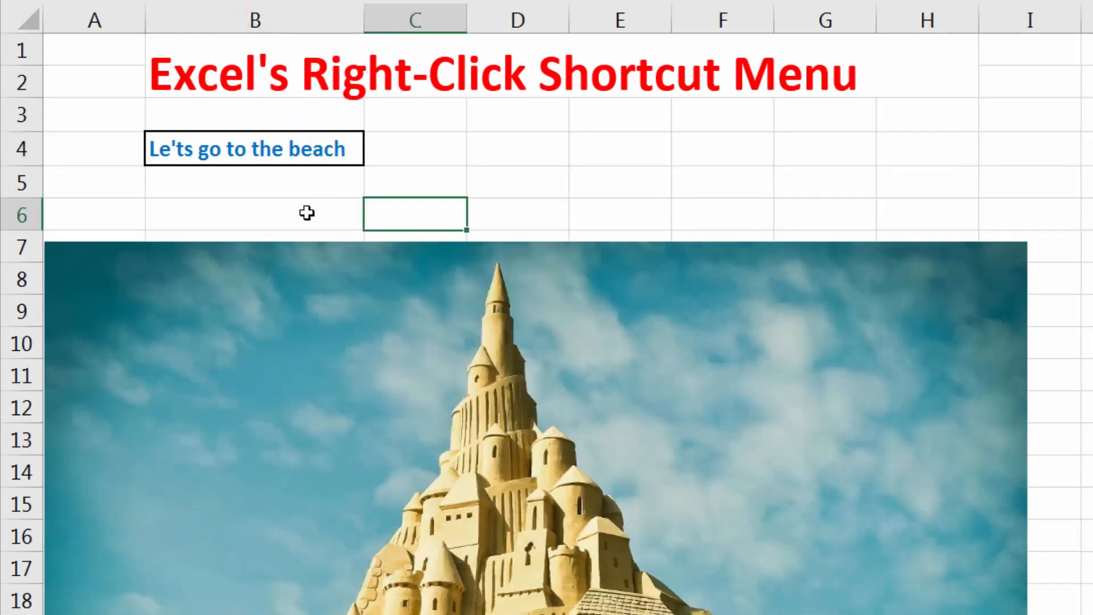
Undo the column B autofit and the thick outside border on cell B4.
key(ctrl+z)
key(ctrl+z)
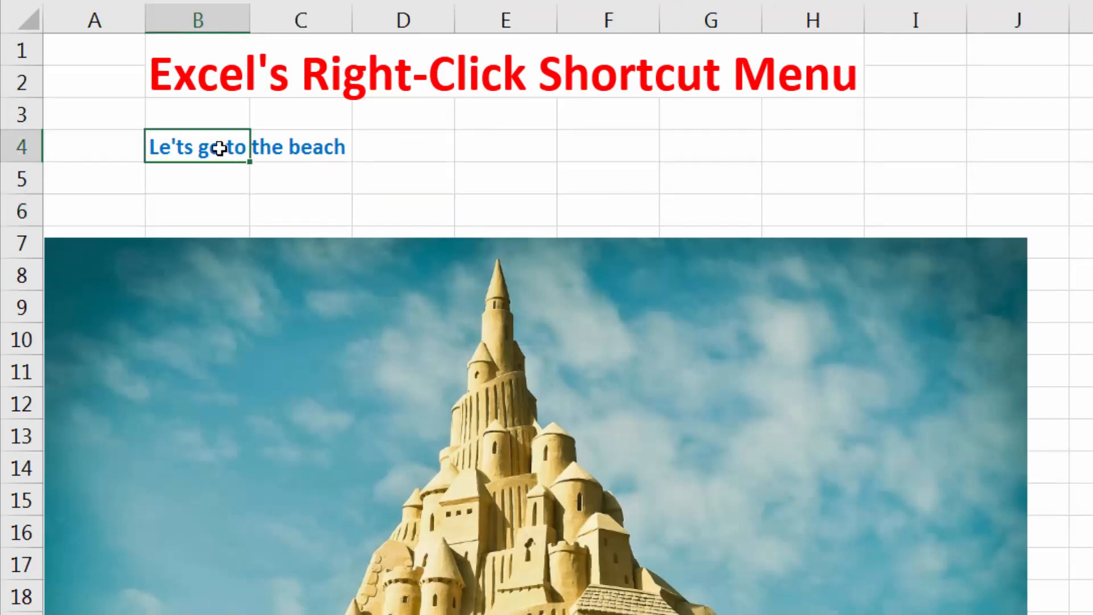
click(227, 197)
Enter the number 123.45 in cell E4.
right_click(191, 147)
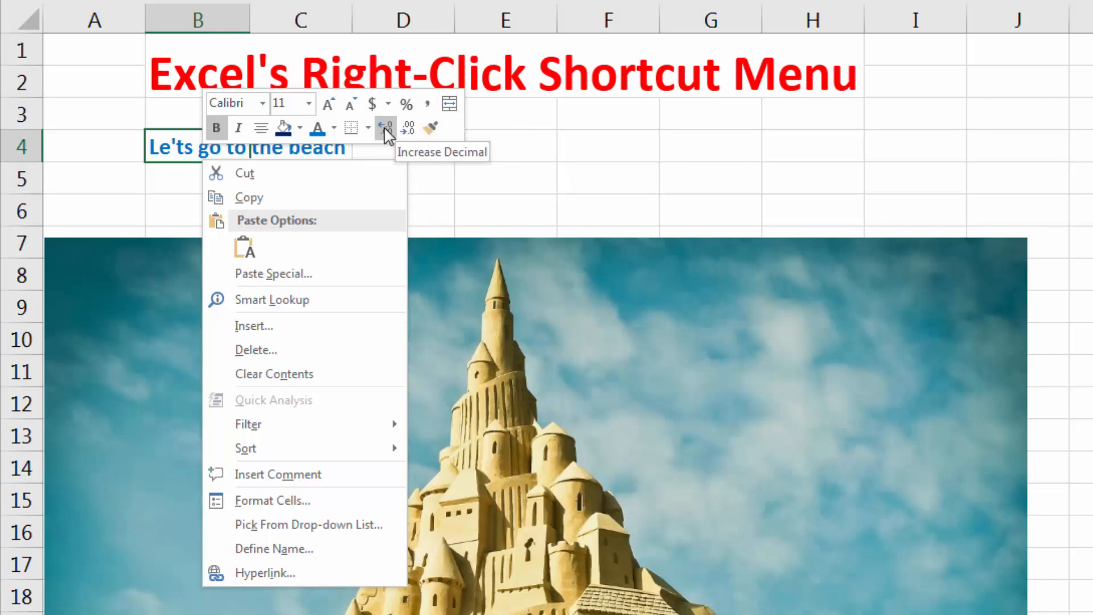
click(445, 146)
click(512, 120)
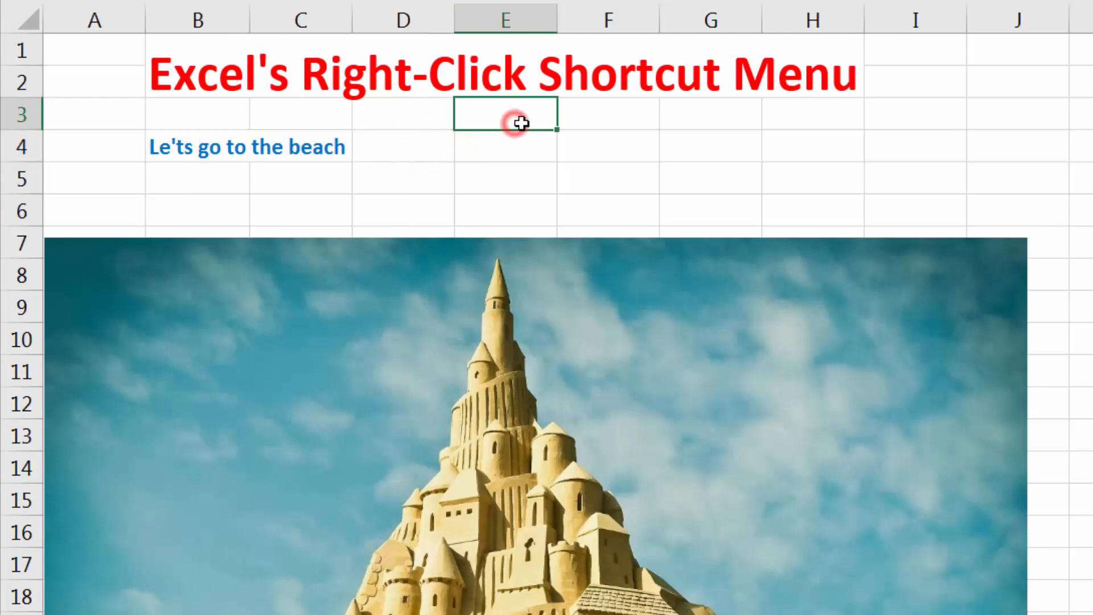
click(510, 138)
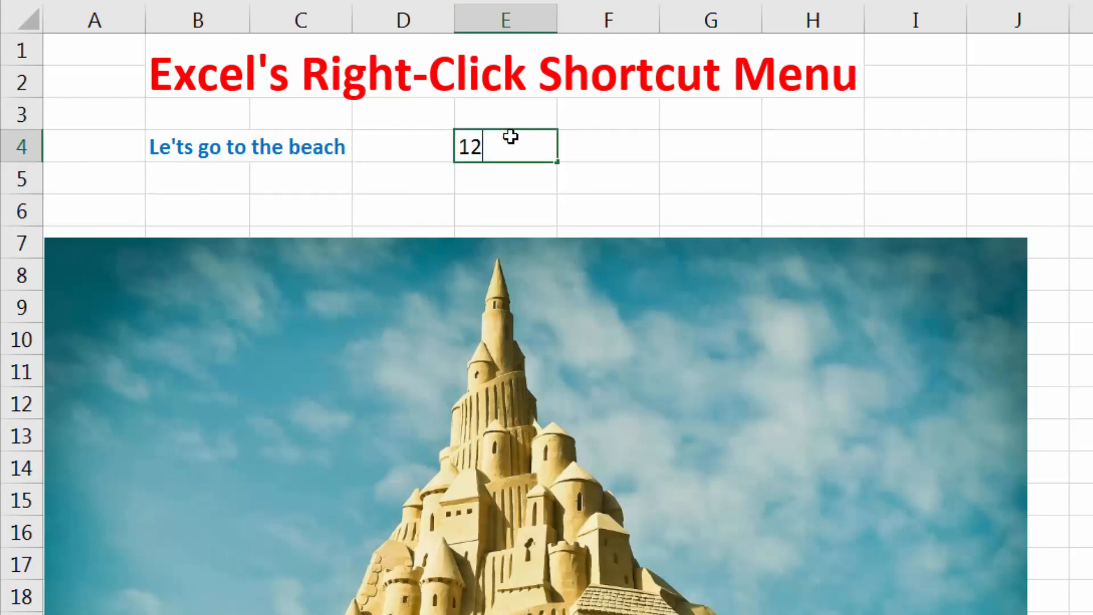
key(Return)
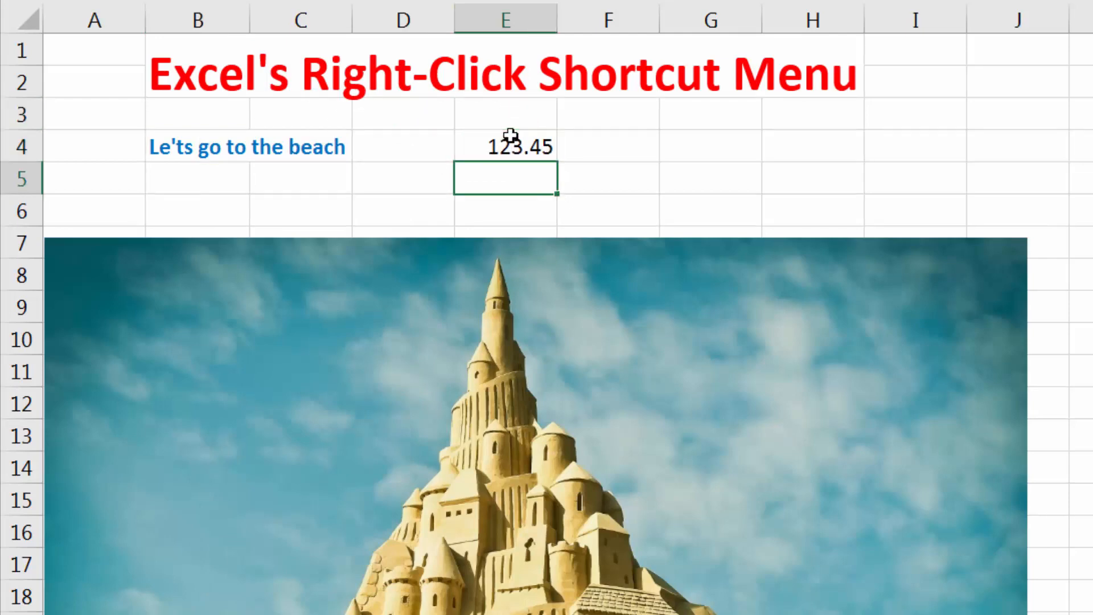
Increase the decimals of the number in cell E4 to eleven decimal places.
right_click(523, 139)
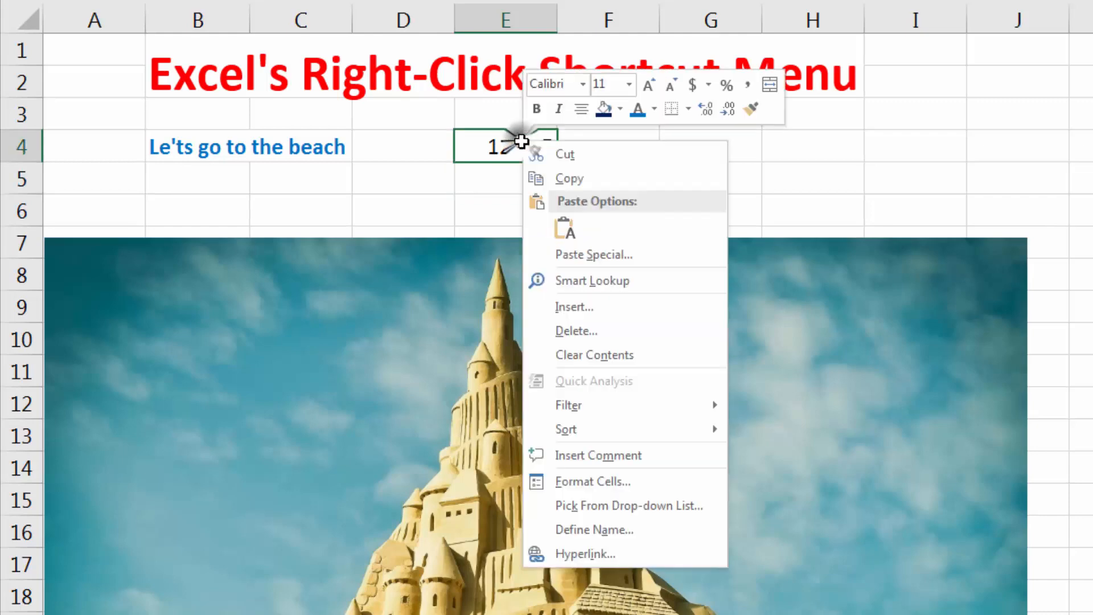
click(706, 114)
click(706, 113)
click(706, 114)
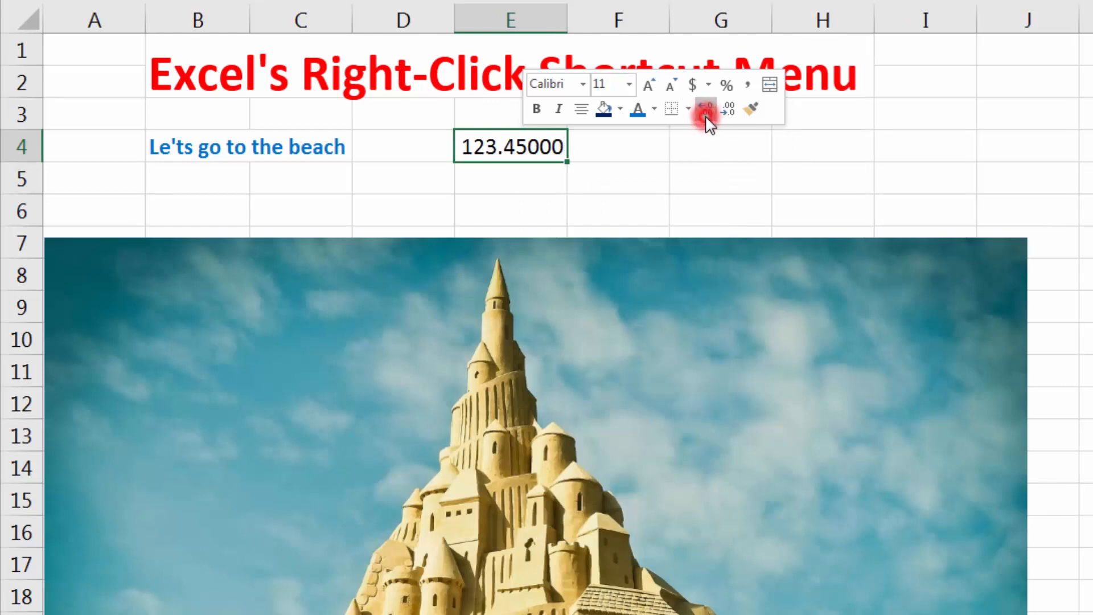
click(706, 114)
click(706, 113)
click(706, 114)
click(706, 114)
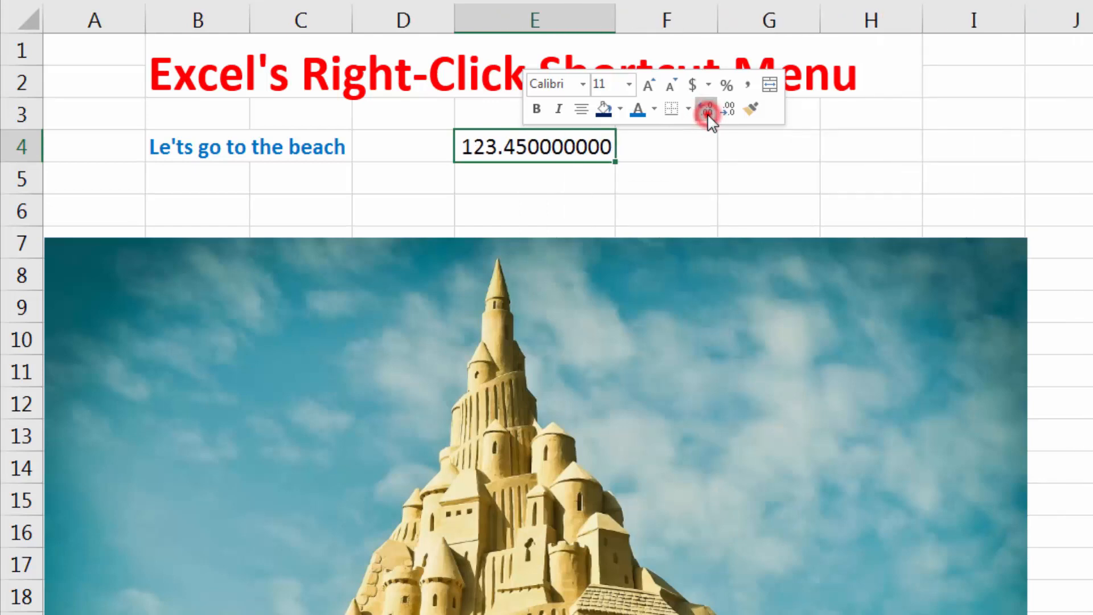
click(706, 114)
click(706, 114)
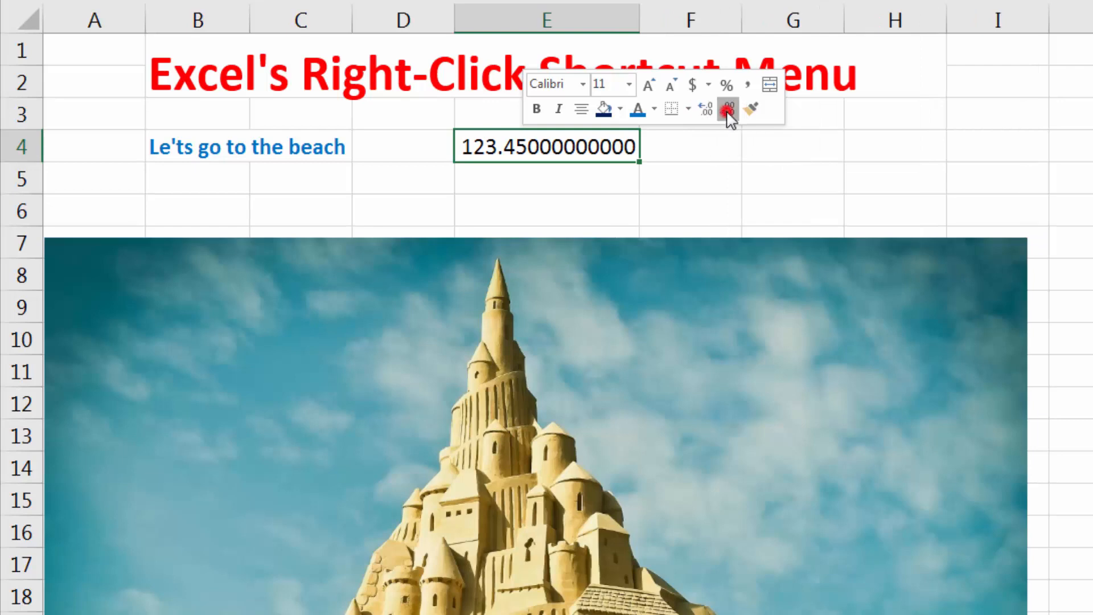
Decrease the decimals of the number in cell E4 back to two decimal places.
click(728, 111)
click(728, 111)
click(728, 111)
click(727, 111)
click(727, 111)
click(727, 111)
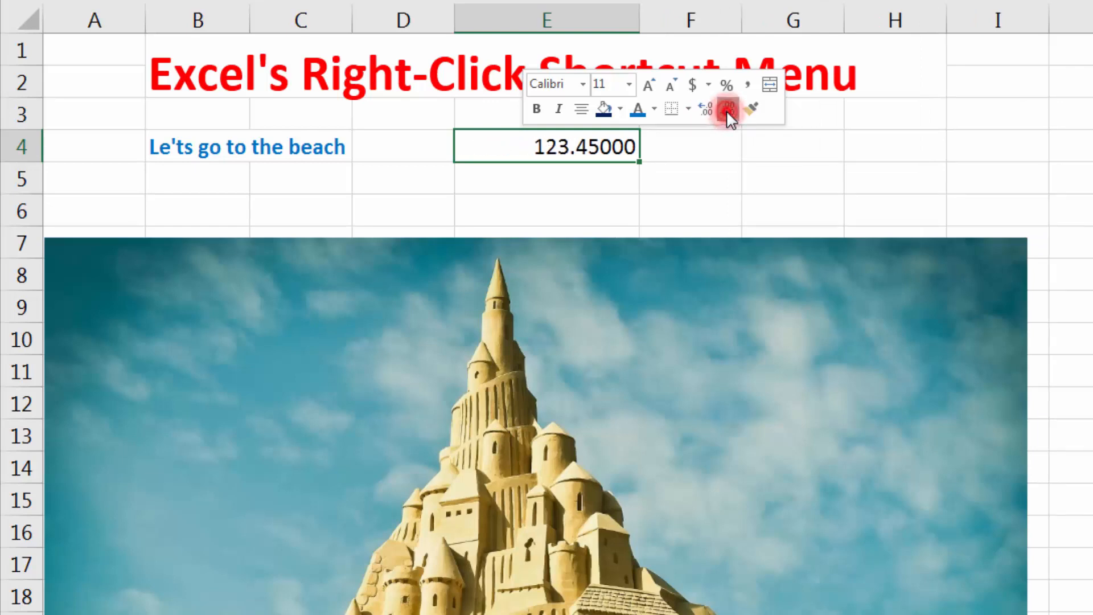
click(727, 111)
click(727, 111)
click(727, 111)
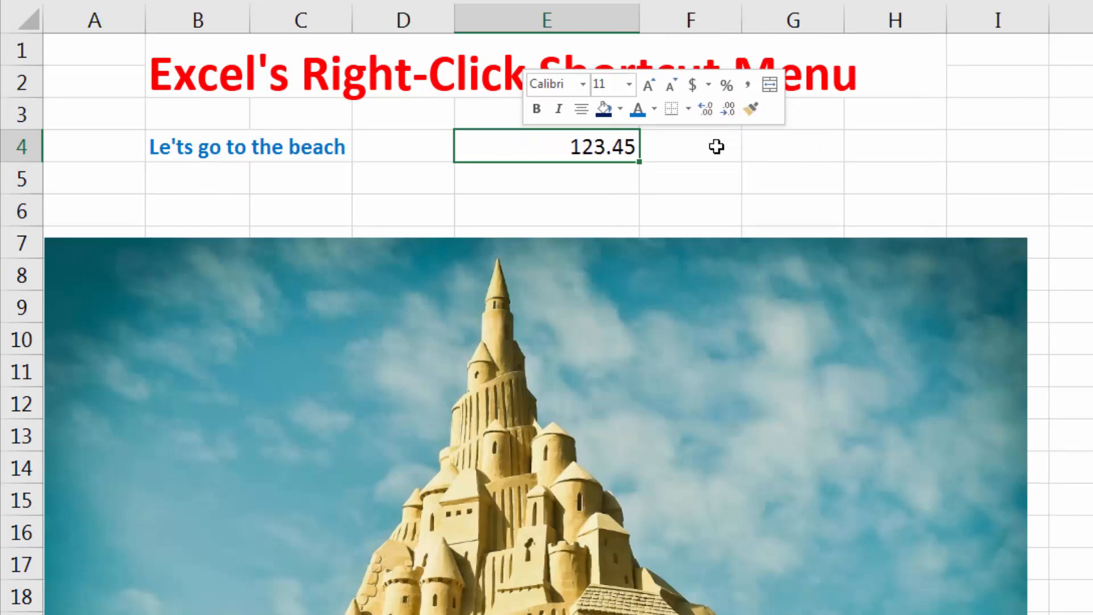
click(694, 158)
right_click(568, 143)
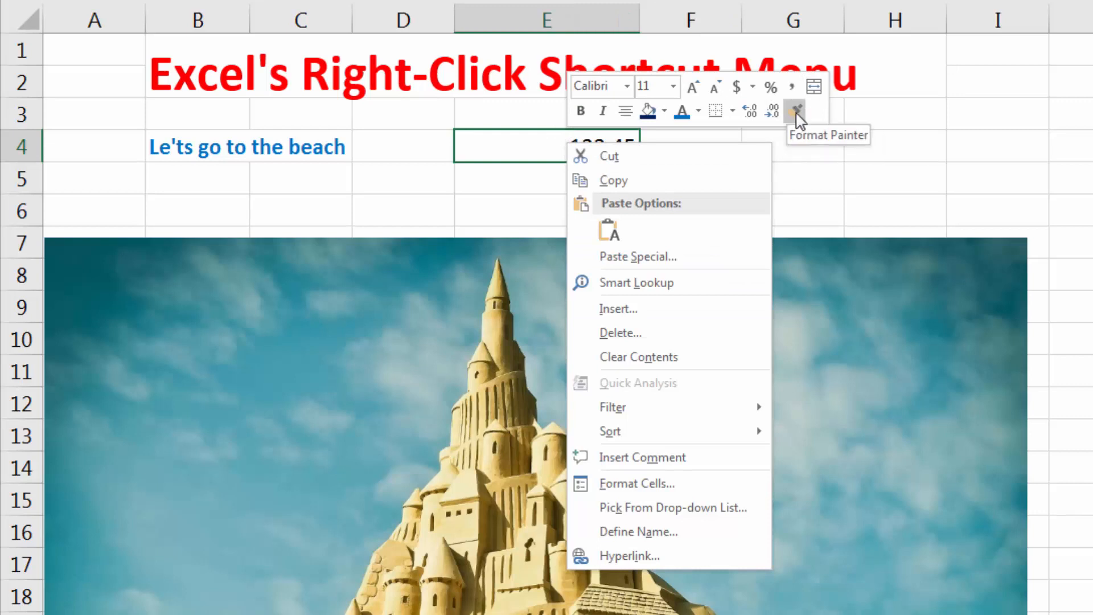
click(510, 173)
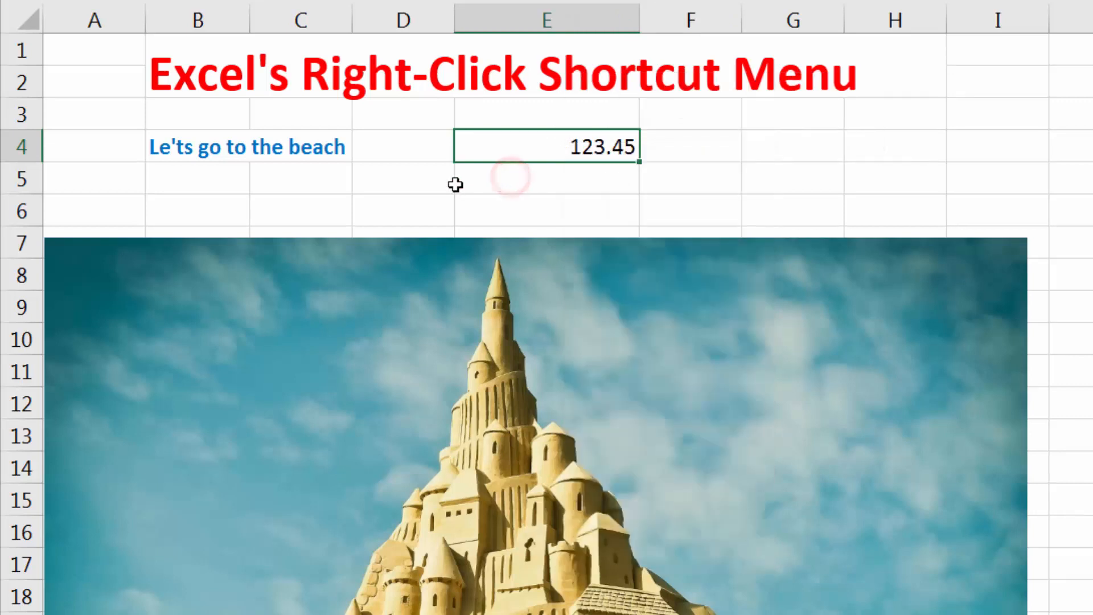
Try to apply the formatting of cell B4 to the number in cell E4 with Format Painter.
right_click(178, 149)
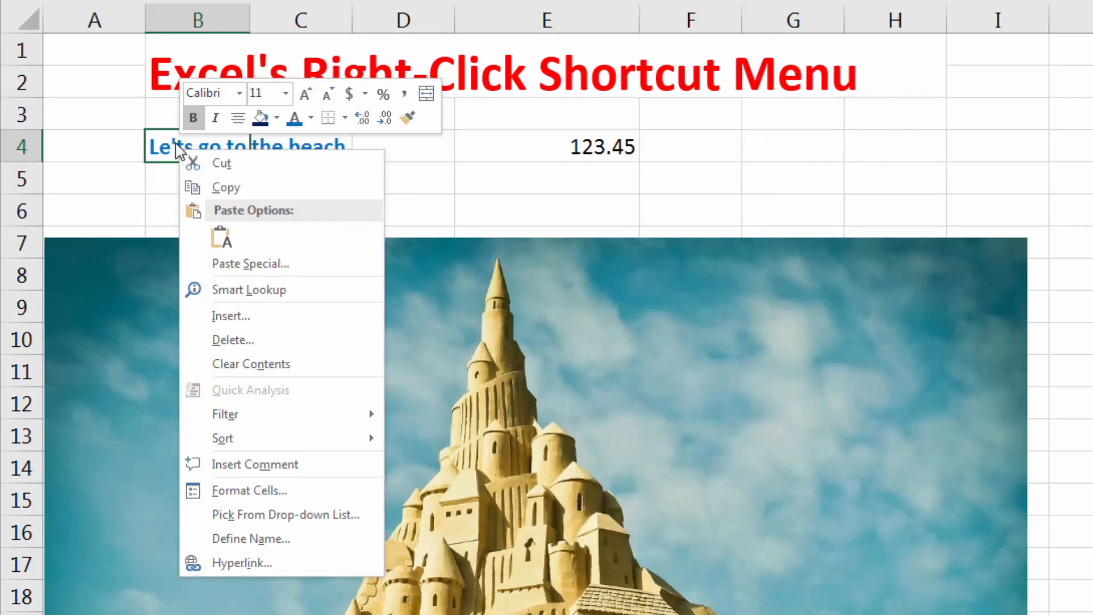
click(413, 118)
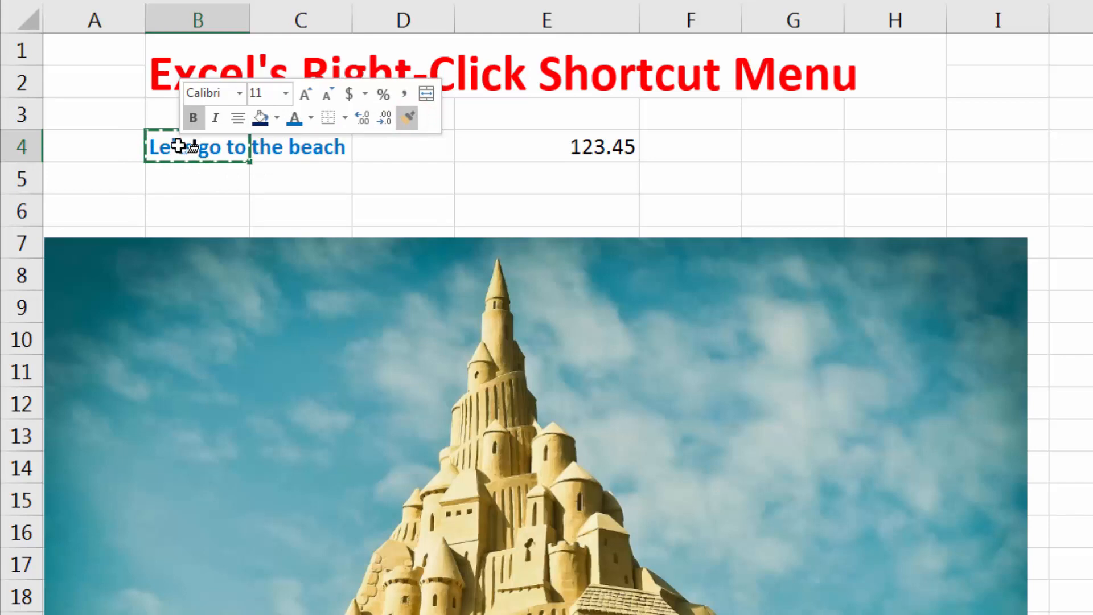
click(592, 145)
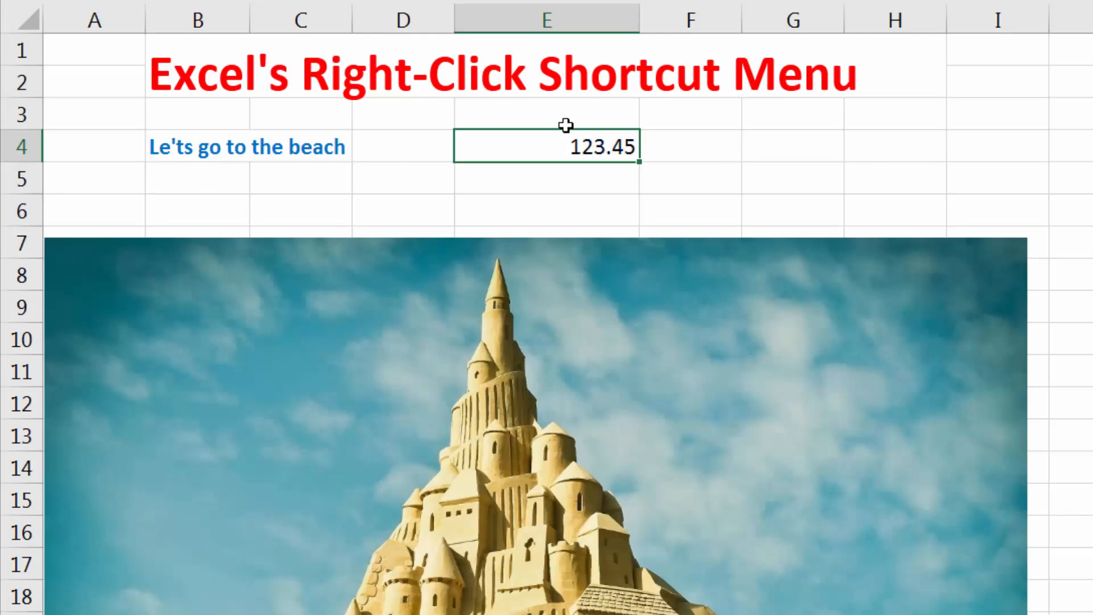
click(483, 203)
Copy the bold blue formatting of cell B4 onto the number in cell E4 with Format Painter.
right_click(168, 147)
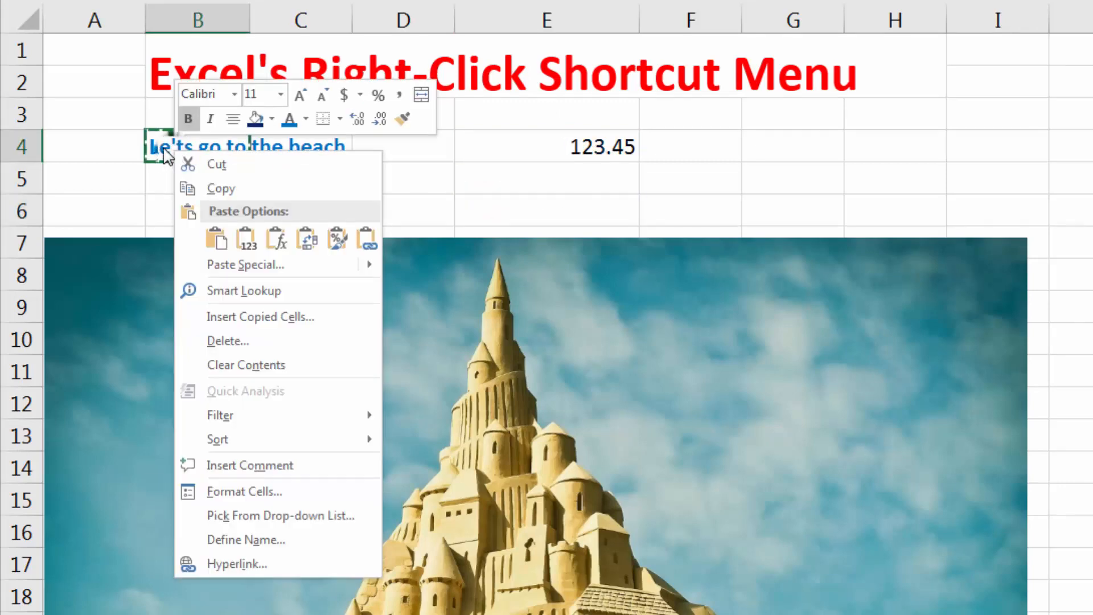
click(405, 120)
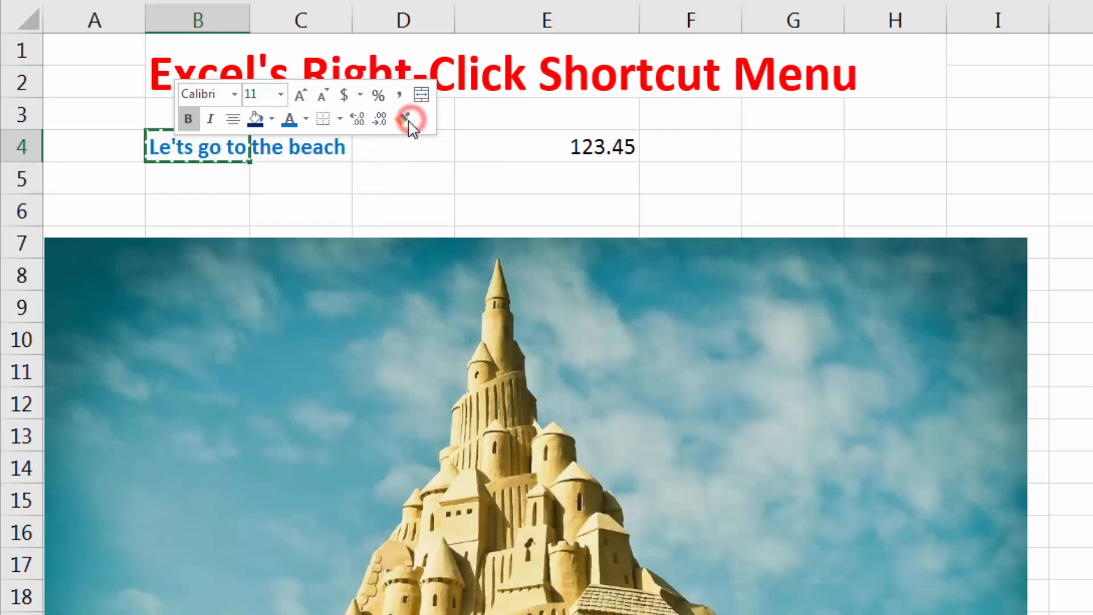
click(560, 140)
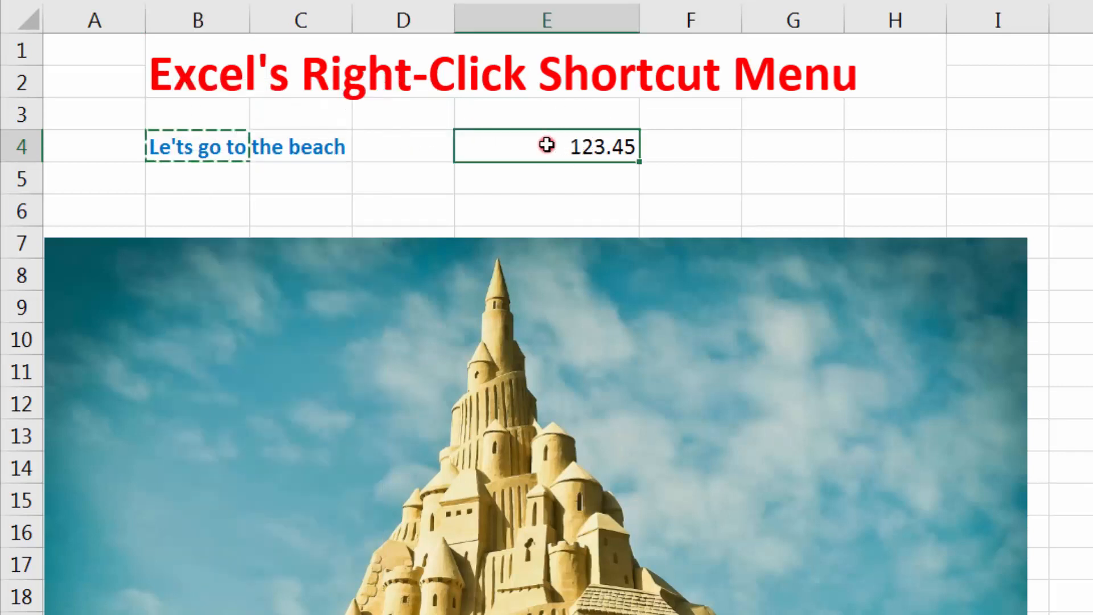
click(537, 179)
right_click(549, 142)
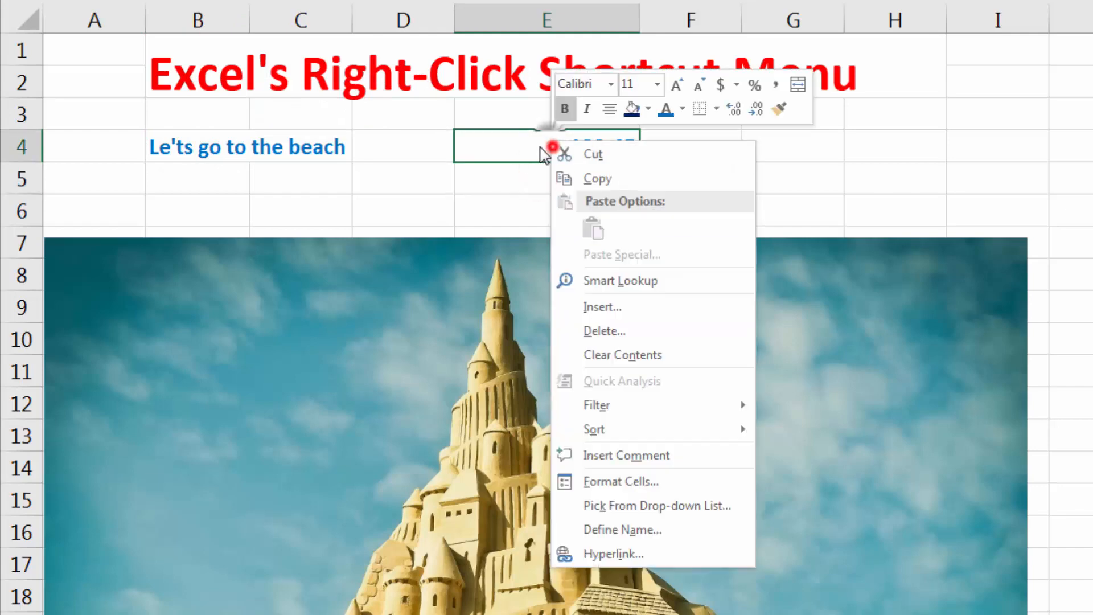
right_click(515, 147)
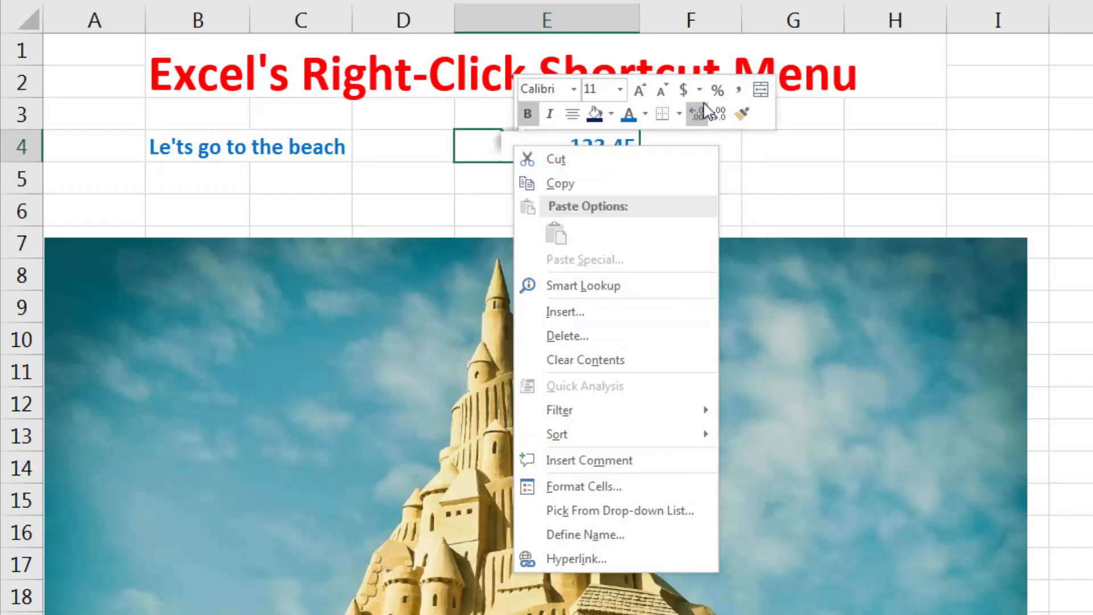
click(463, 152)
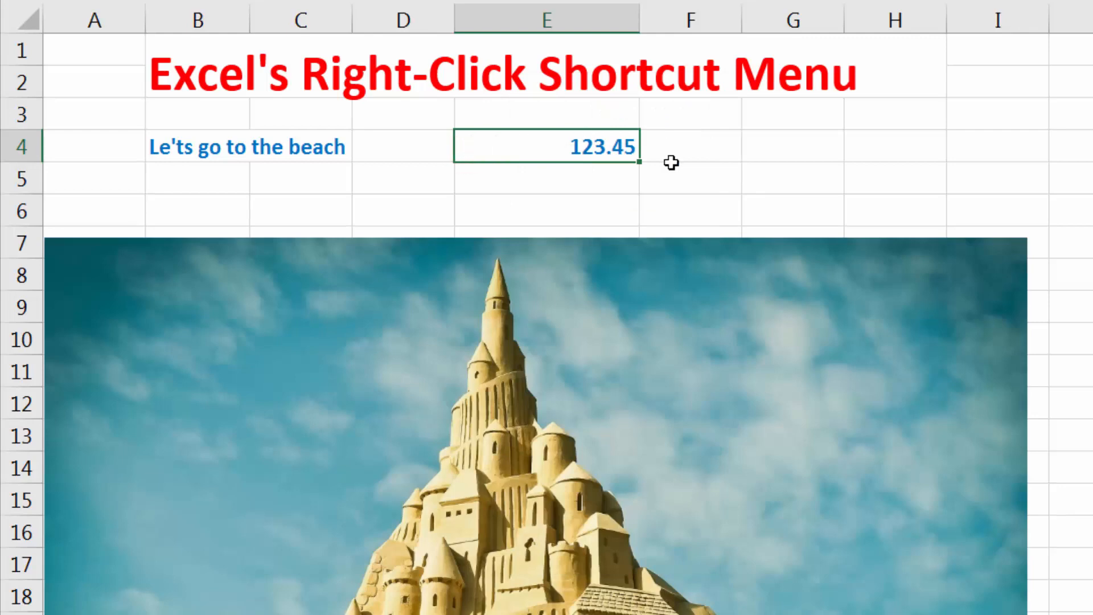
Enter .88 in cell F4 and apply Percent Style to it.
click(665, 138)
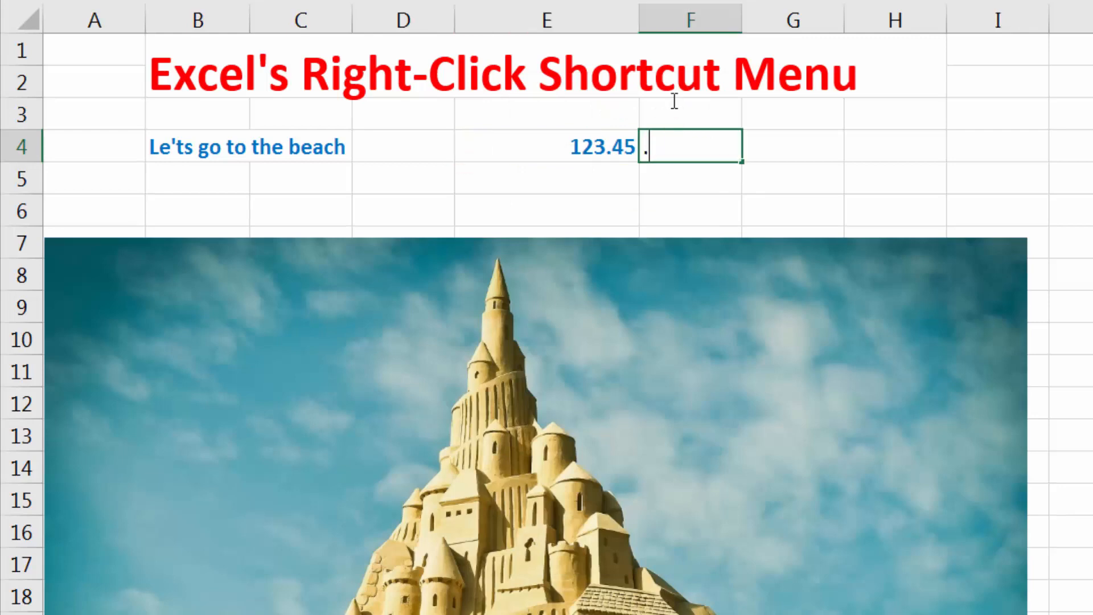
key(Return)
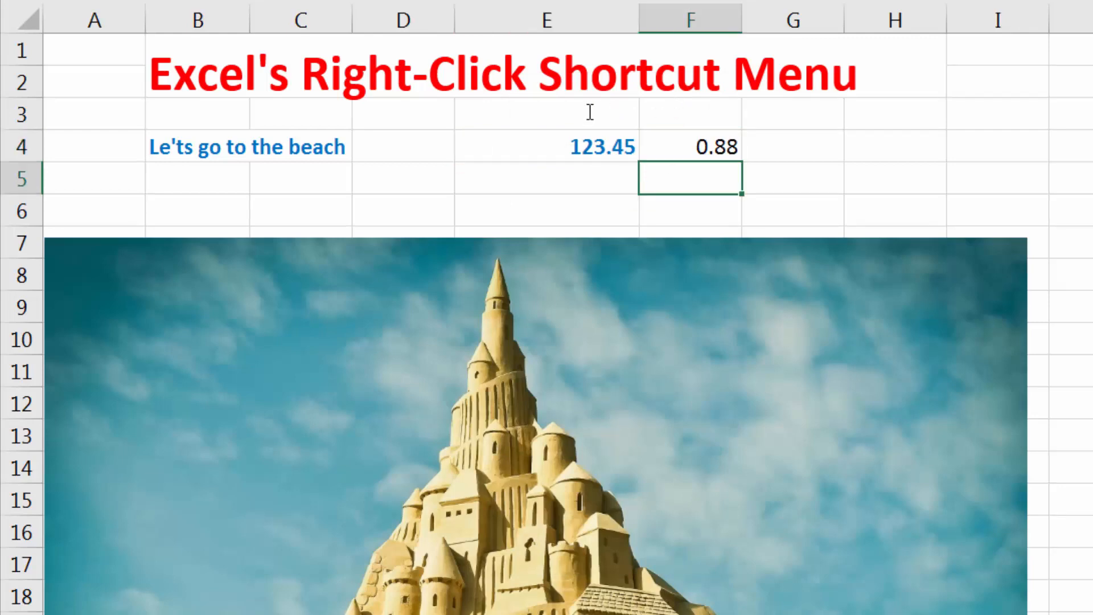
right_click(681, 143)
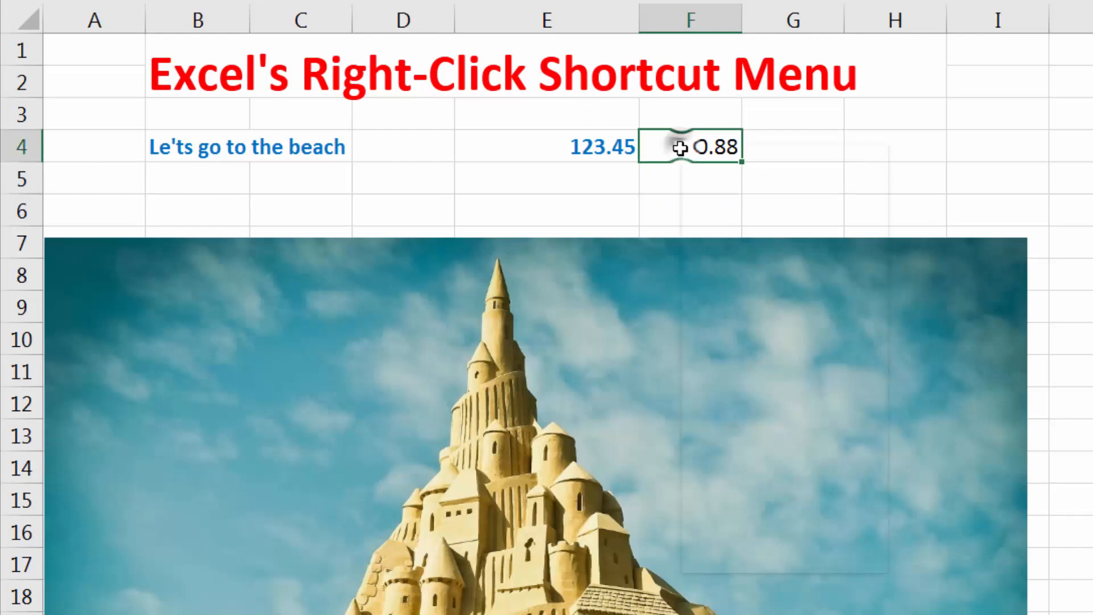
click(887, 91)
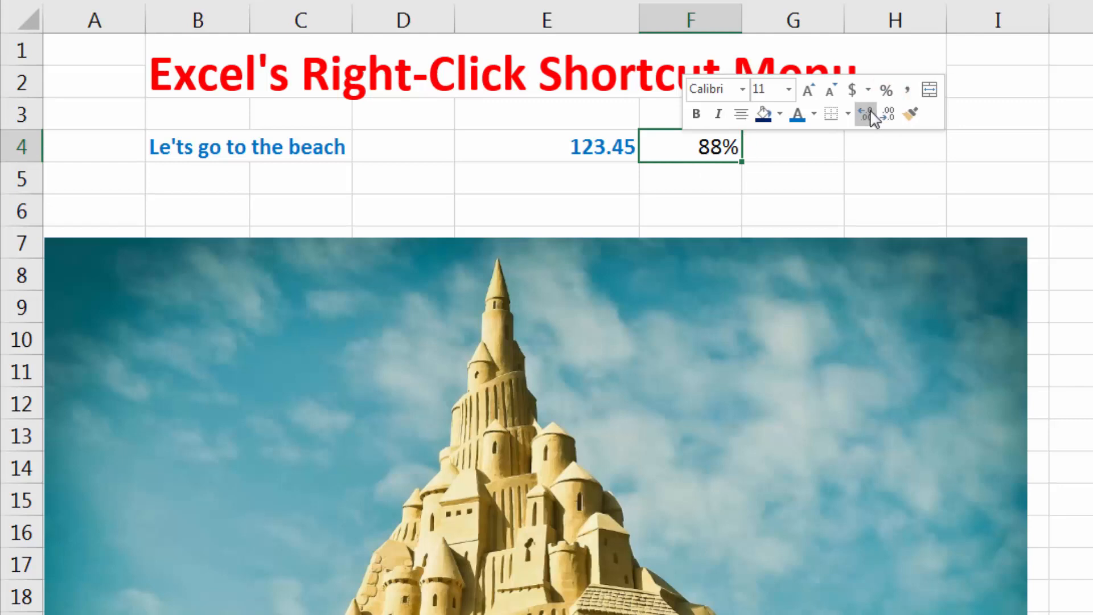
Increase the decimals of the percentage in cell F4, and decrease them back to zero decimal places.
click(887, 112)
click(887, 112)
click(887, 113)
click(888, 112)
click(888, 113)
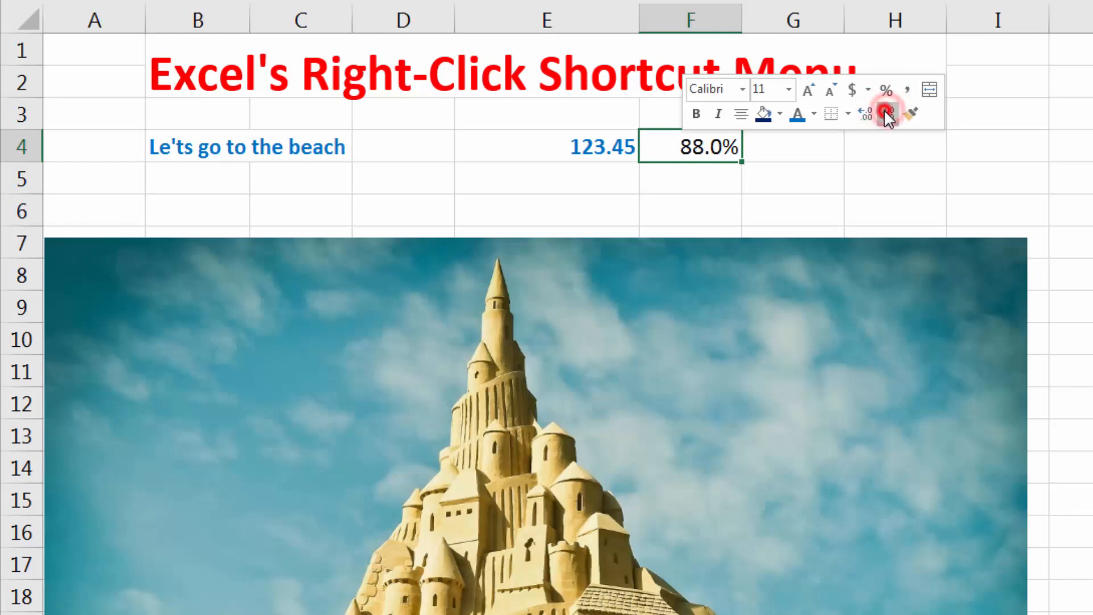
click(888, 113)
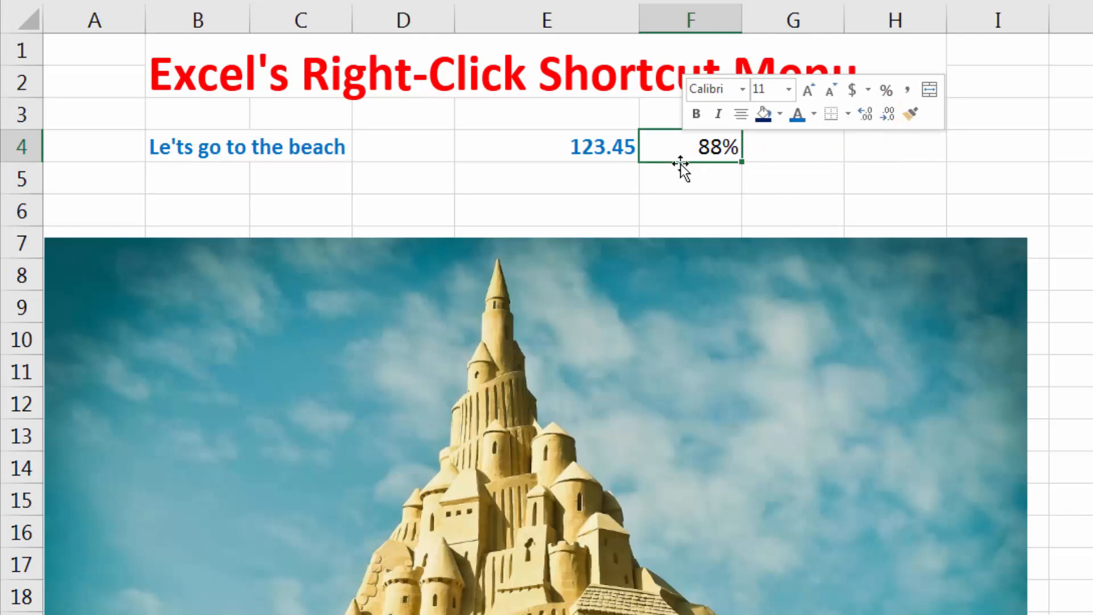
Increase the font size of the text in cell B4 to 28.
click(624, 149)
right_click(612, 148)
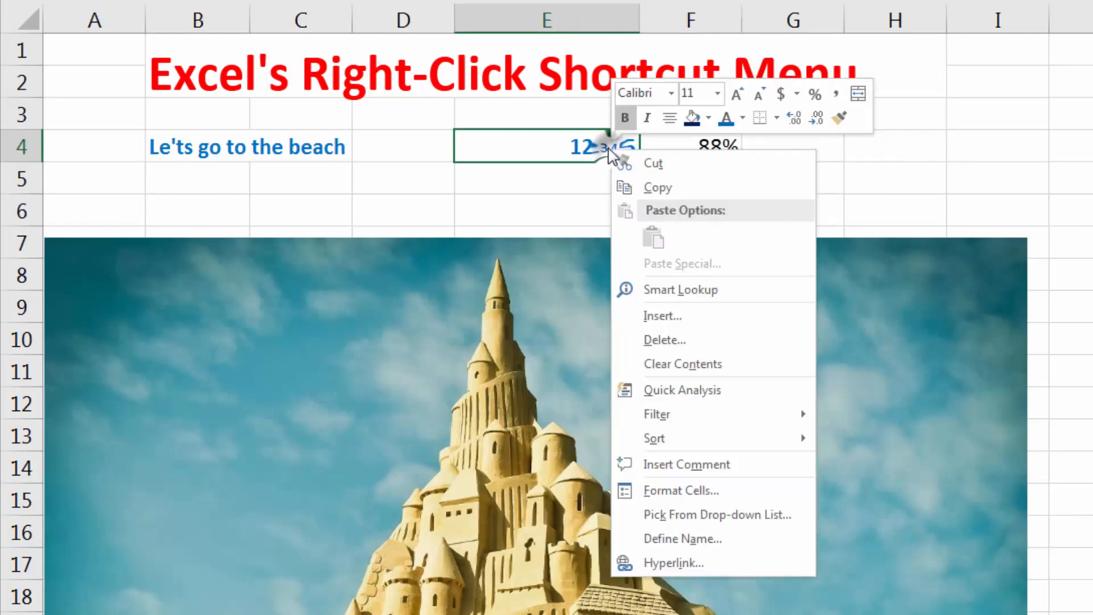
right_click(208, 148)
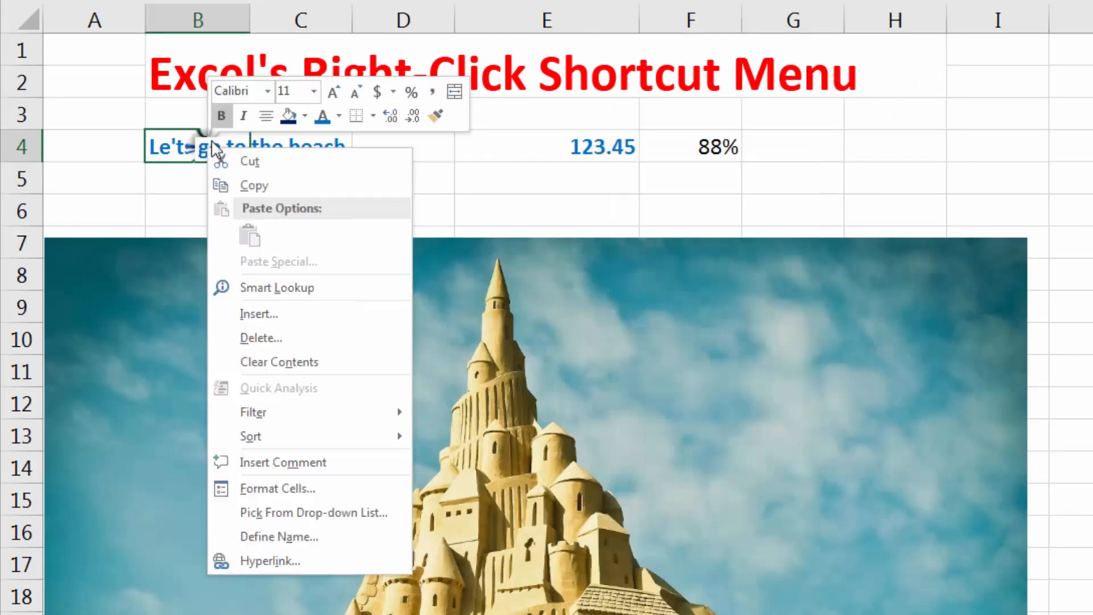
click(333, 92)
click(334, 91)
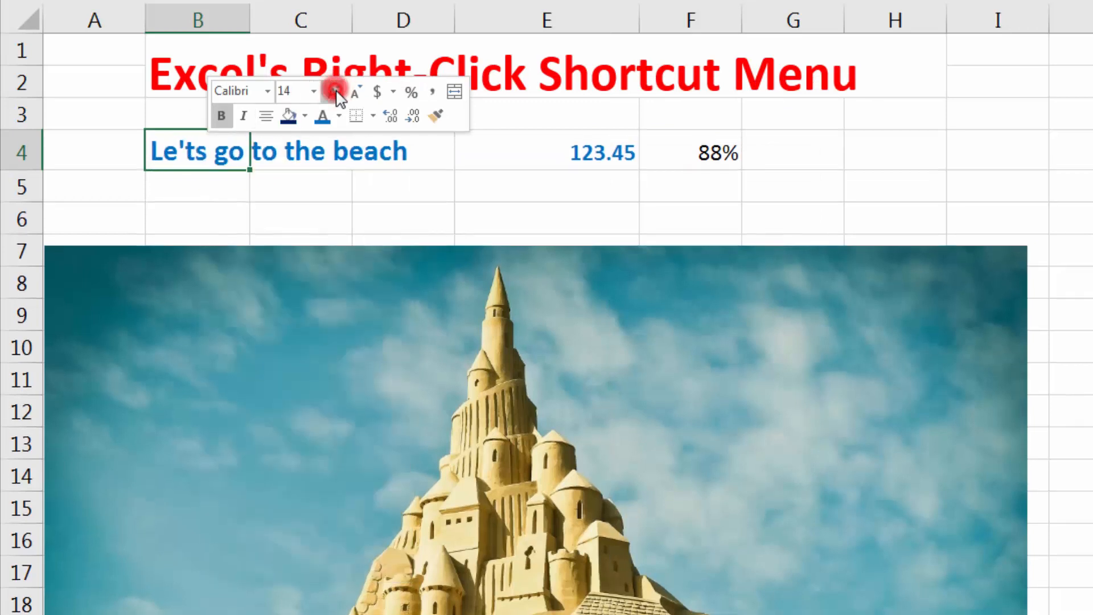
click(334, 92)
click(337, 91)
click(337, 92)
click(337, 91)
click(337, 91)
click(337, 91)
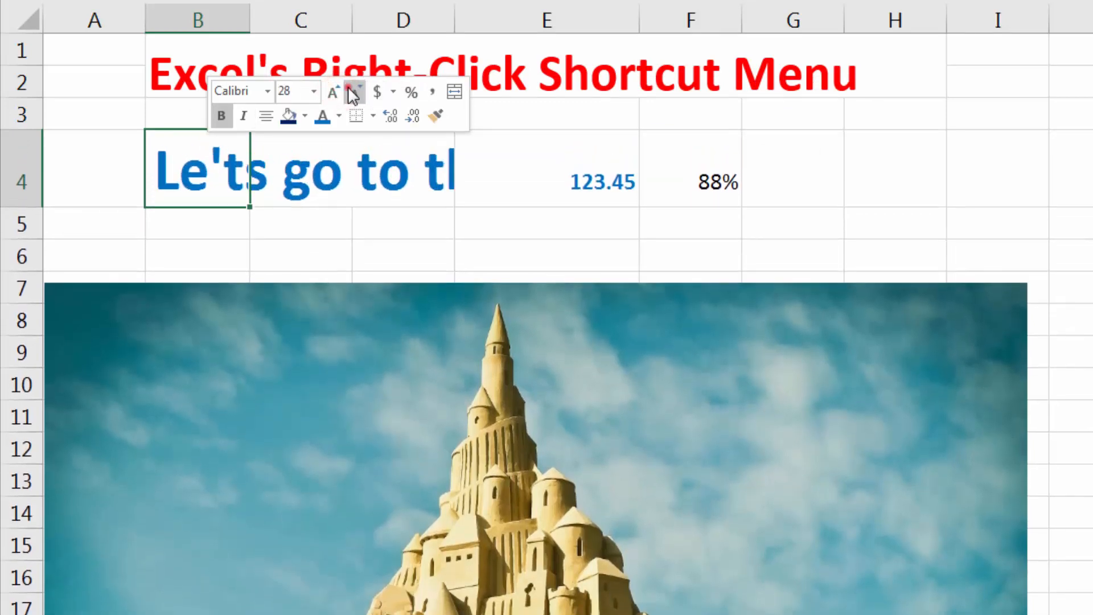
Decrease the font size of the text in cell B4 back to its original 11.
click(351, 88)
click(354, 90)
click(353, 90)
click(354, 90)
click(353, 90)
click(354, 90)
click(354, 90)
click(354, 90)
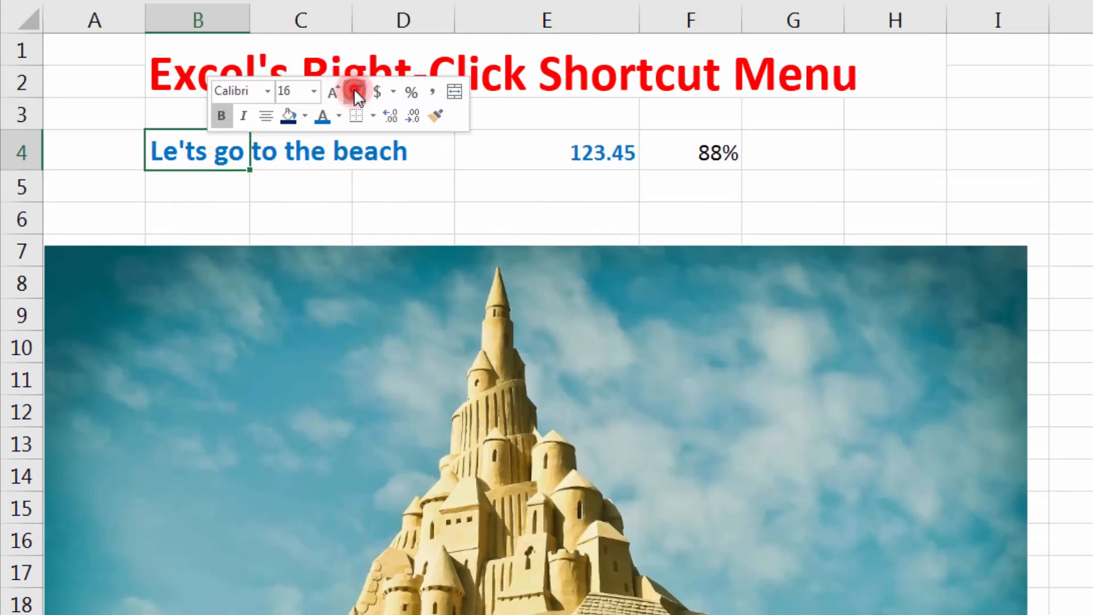
click(353, 90)
Apply the dollar accounting number format to the value in cell E4.
click(558, 151)
right_click(543, 151)
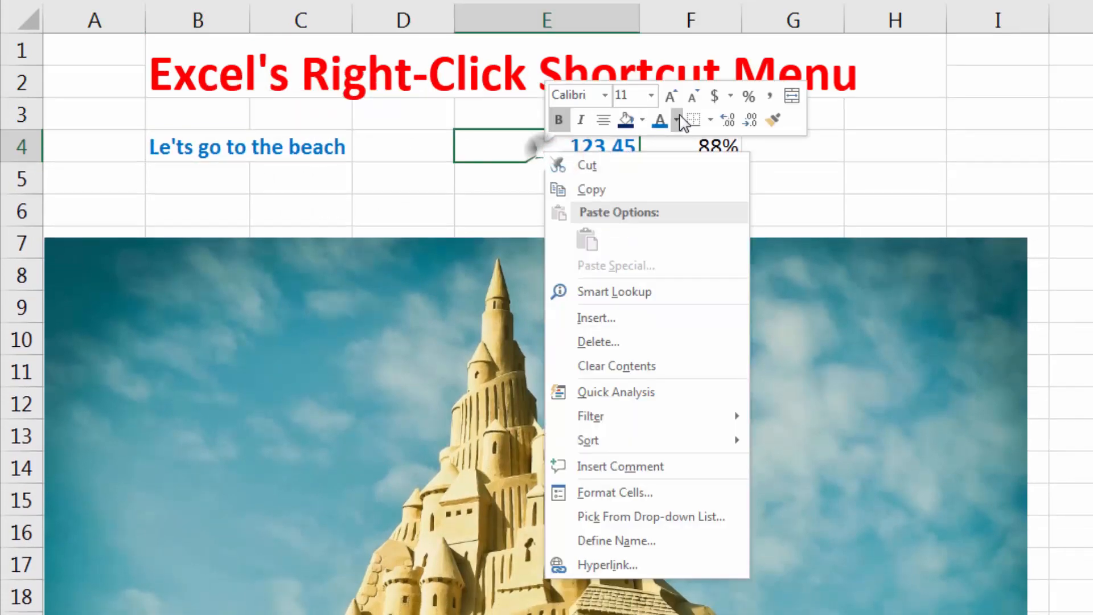
click(716, 95)
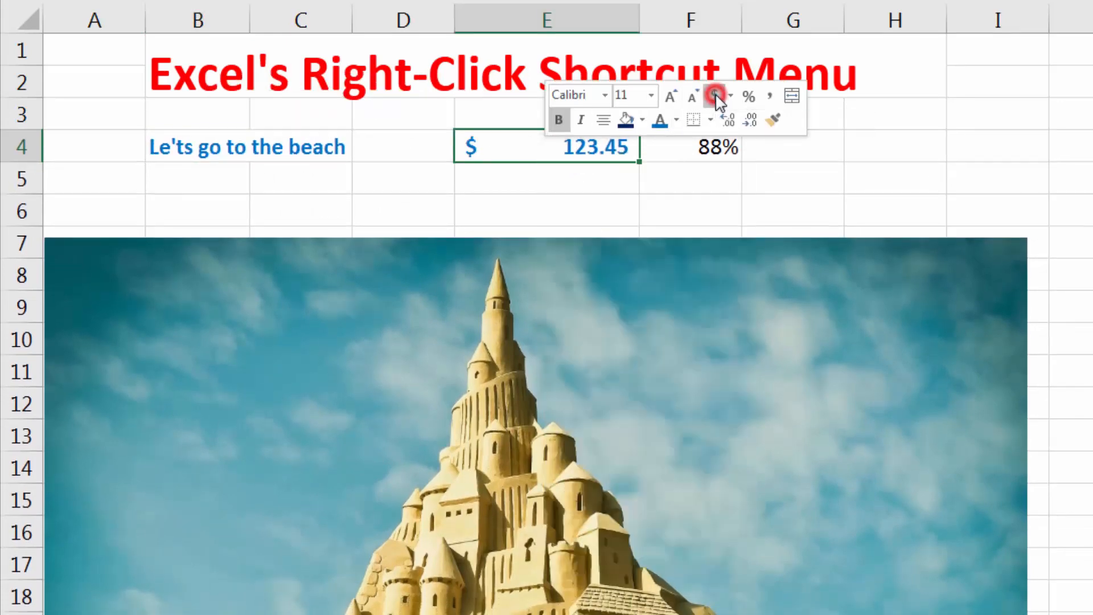
Change the accounting format of cell E4 to £ English (United Kingdom).
right_click(623, 137)
right_click(594, 144)
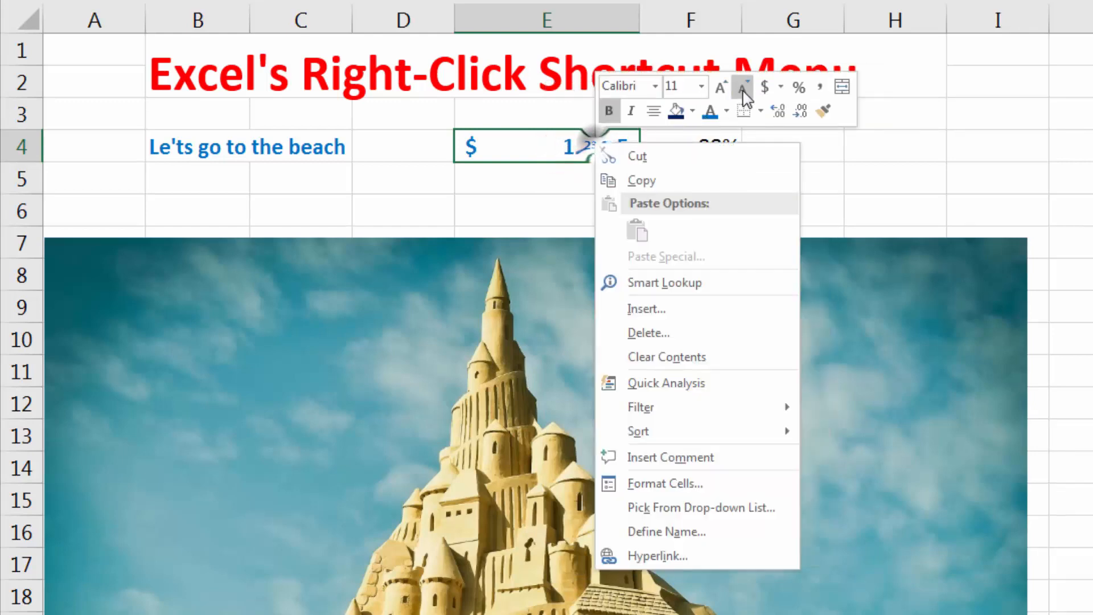
click(781, 86)
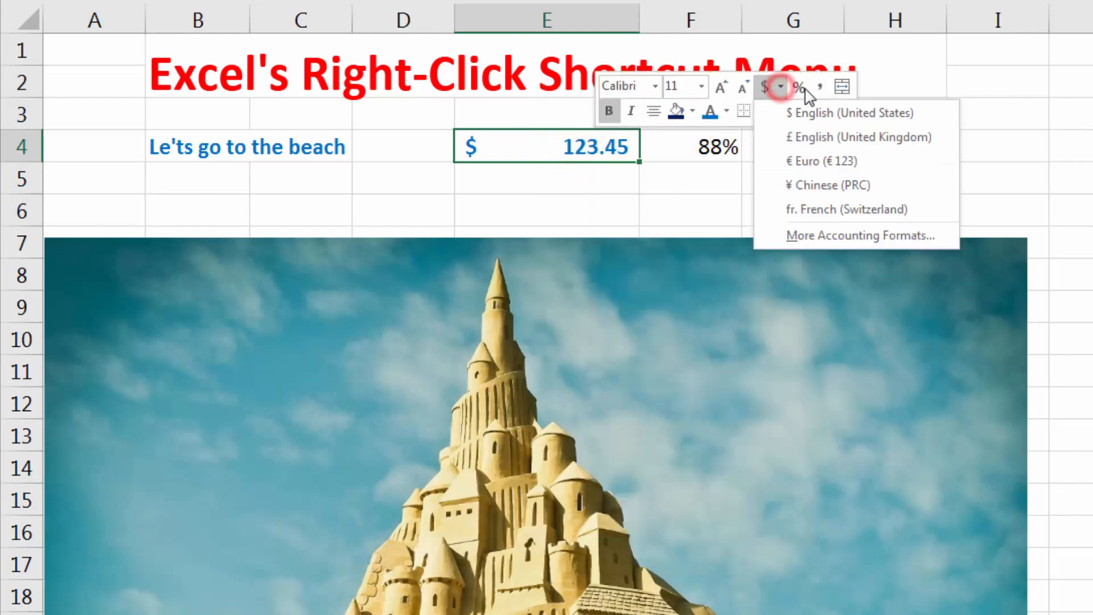
click(798, 138)
Change the accounting format of cell E4 to € Euro (€ 123).
right_click(616, 153)
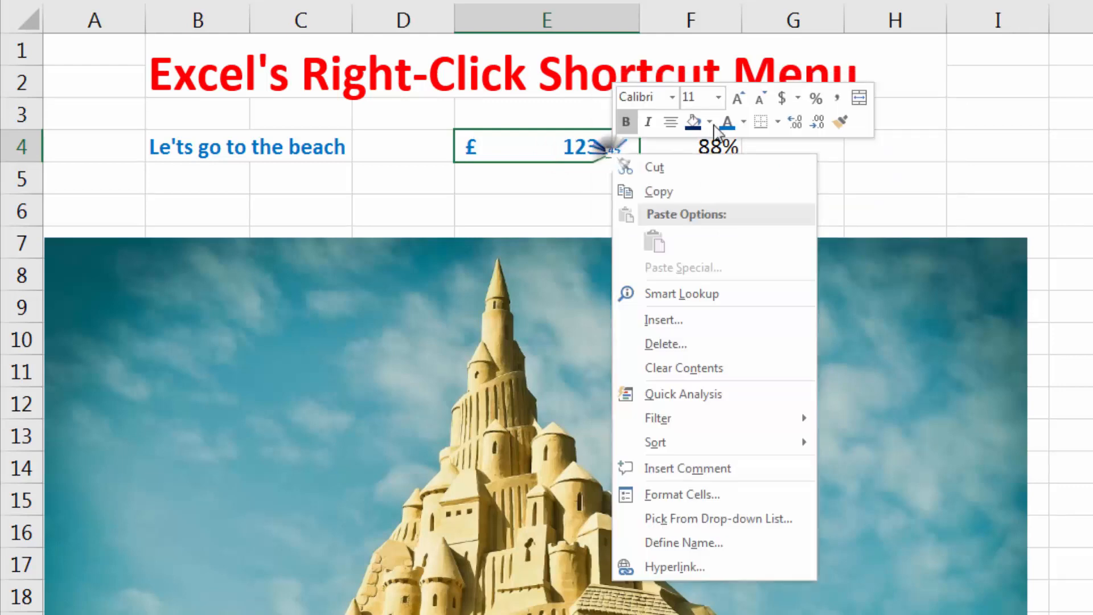
click(796, 99)
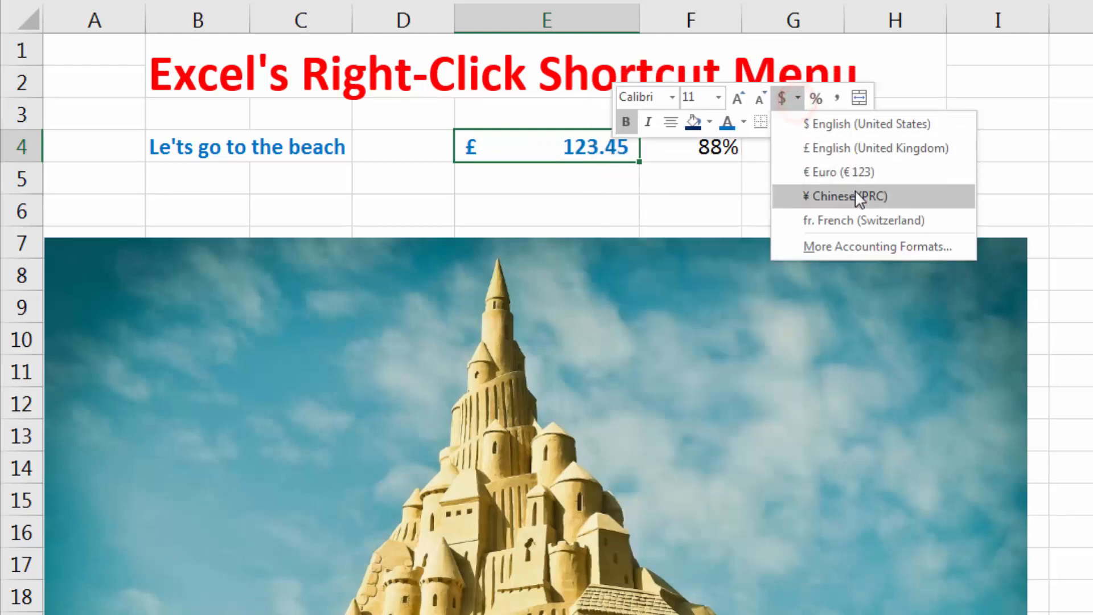
click(853, 170)
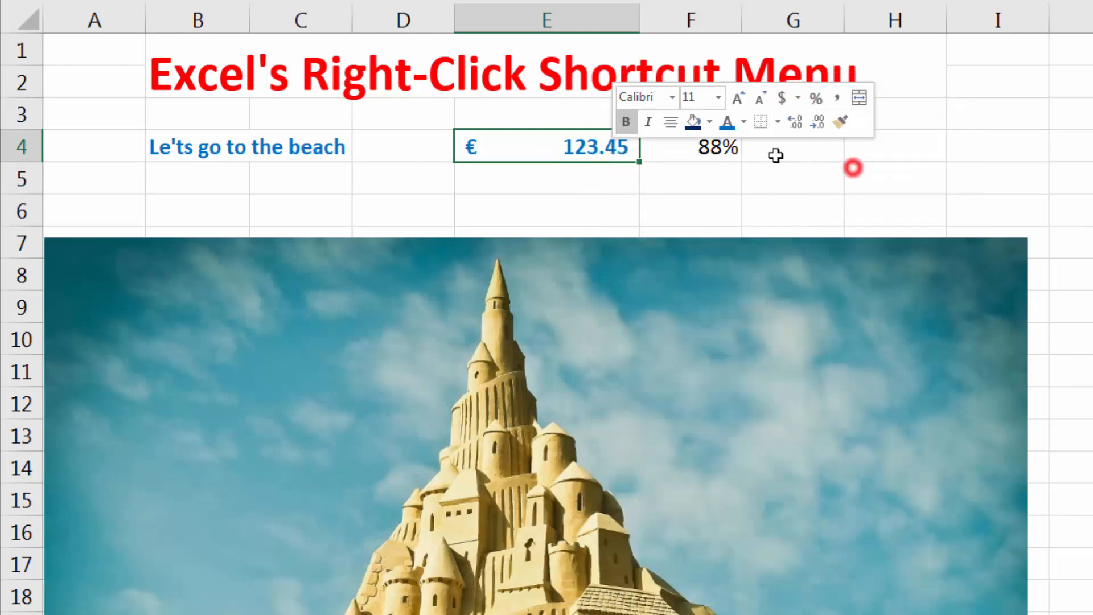
View the additional accounting format options for cell E4, and dismiss them without applying a change.
click(797, 98)
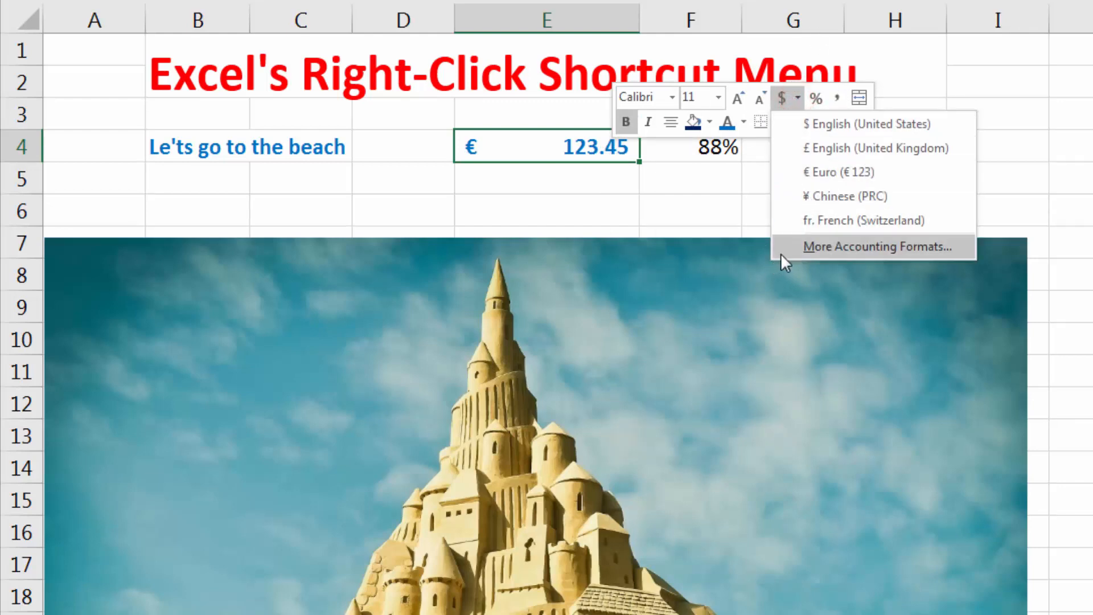
click(848, 247)
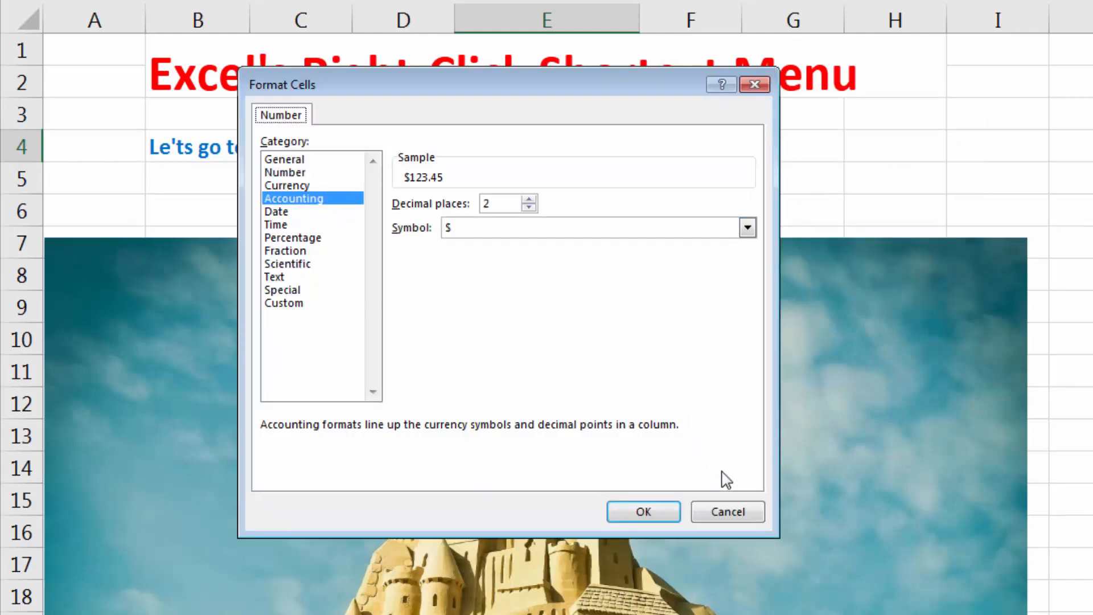
click(727, 511)
Enter the number 123456 in cell G4.
right_click(615, 142)
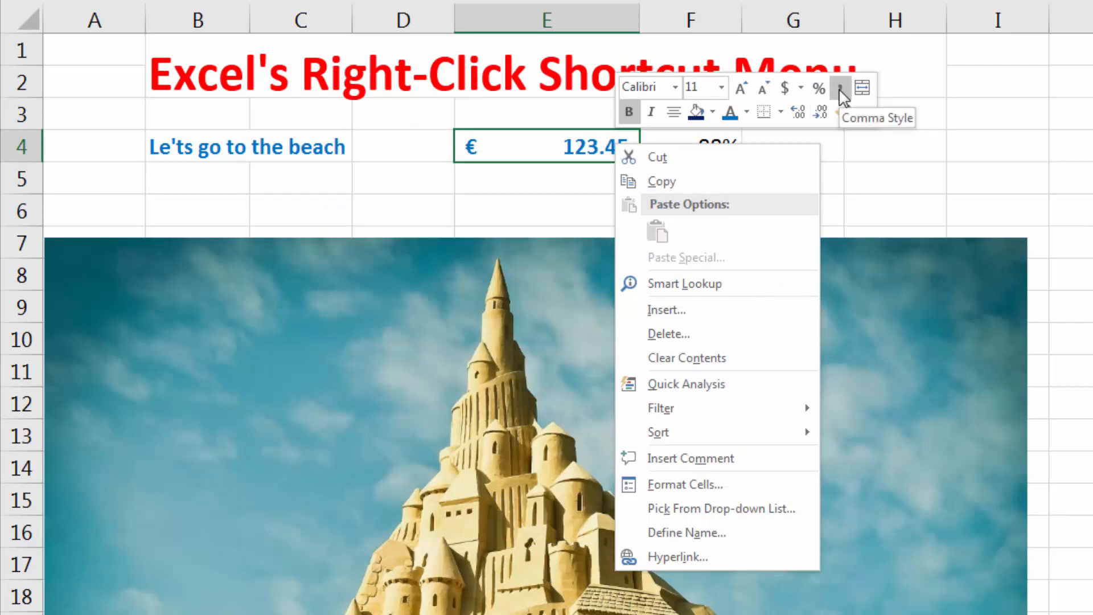
click(869, 161)
click(805, 142)
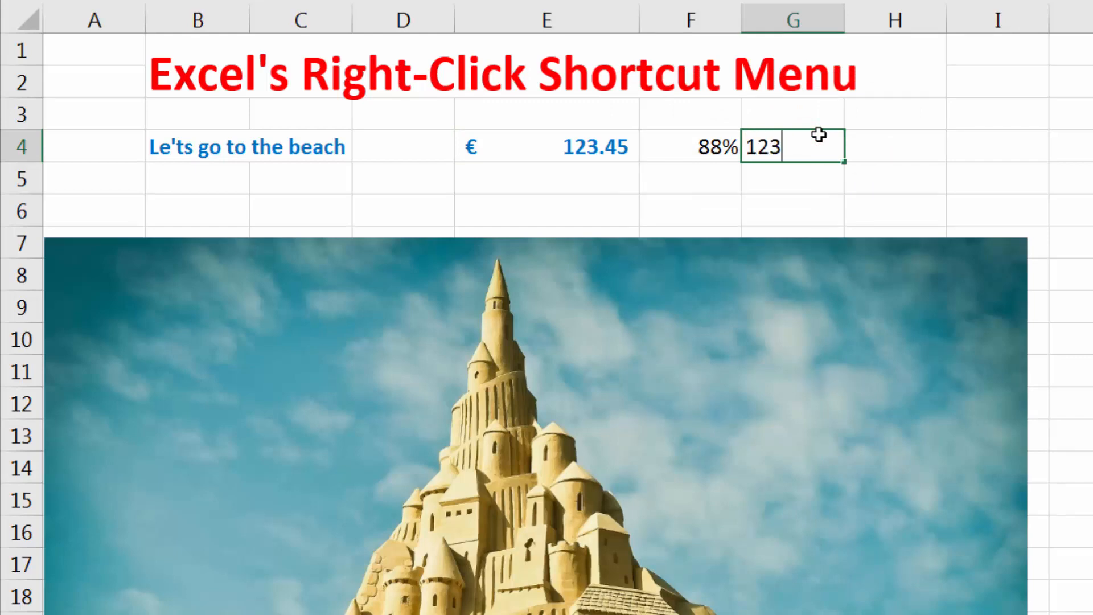
key(Return)
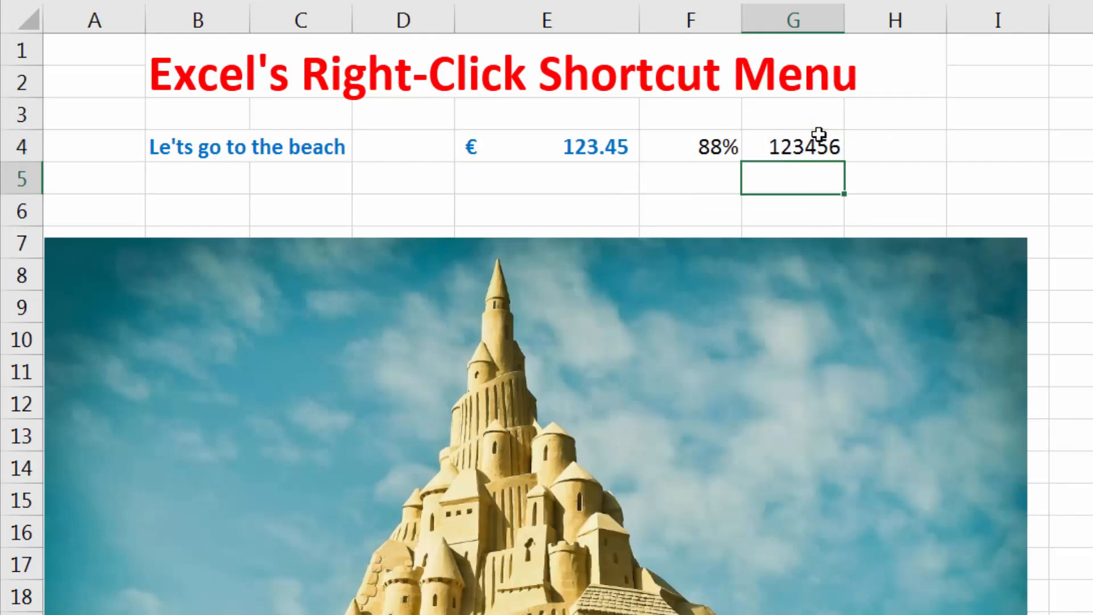
Apply Comma Style to the number in cell G4.
right_click(817, 140)
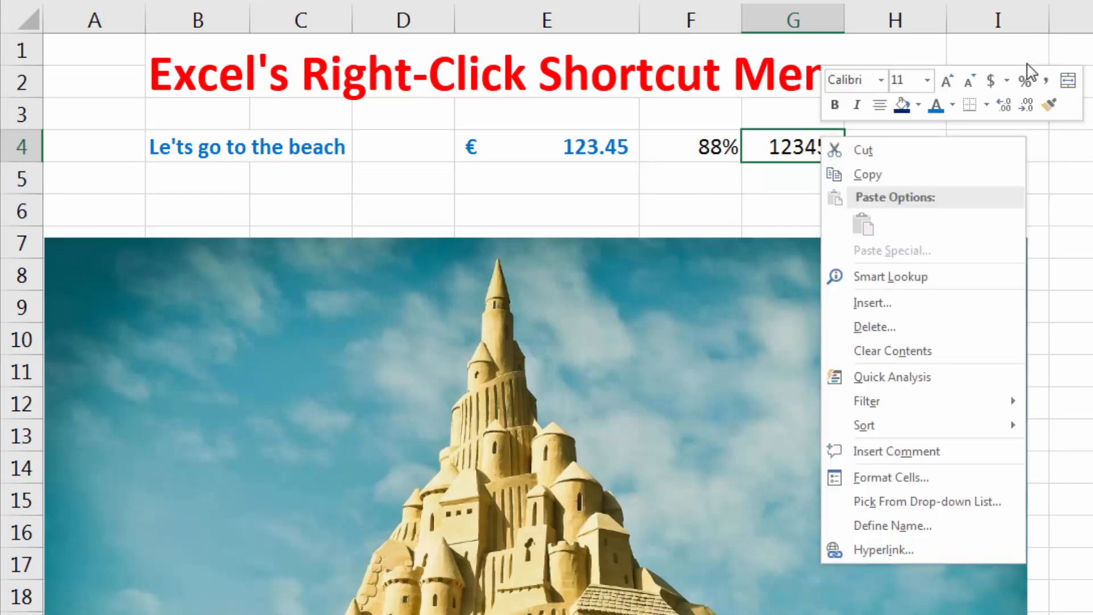
click(1046, 84)
click(800, 188)
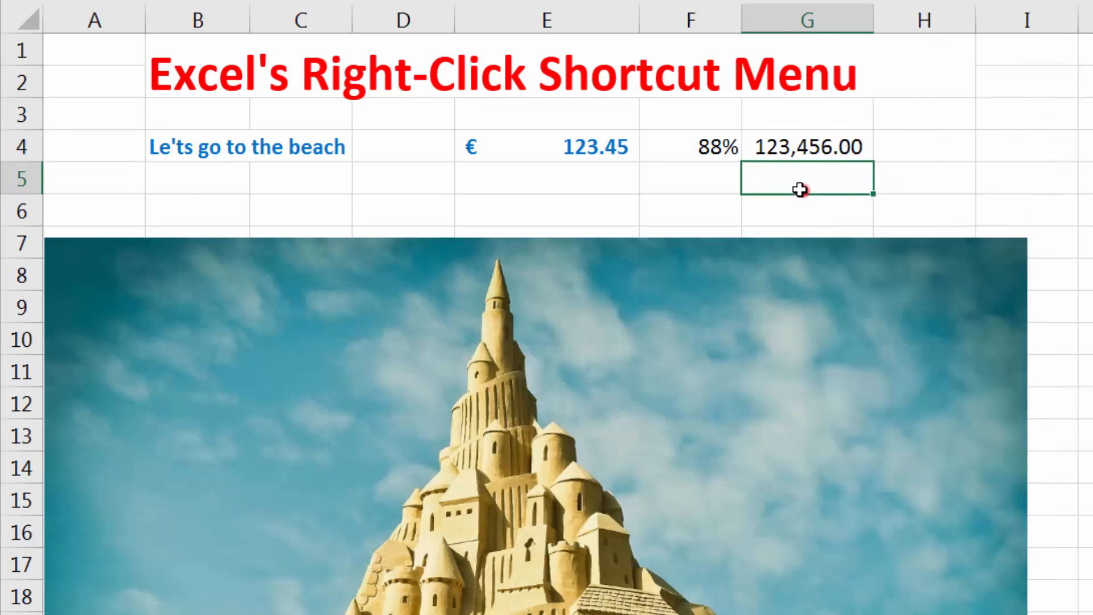
click(815, 143)
right_click(819, 147)
click(789, 149)
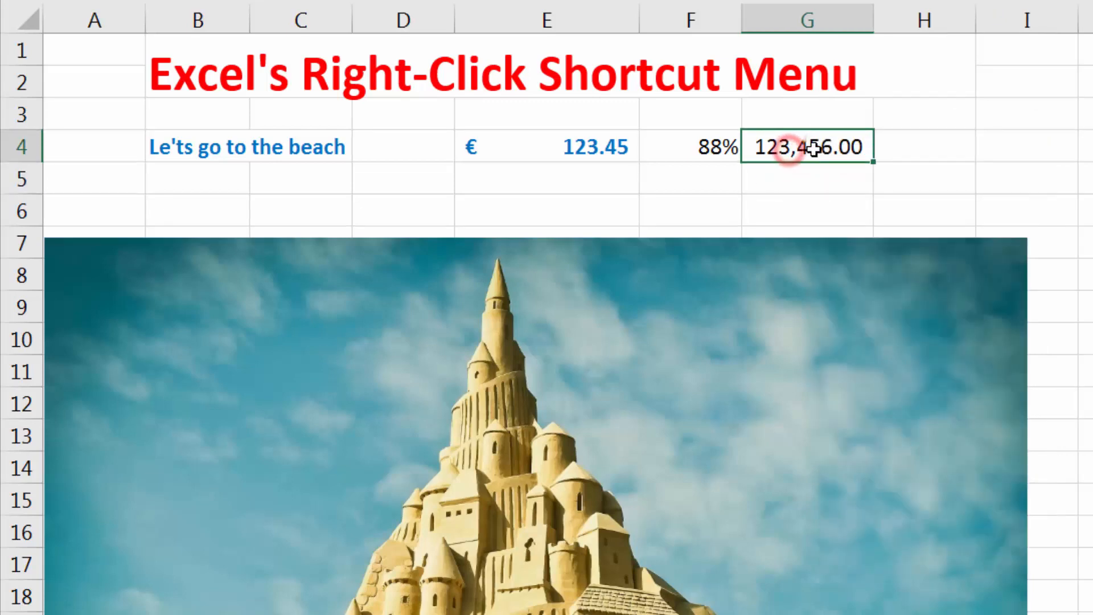
Reduce the decimals of the number in cell G4 to zero decimal places.
right_click(820, 144)
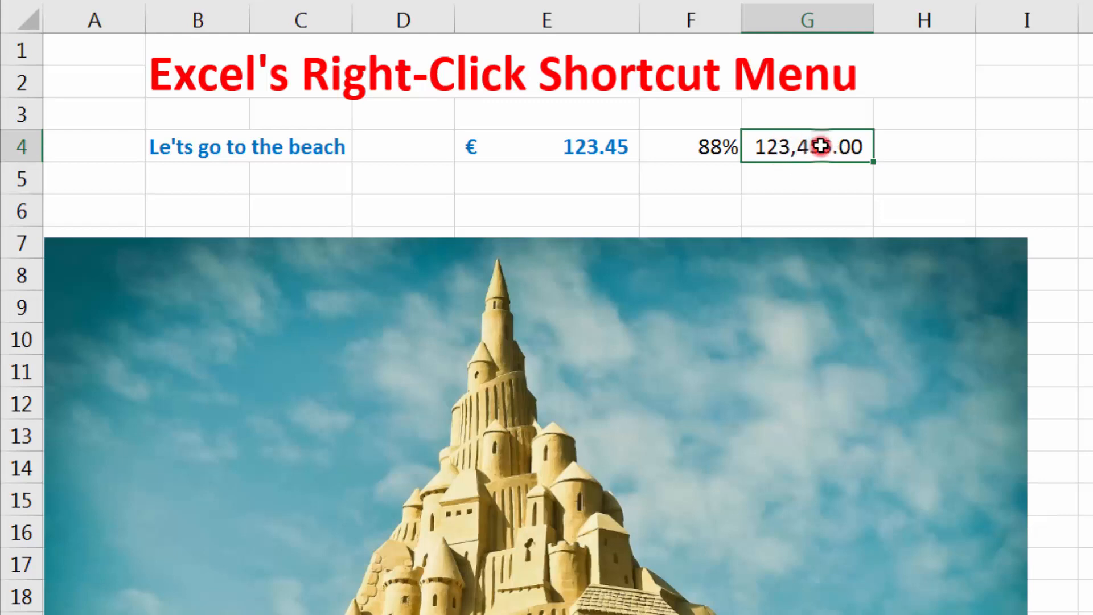
click(1023, 114)
click(1023, 114)
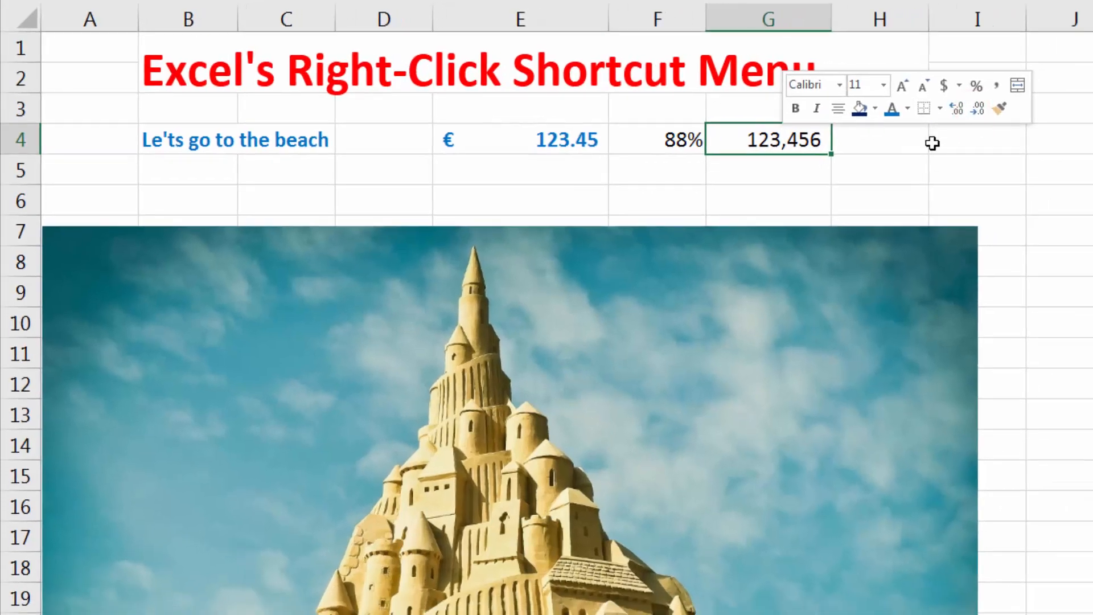
click(962, 176)
right_click(841, 137)
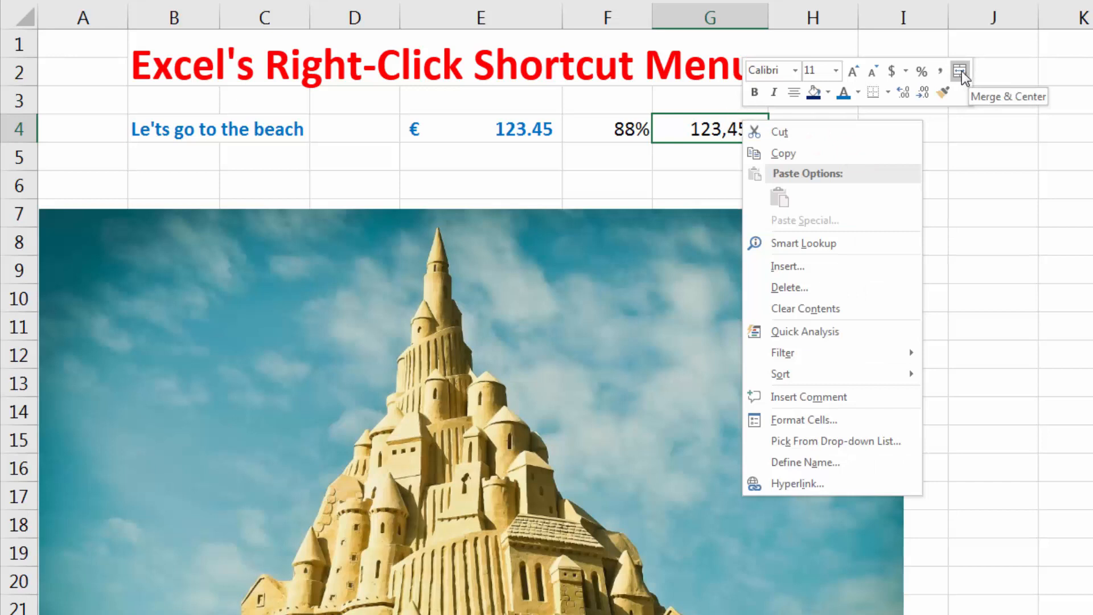
click(634, 159)
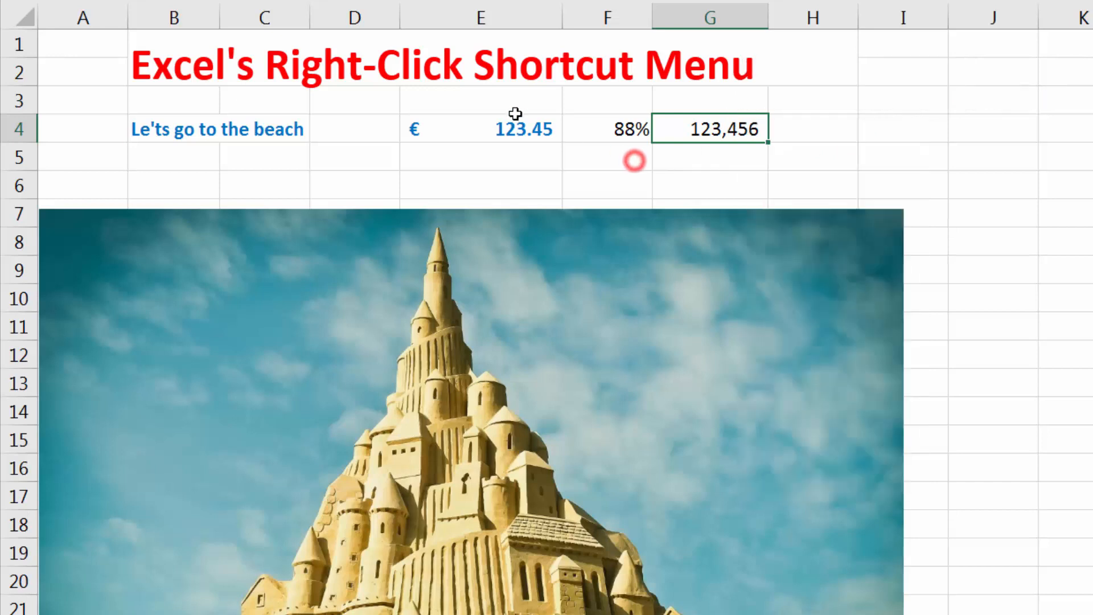
click(501, 88)
click(526, 119)
drag(516, 108, 694, 97)
right_click(694, 96)
click(630, 109)
click(521, 117)
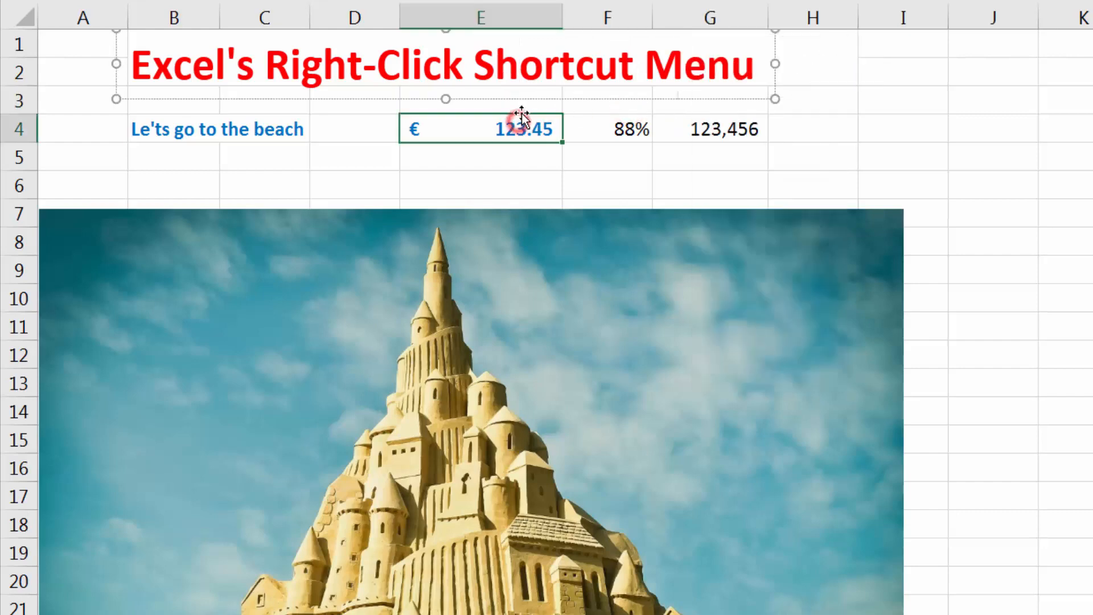
Merge and center cells E3:G3 and enter the text "Heading" in the merged cell.
drag(520, 111, 689, 101)
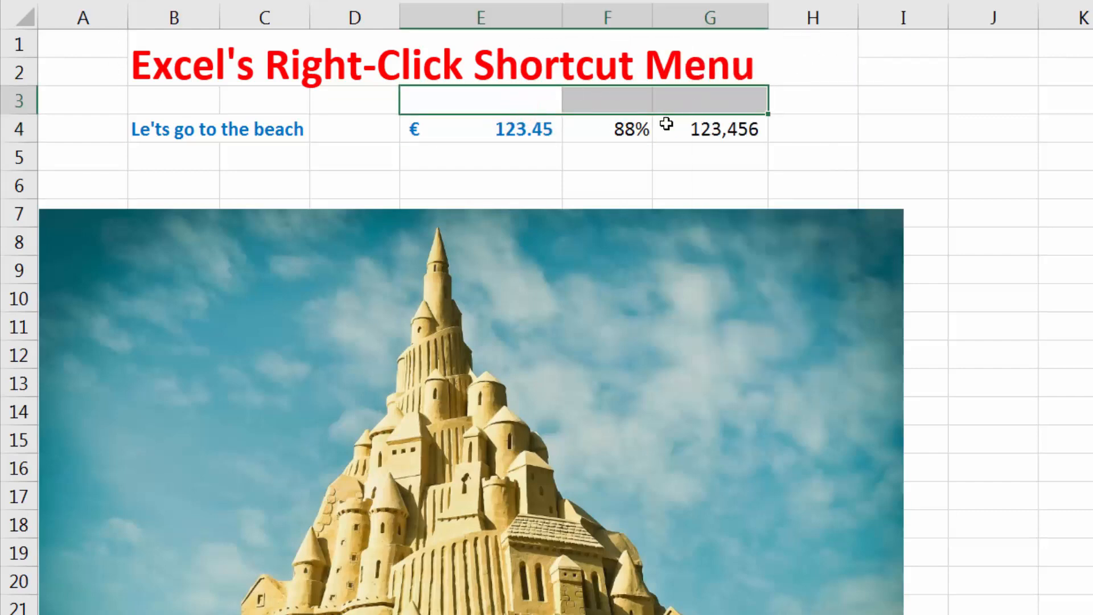
right_click(761, 111)
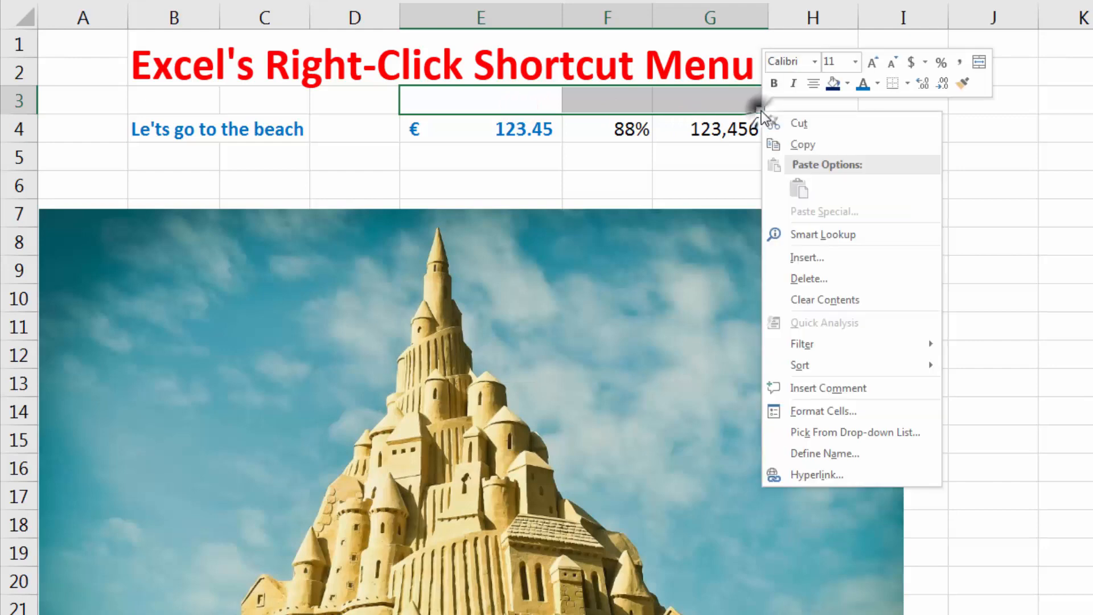
click(979, 62)
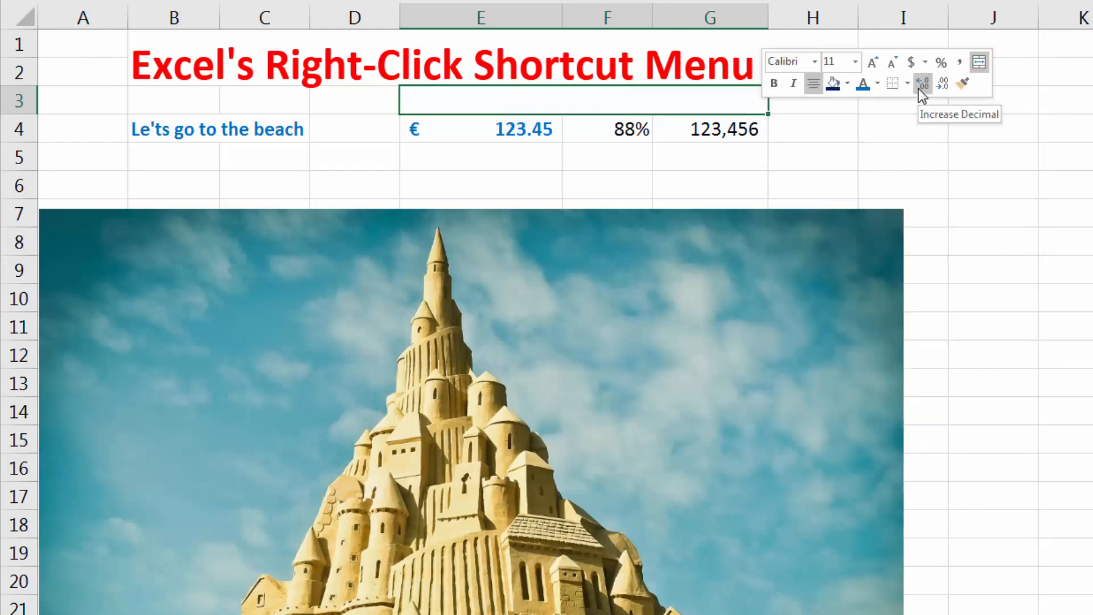
key(Escape)
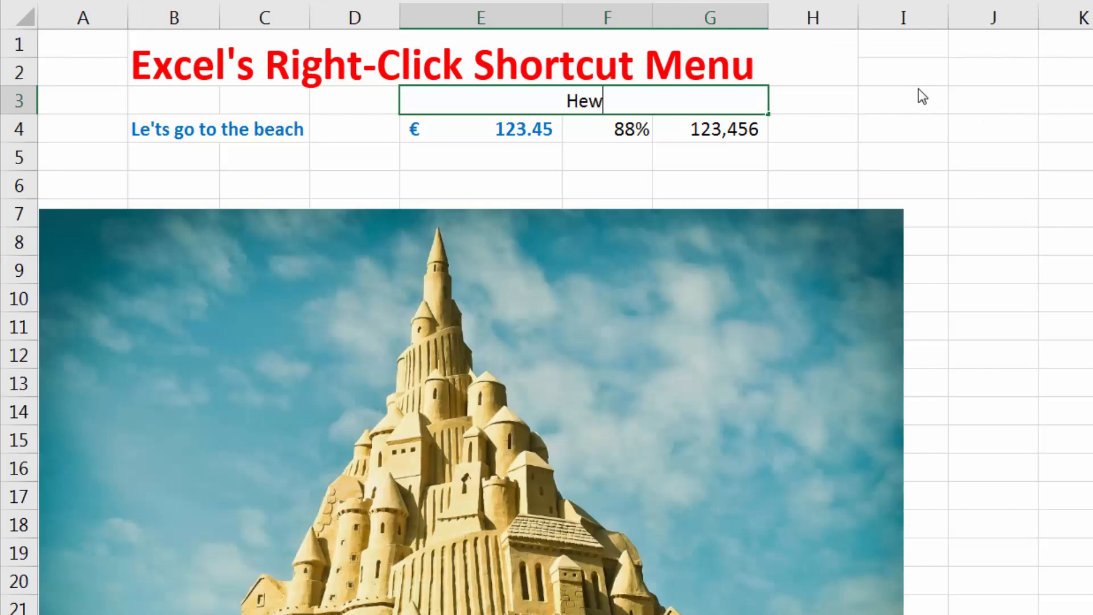
text(Heading)
key(Return)
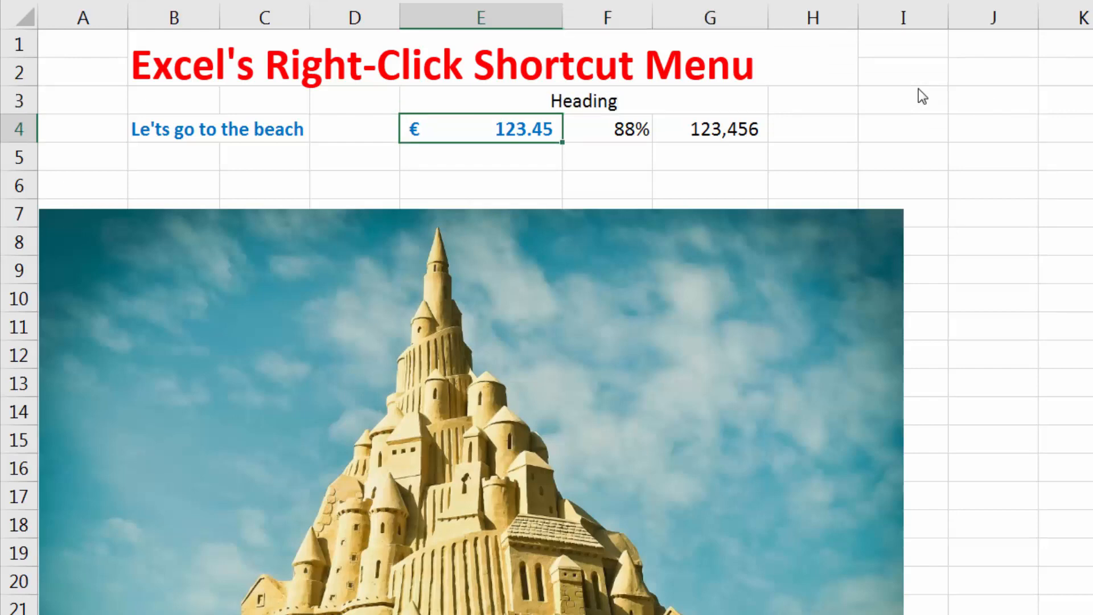
Apply All Borders to the heading and the number cells below it, range E3:G4.
key(shift+Up)
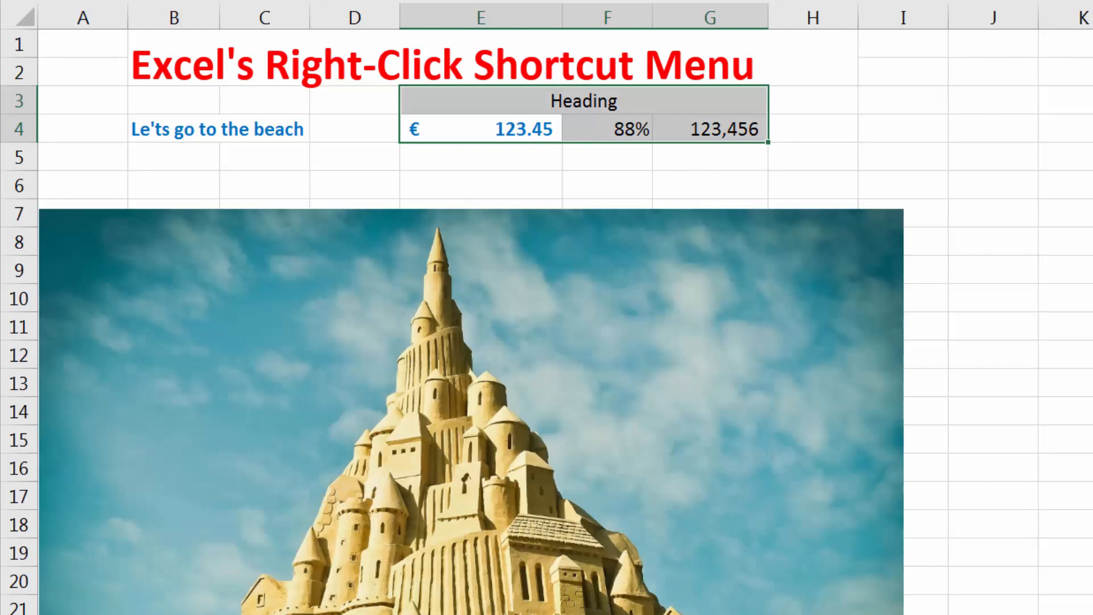
right_click(745, 132)
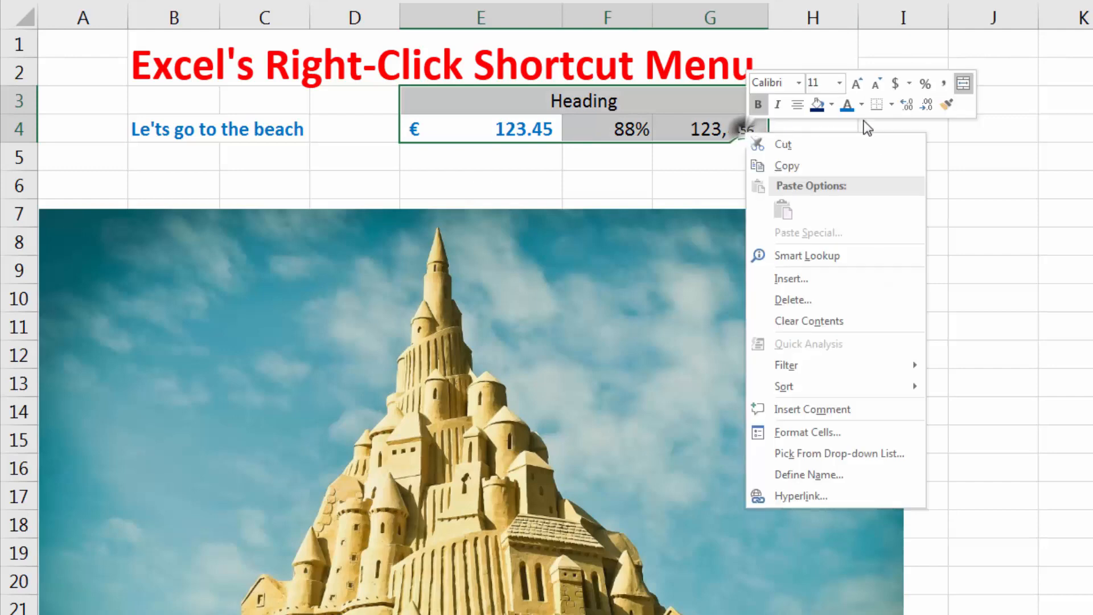
click(892, 106)
click(889, 235)
click(651, 161)
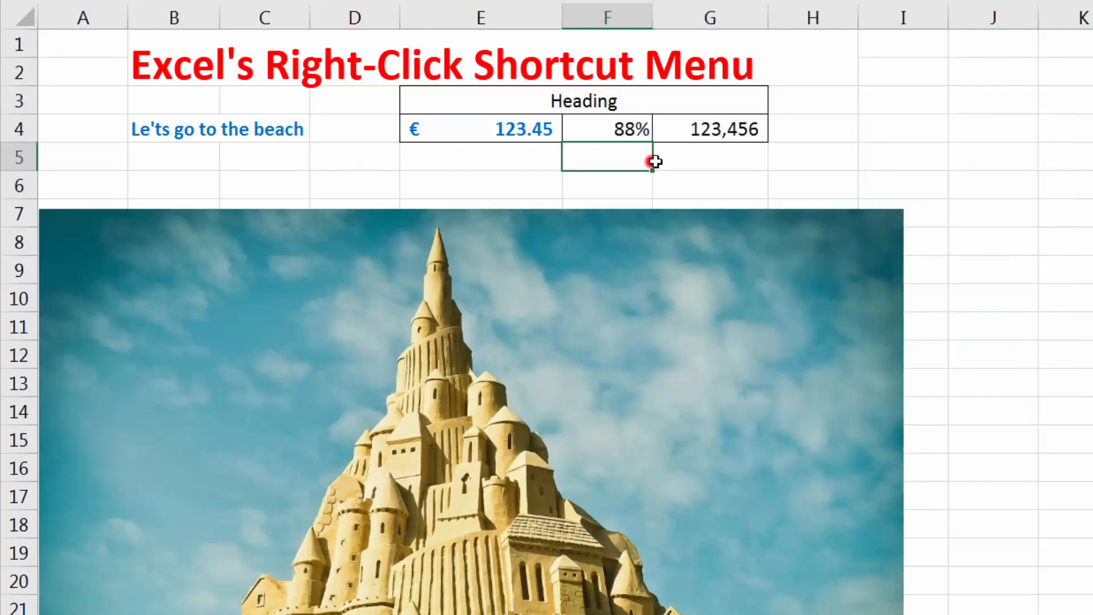
Browse the available font sizes and fonts for cell G4 without applying a change.
click(690, 133)
right_click(691, 133)
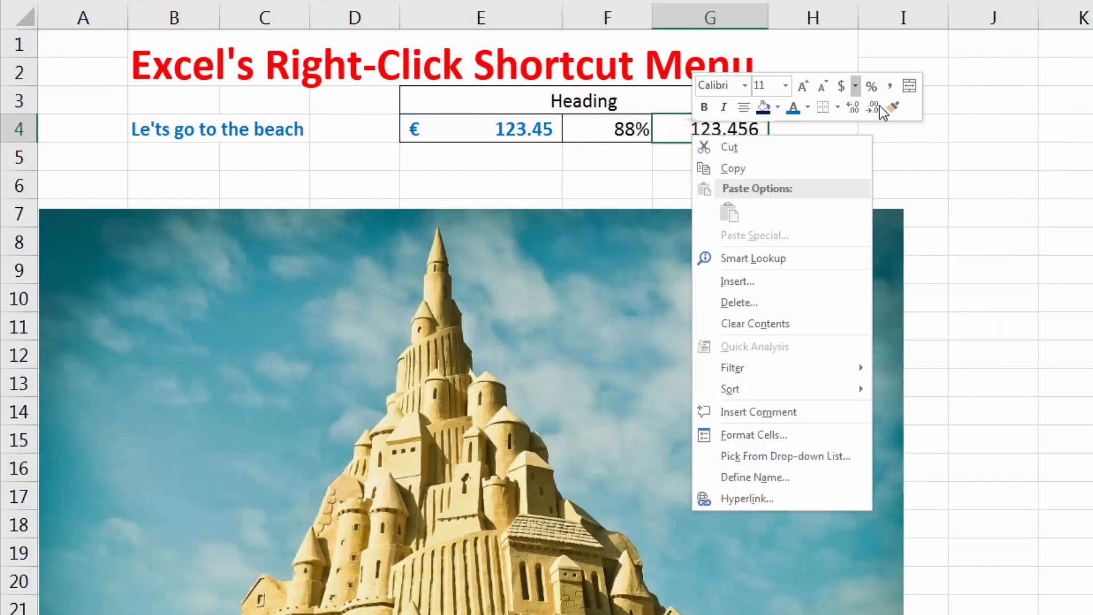
click(746, 85)
click(785, 86)
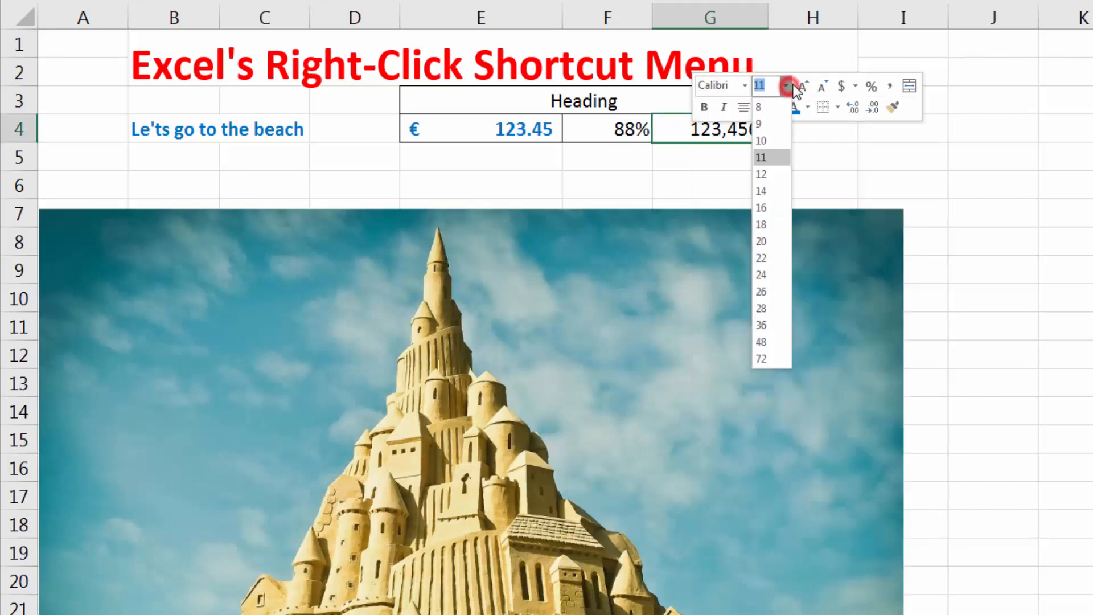
click(785, 85)
click(745, 85)
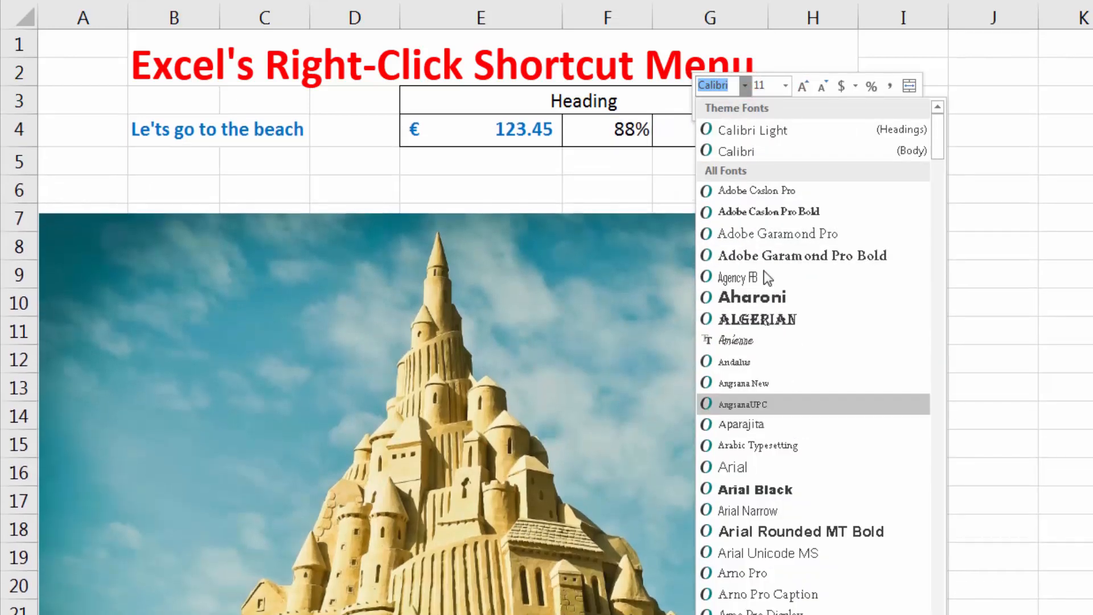
click(581, 141)
Increase the font size of the text in cell B4 to 20 and autofit the width of column B.
click(195, 129)
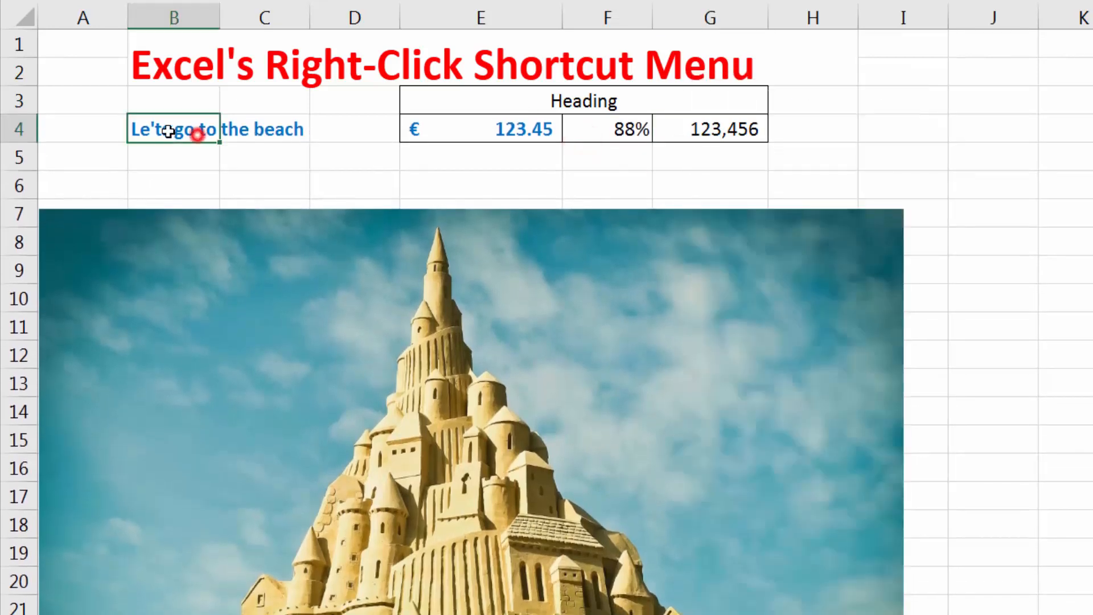
right_click(151, 132)
click(262, 80)
click(262, 81)
click(262, 81)
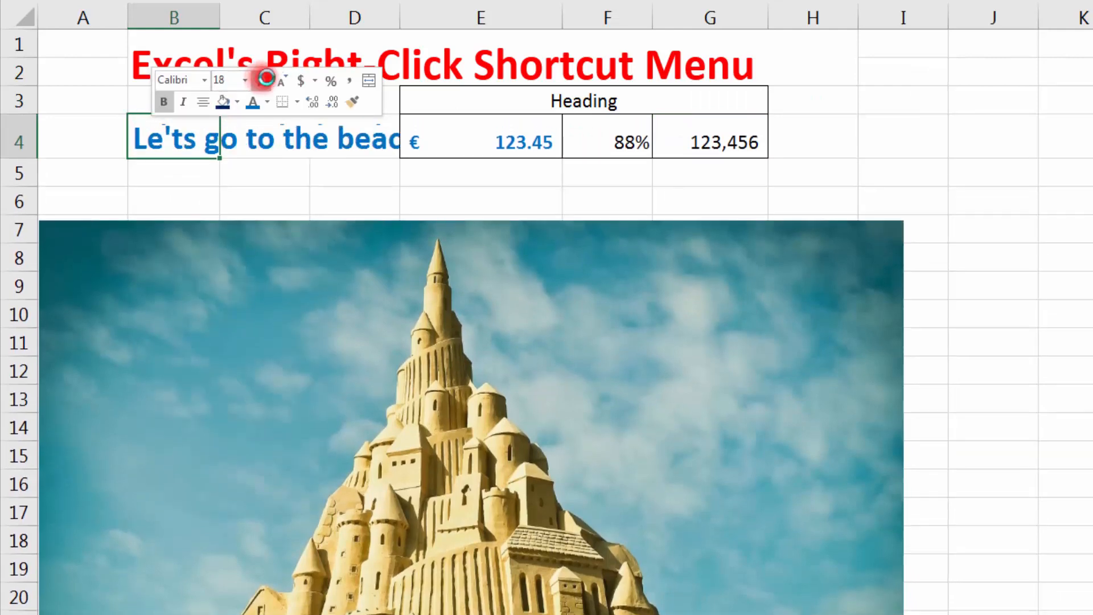
click(262, 81)
click(262, 80)
click(204, 81)
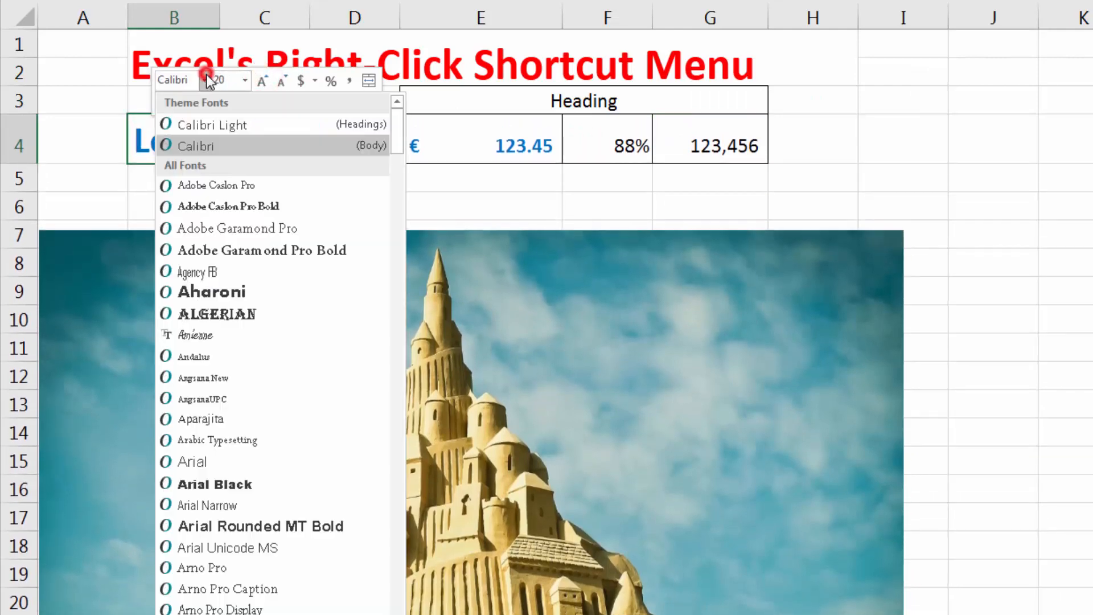
key(Escape)
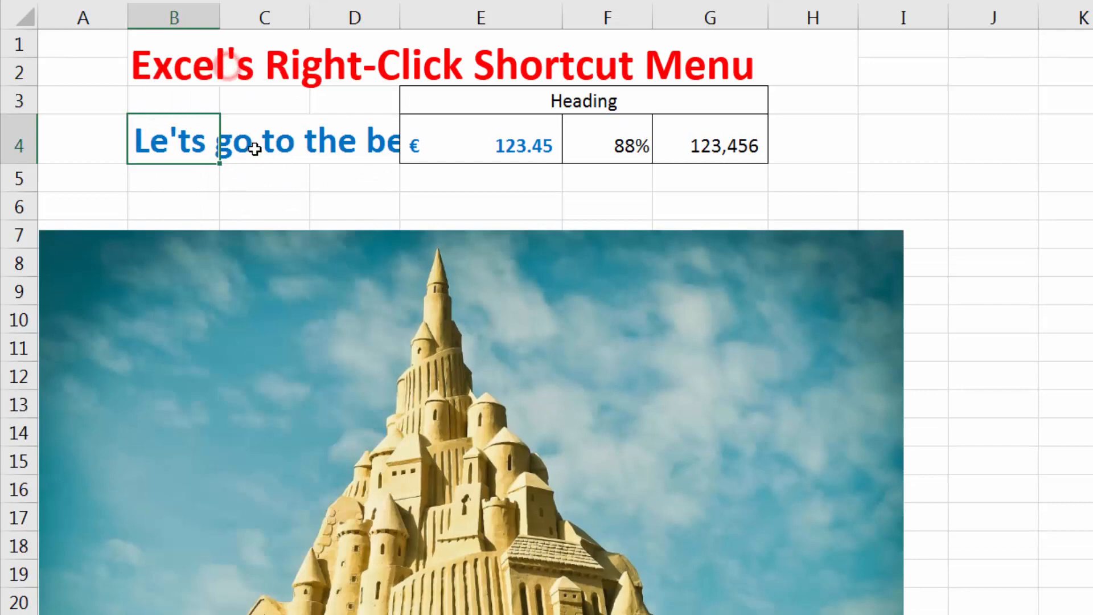
double_click(223, 8)
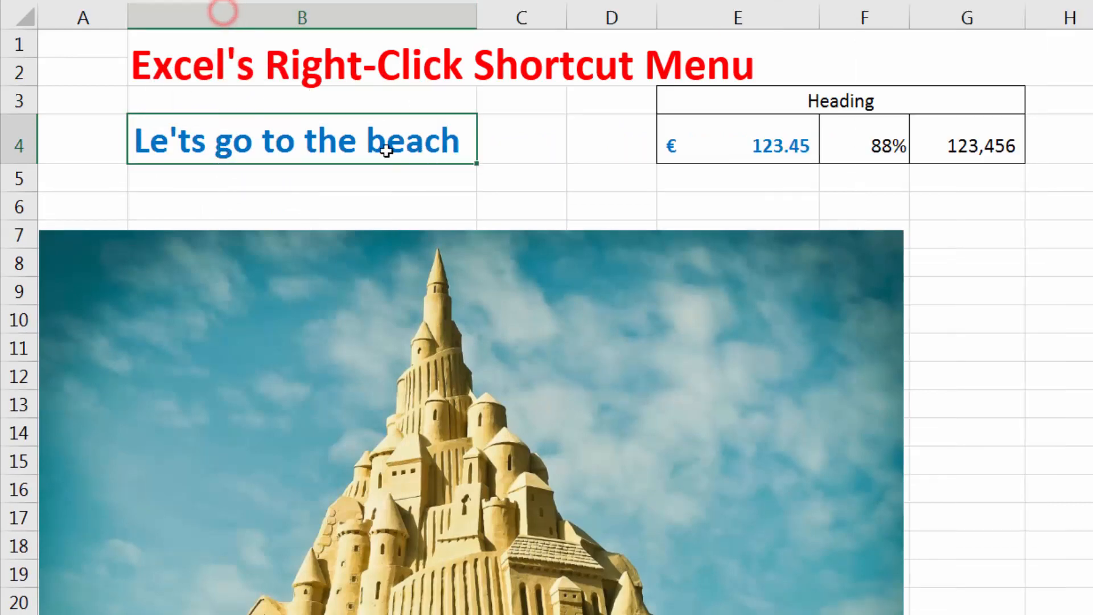
Change the font of the text in cell B4 to Amienne.
right_click(451, 142)
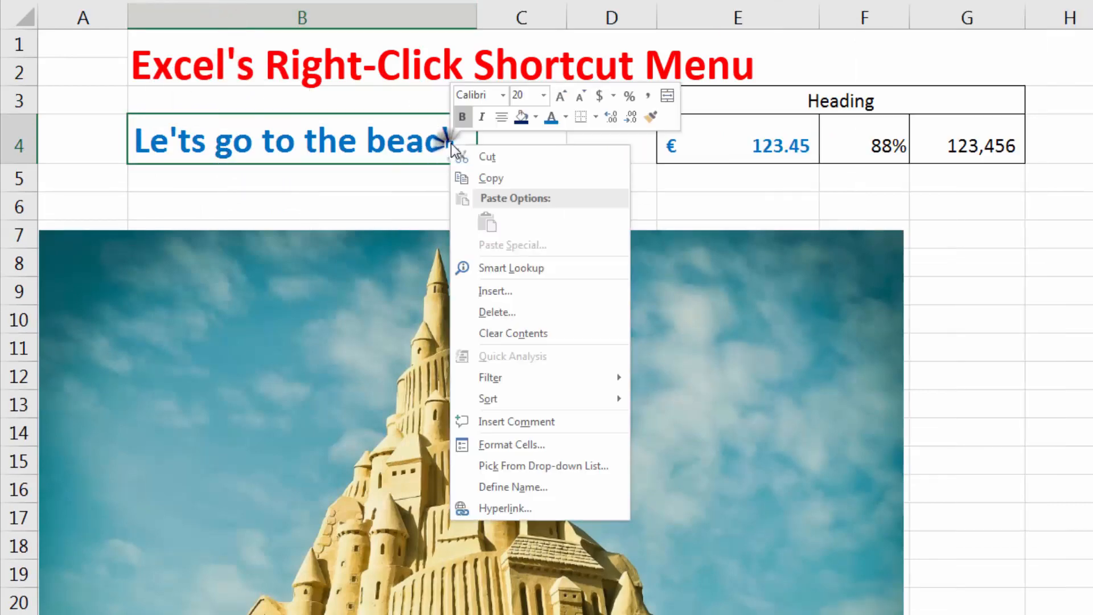
click(506, 92)
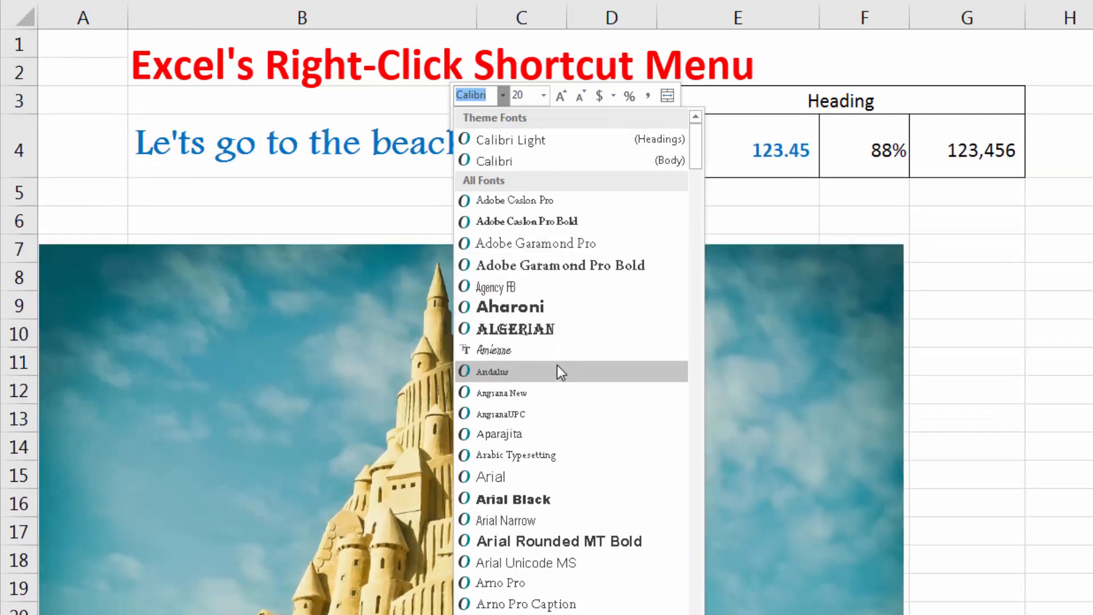
click(555, 359)
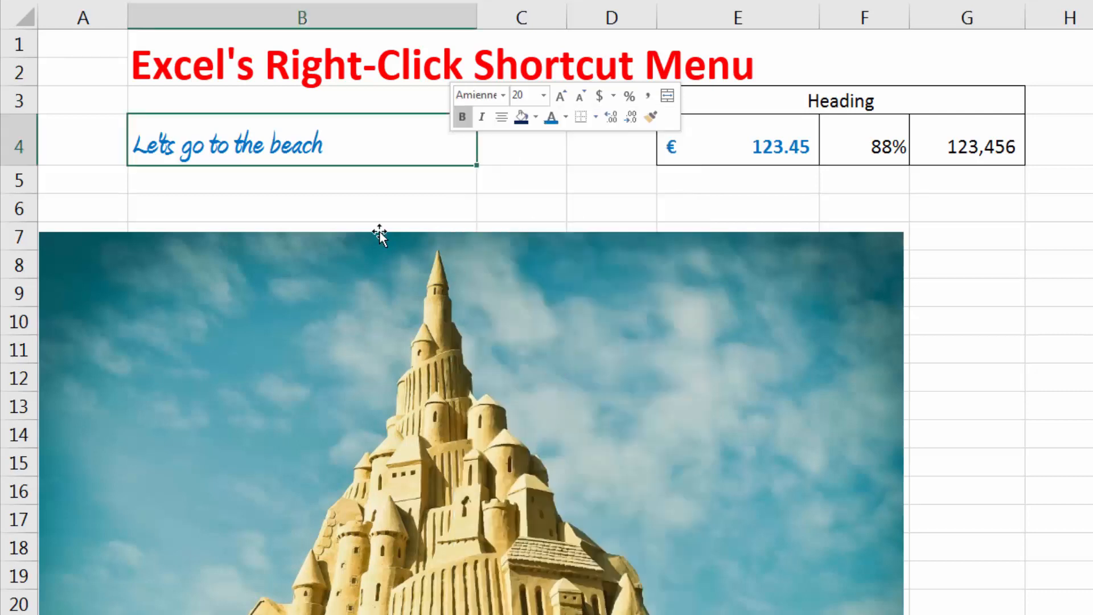
Increase the font size of cell B4 in increments, and reduce it to 26.
click(564, 94)
click(564, 94)
click(563, 94)
click(564, 94)
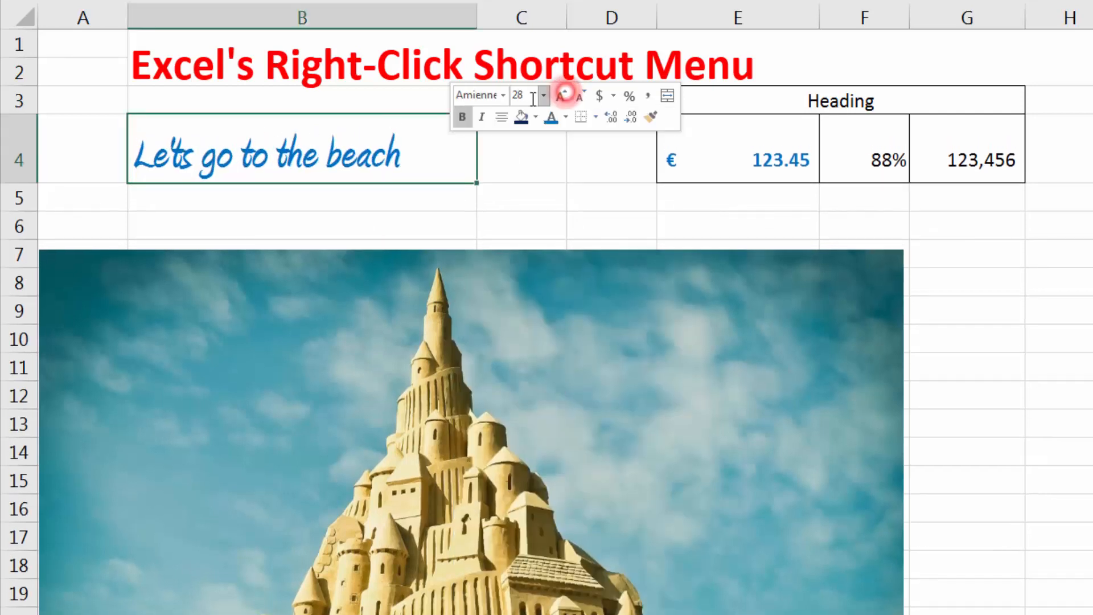
click(558, 96)
click(558, 96)
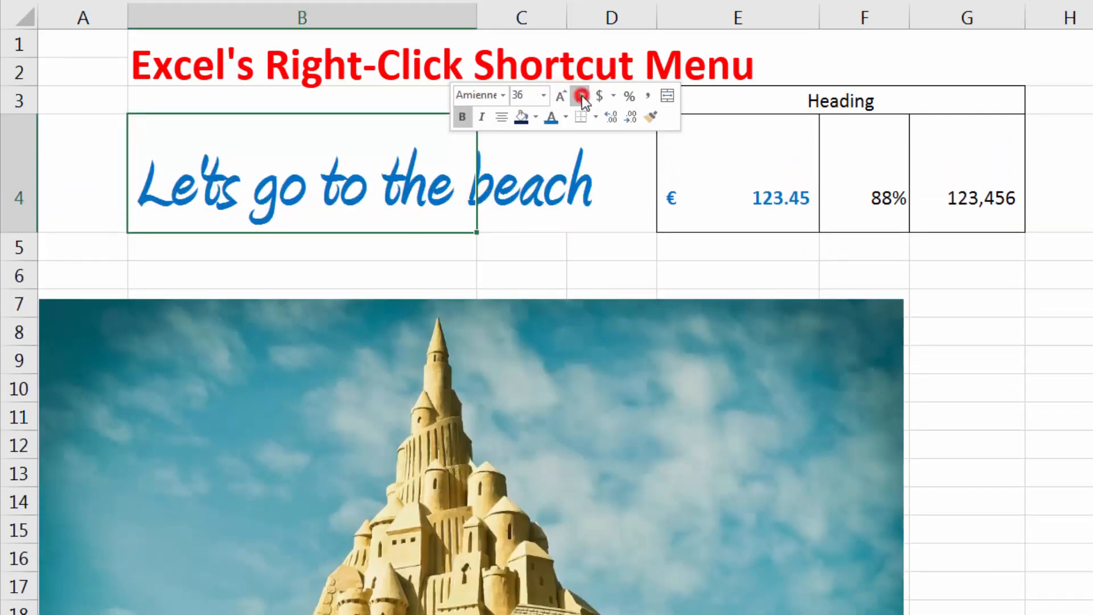
click(581, 96)
click(580, 95)
click(579, 95)
Set the font size of the text in cell B4 to 32.
click(544, 95)
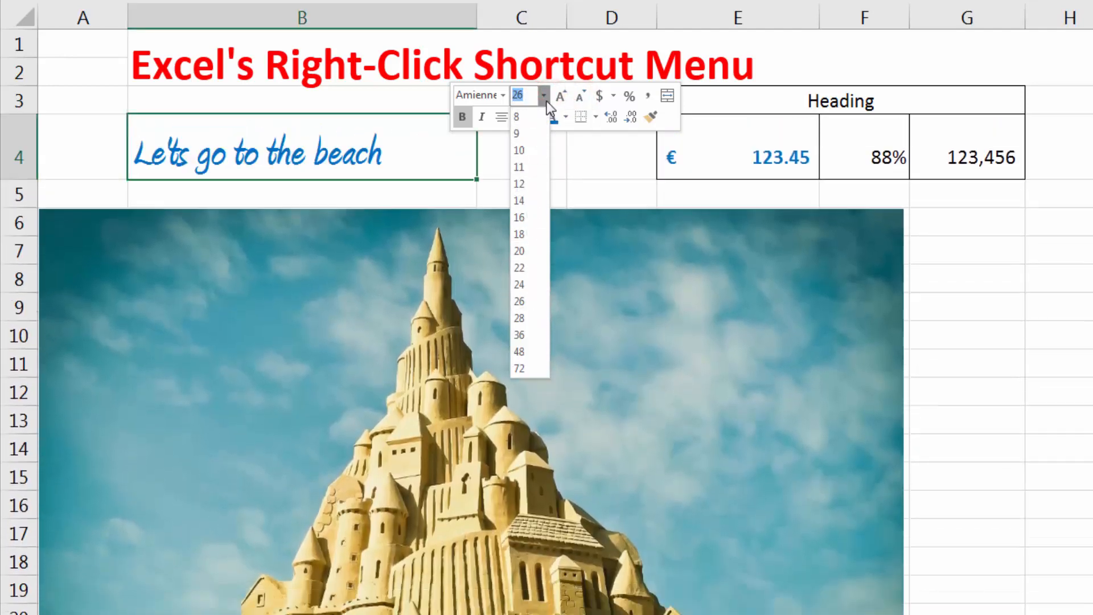
click(544, 96)
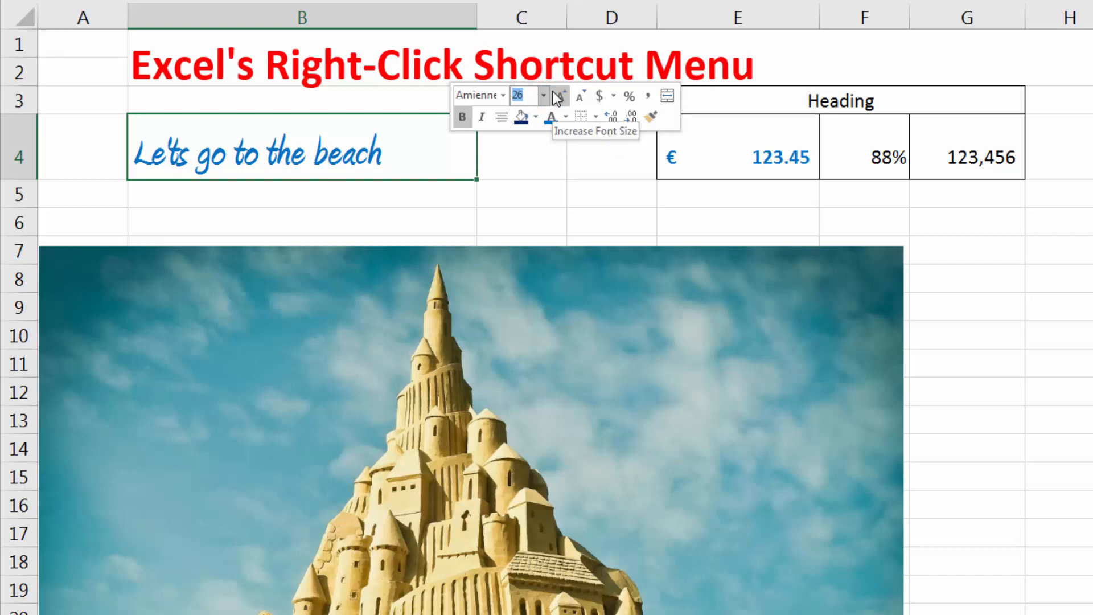
click(556, 98)
key(Return)
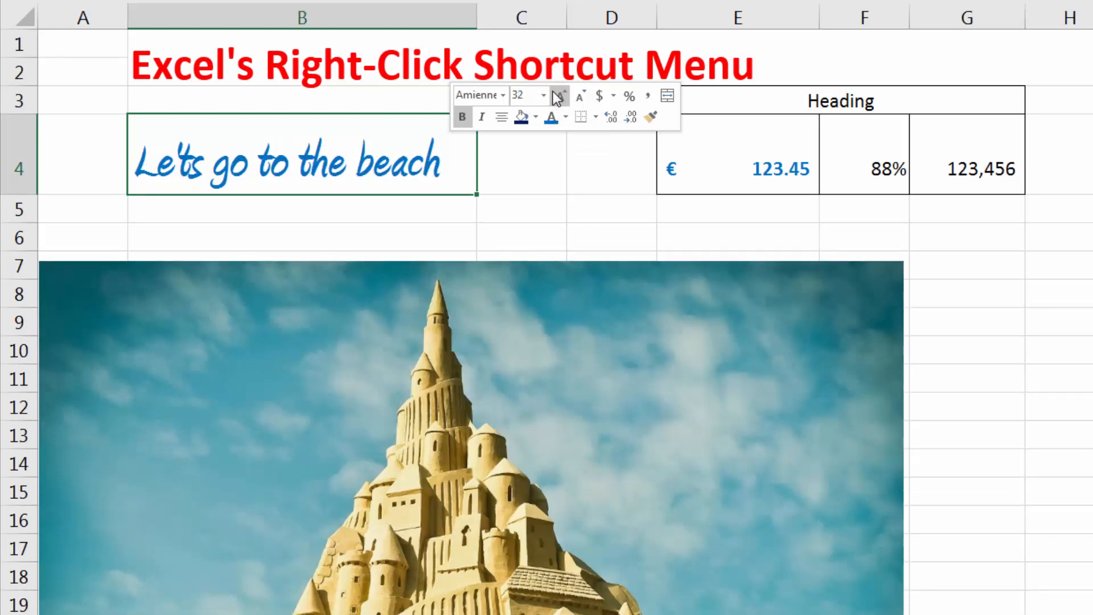
click(395, 212)
click(352, 143)
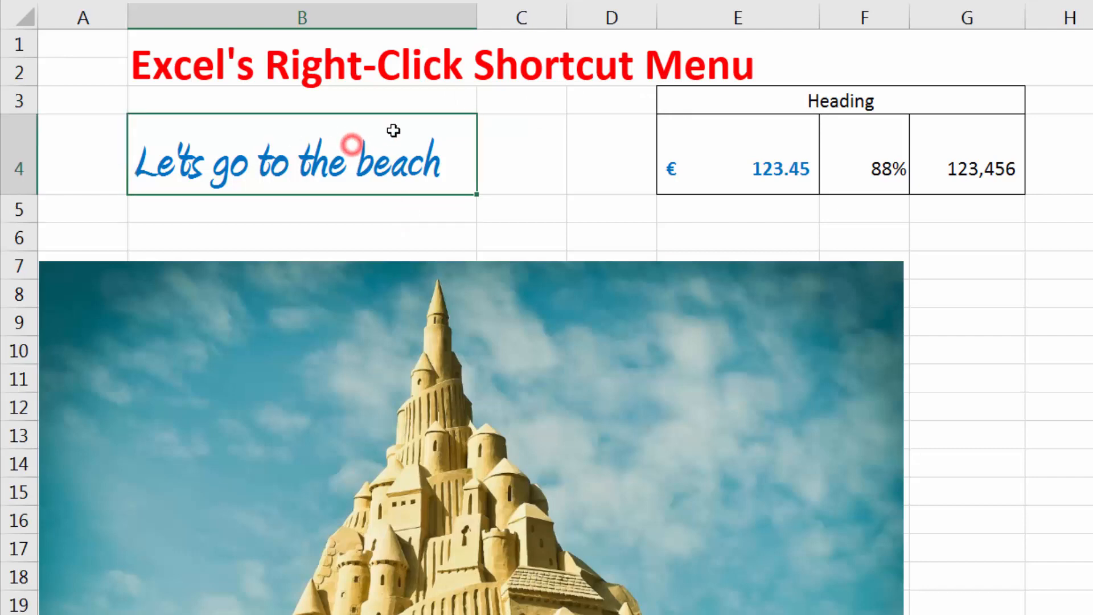
Copy the euro amount in cell E4 and paste it with its formatting into cell E5.
right_click(536, 148)
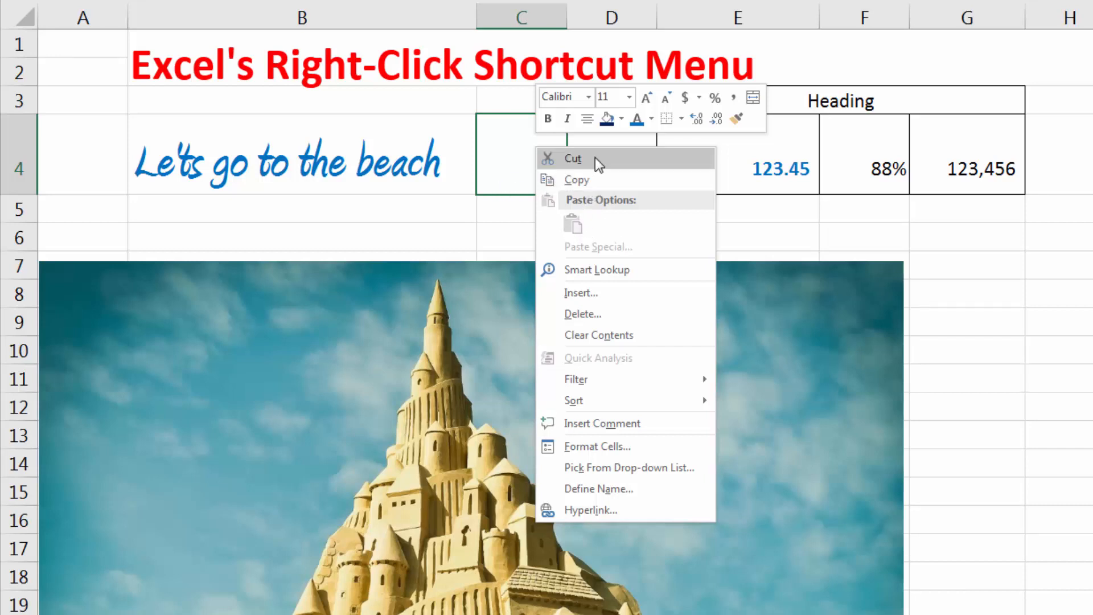
click(464, 172)
right_click(784, 148)
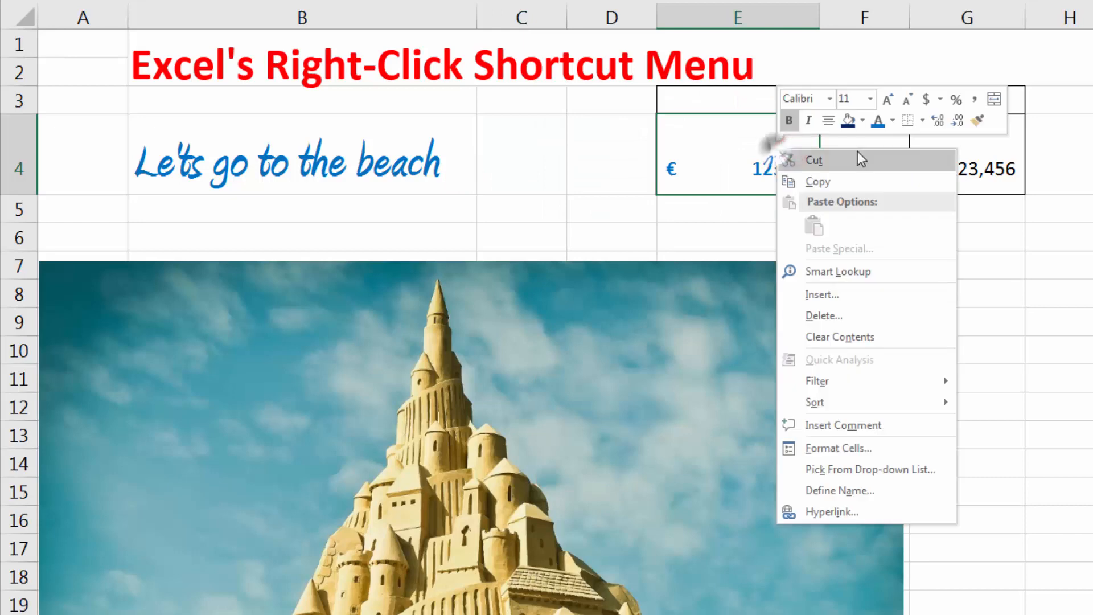
click(783, 182)
click(744, 209)
right_click(744, 209)
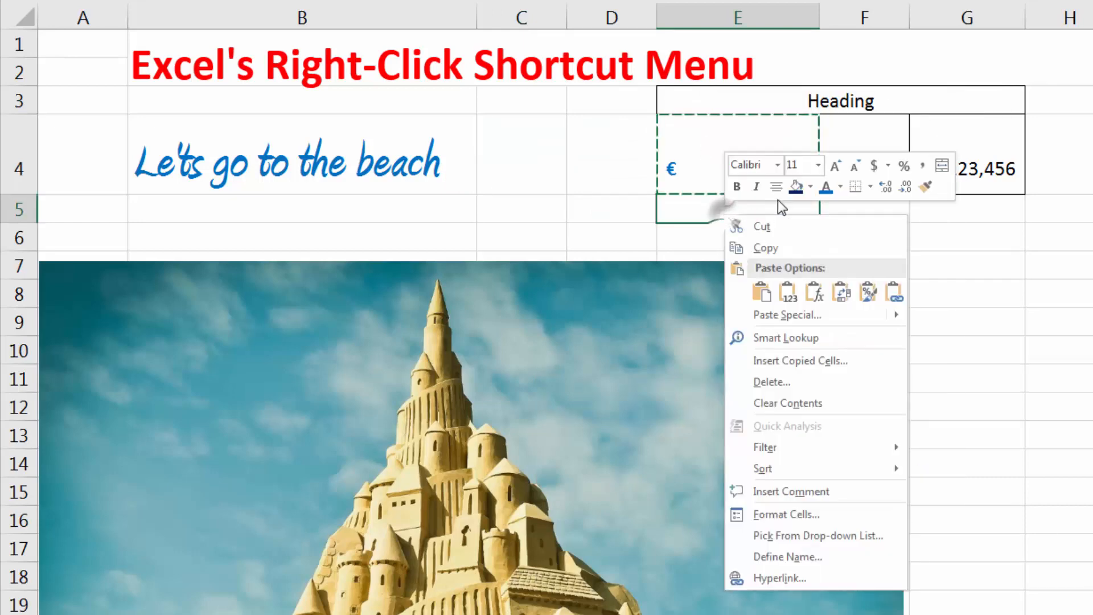
click(766, 295)
click(676, 222)
click(581, 185)
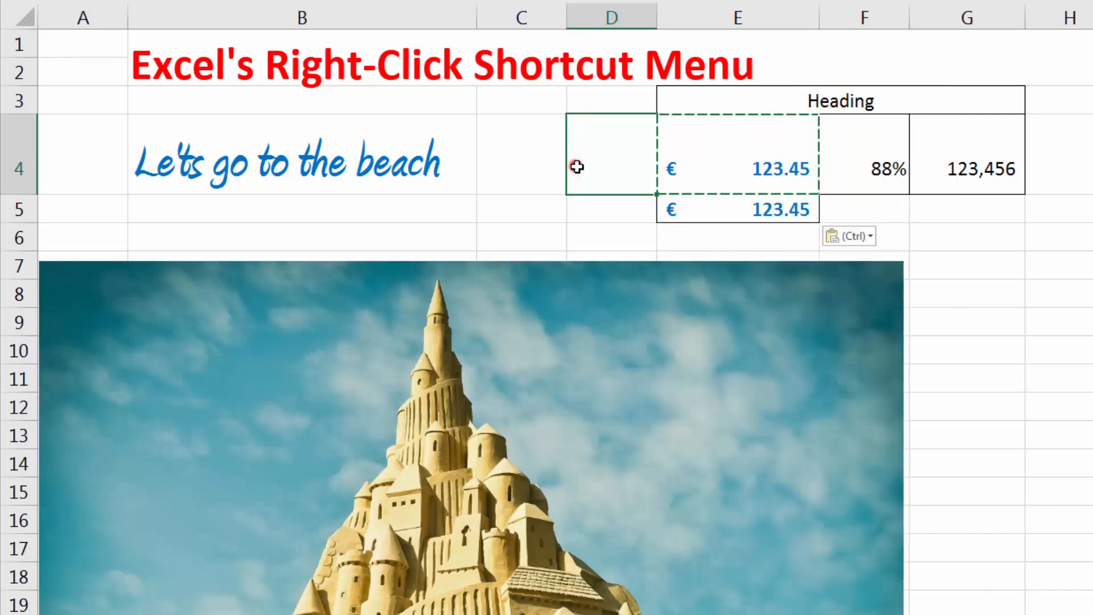
drag(566, 167, 527, 216)
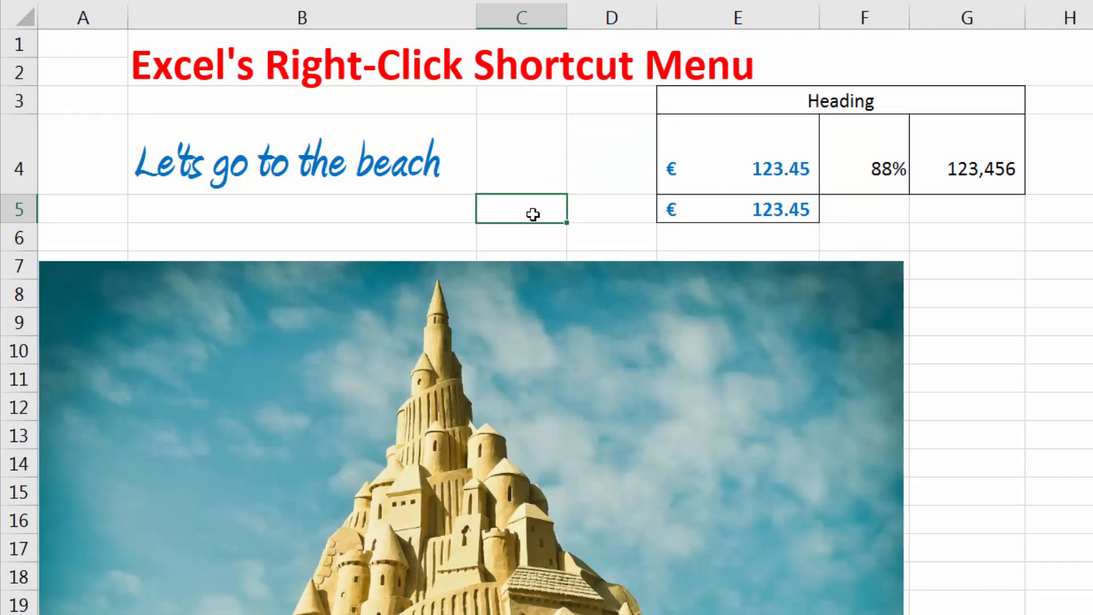
Undo the paste of the euro amount in cell E5.
key(ctrl+z)
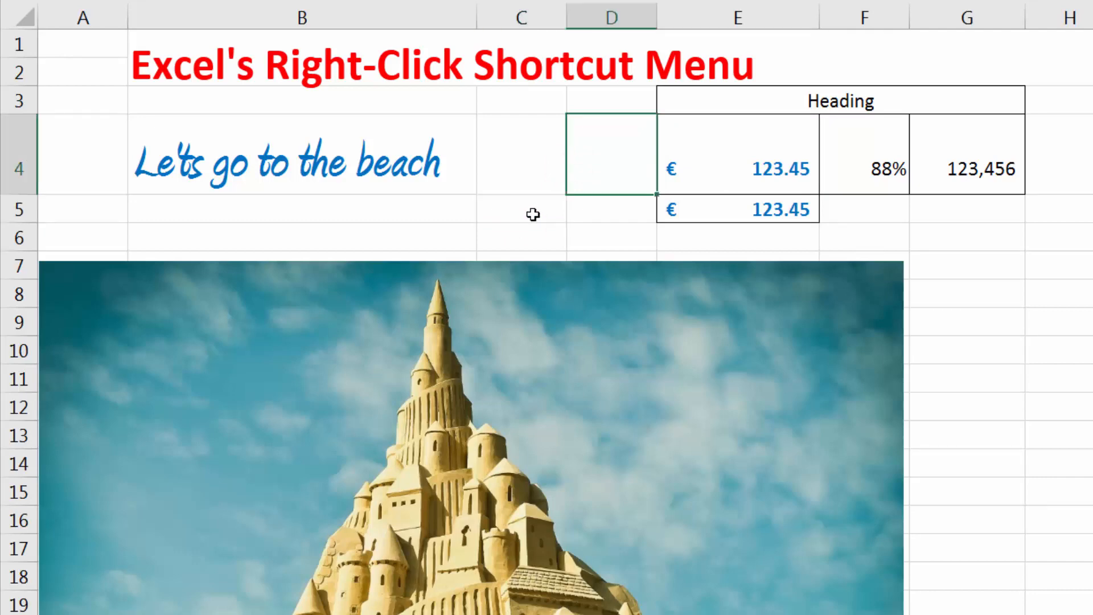
key(ctrl+z)
key(Escape)
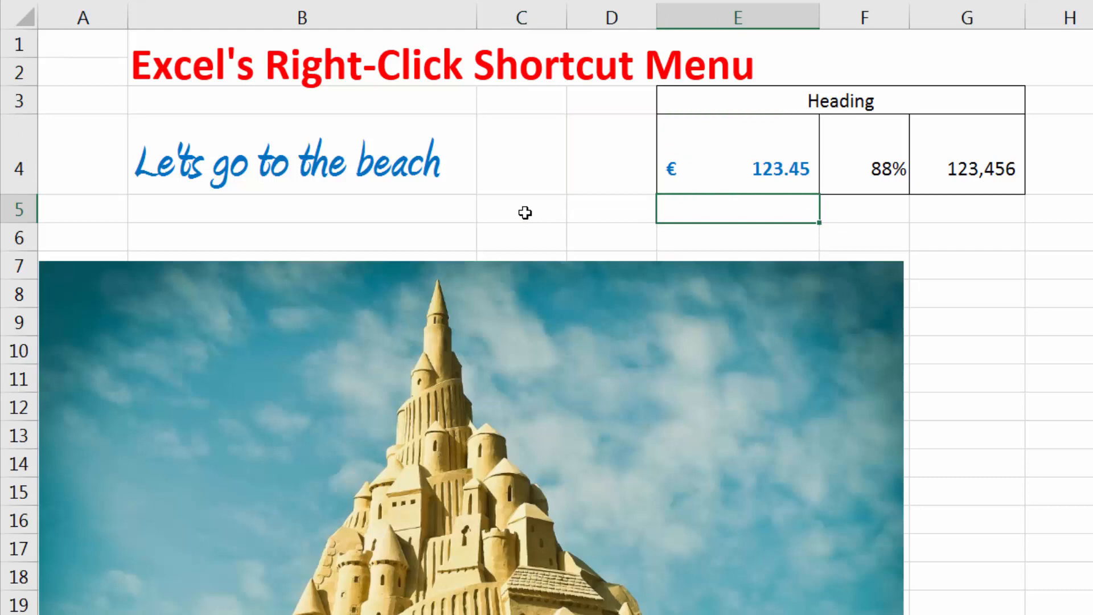
click(612, 163)
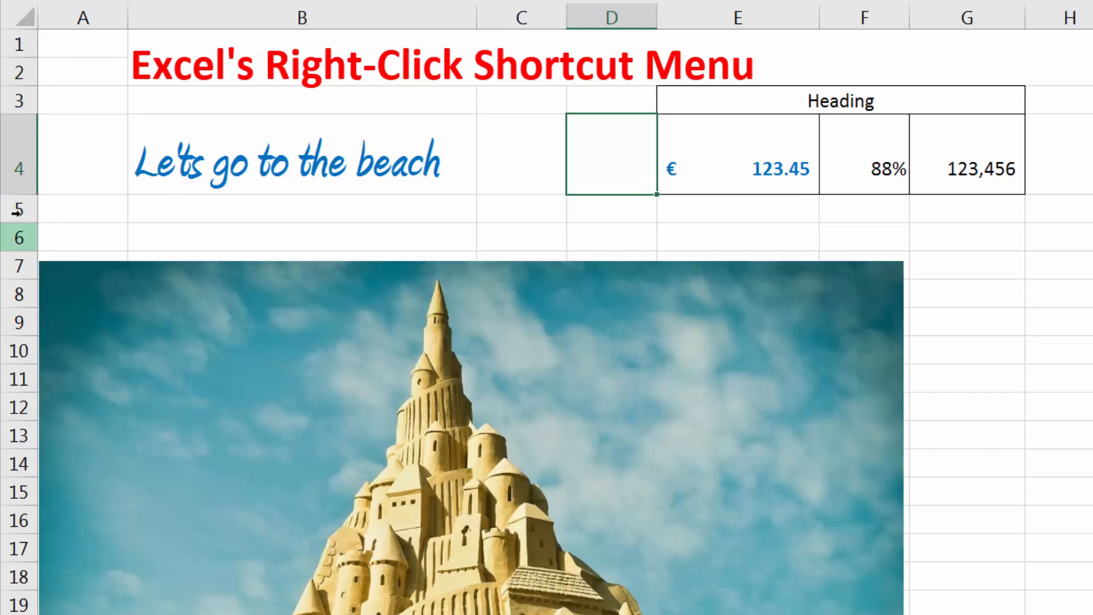
Insert two blank rows above row 6, and undo both insertions.
click(145, 207)
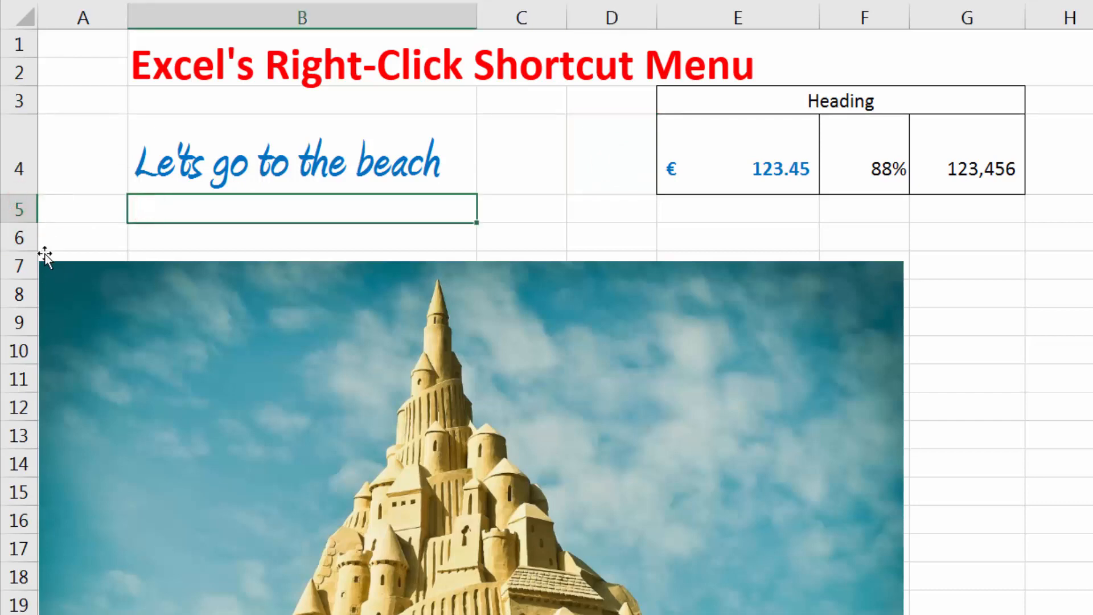
click(12, 235)
right_click(12, 235)
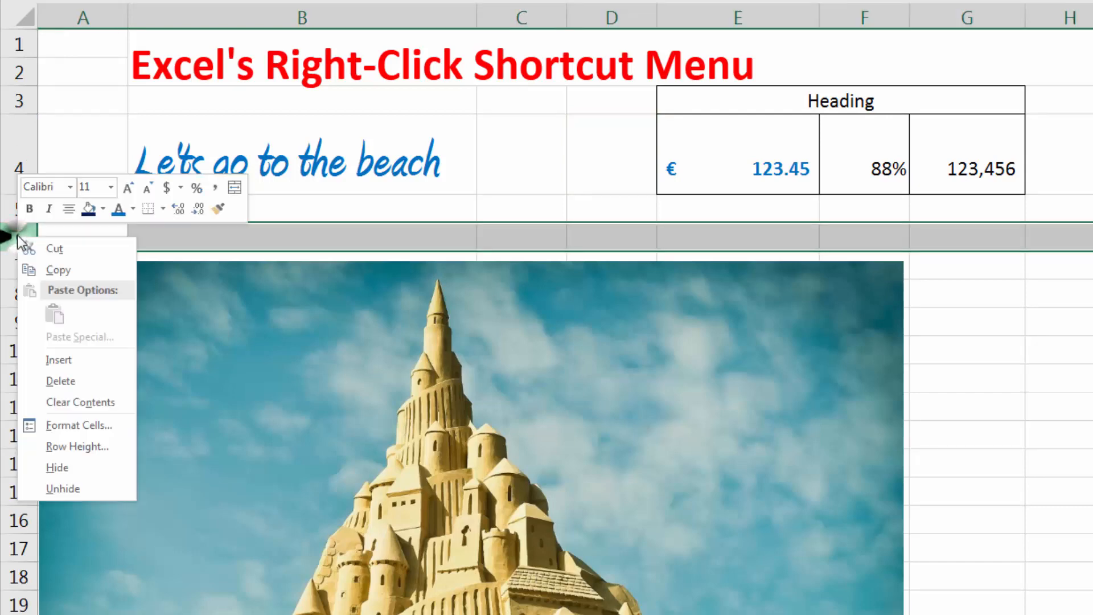
click(95, 359)
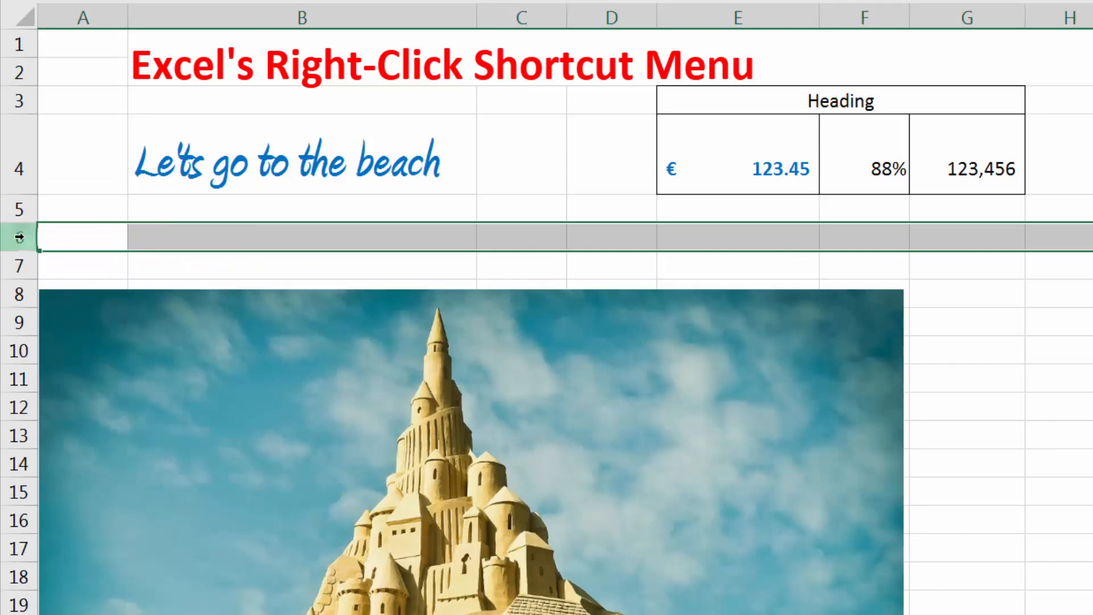
right_click(19, 236)
click(85, 356)
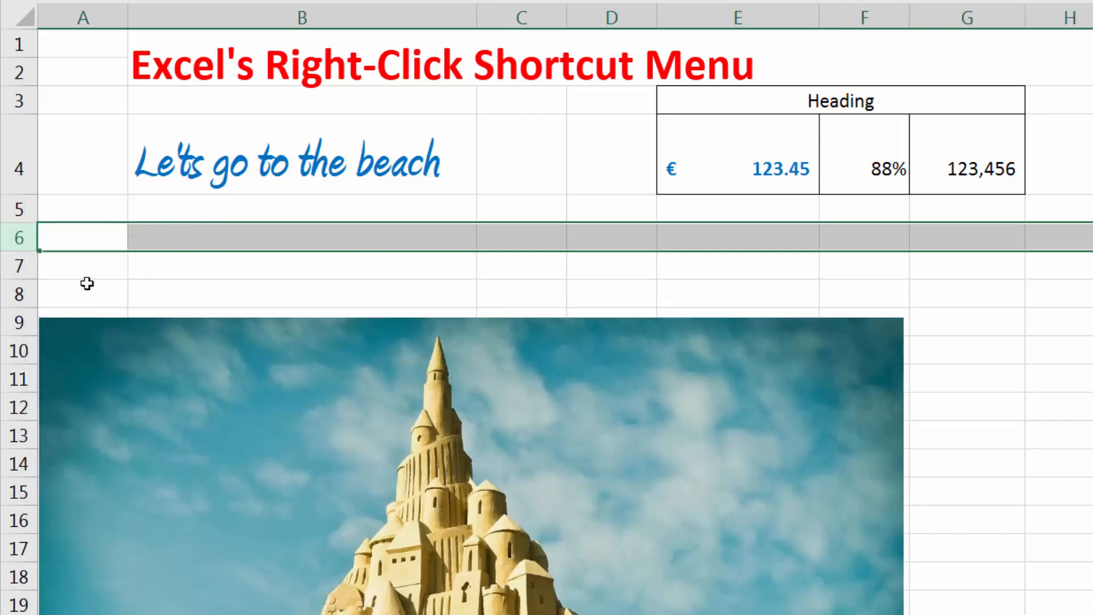
key(ctrl+z)
key(ctrl+z)
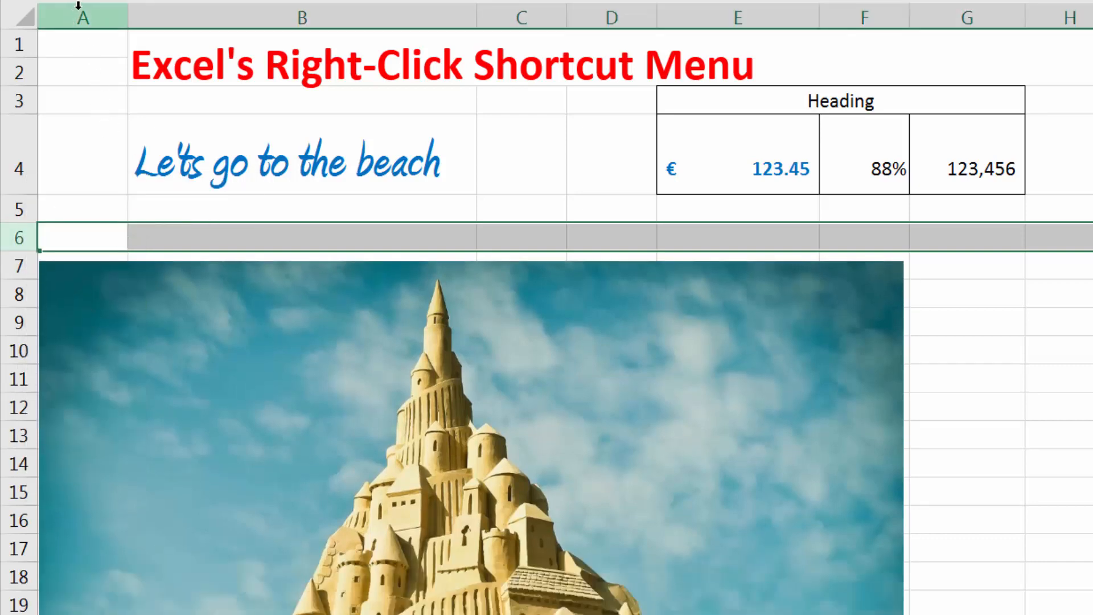
Insert a blank column before column A, and undo the insertion.
right_click(78, 5)
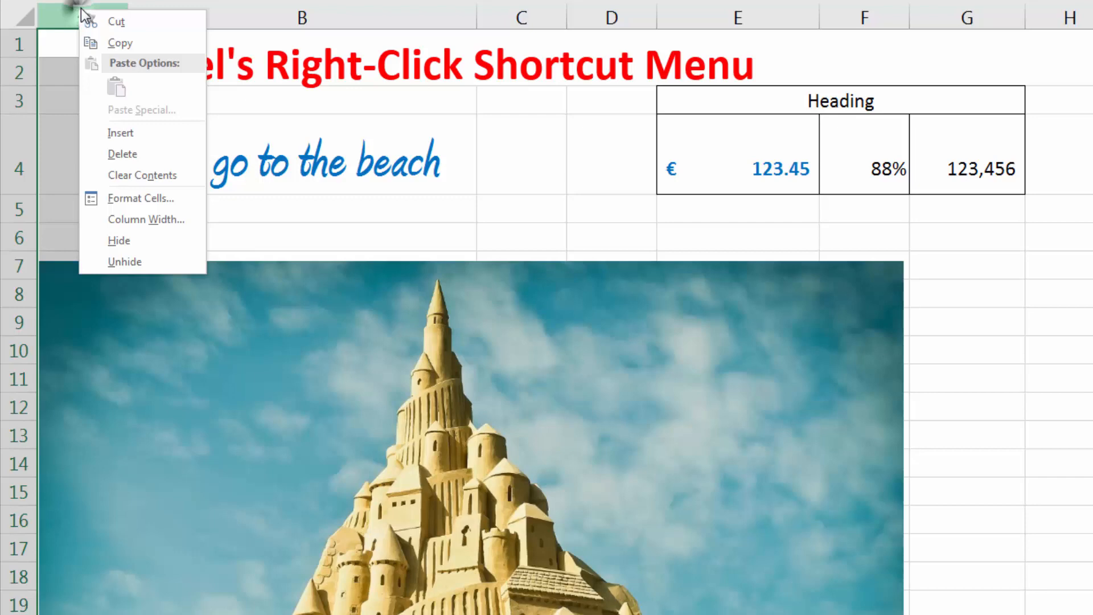
click(123, 138)
key(ctrl+z)
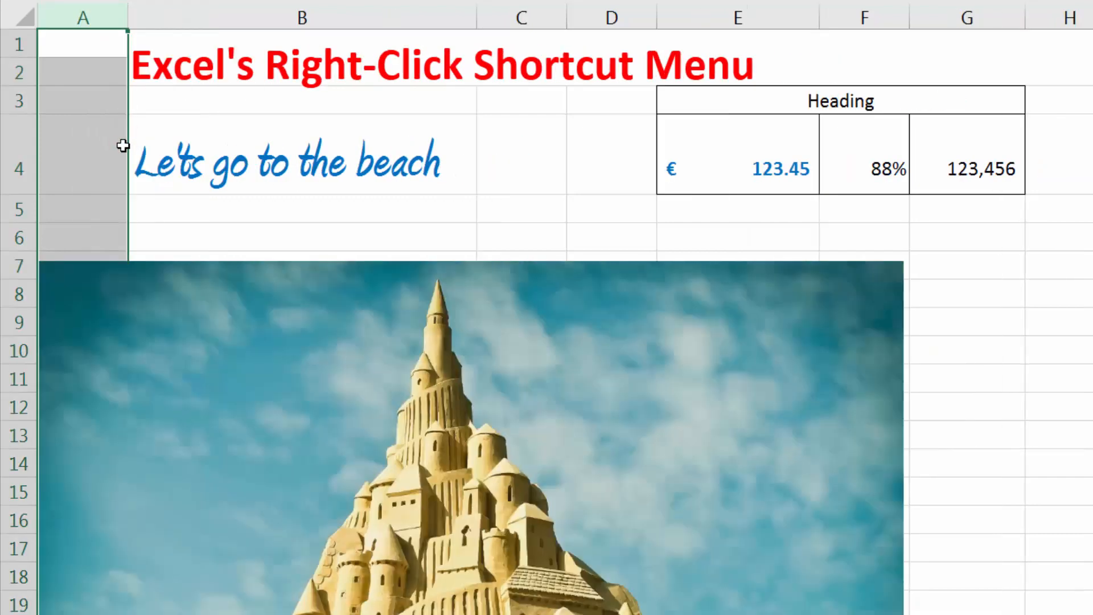
click(78, 202)
right_click(171, 224)
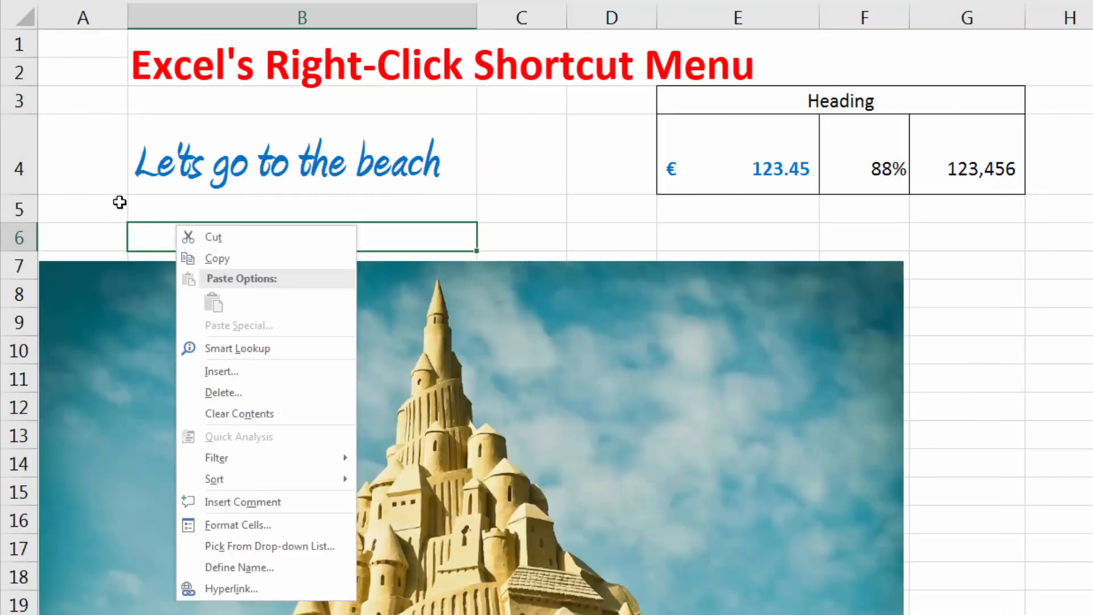
click(119, 202)
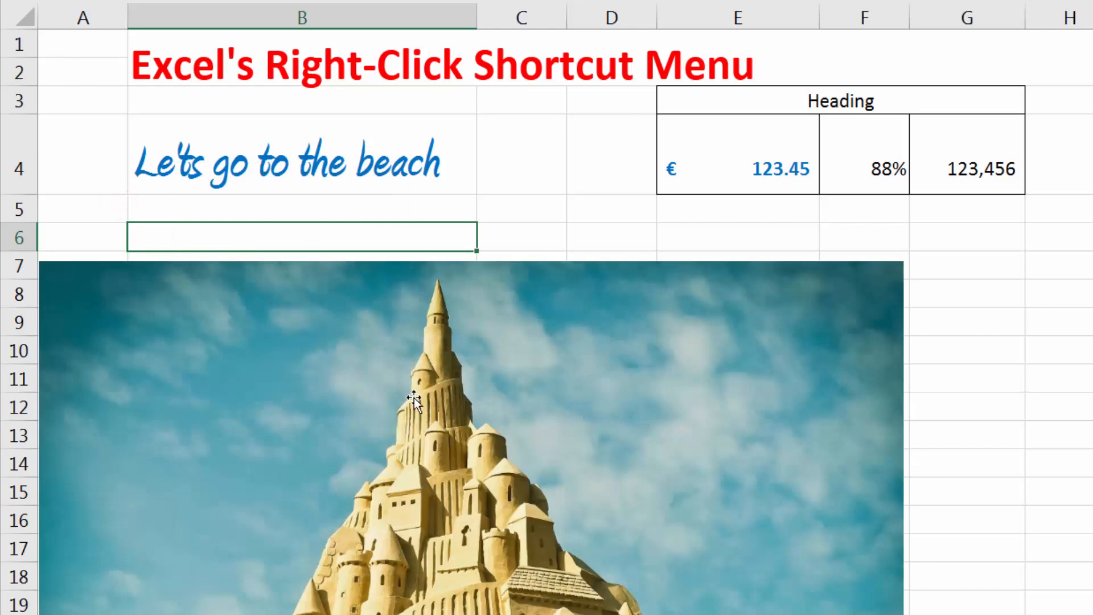
Apply the oval picture style with the dark frame to the sandcastle picture.
scroll(414, 398, down, 2)
scroll(380, 319, up, 2)
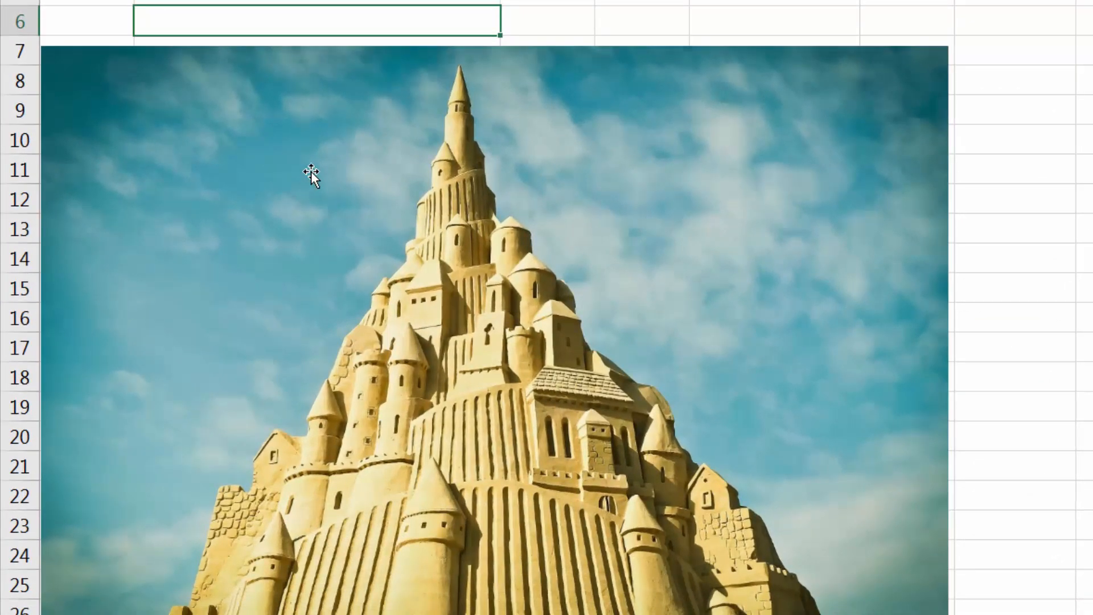
right_click(311, 171)
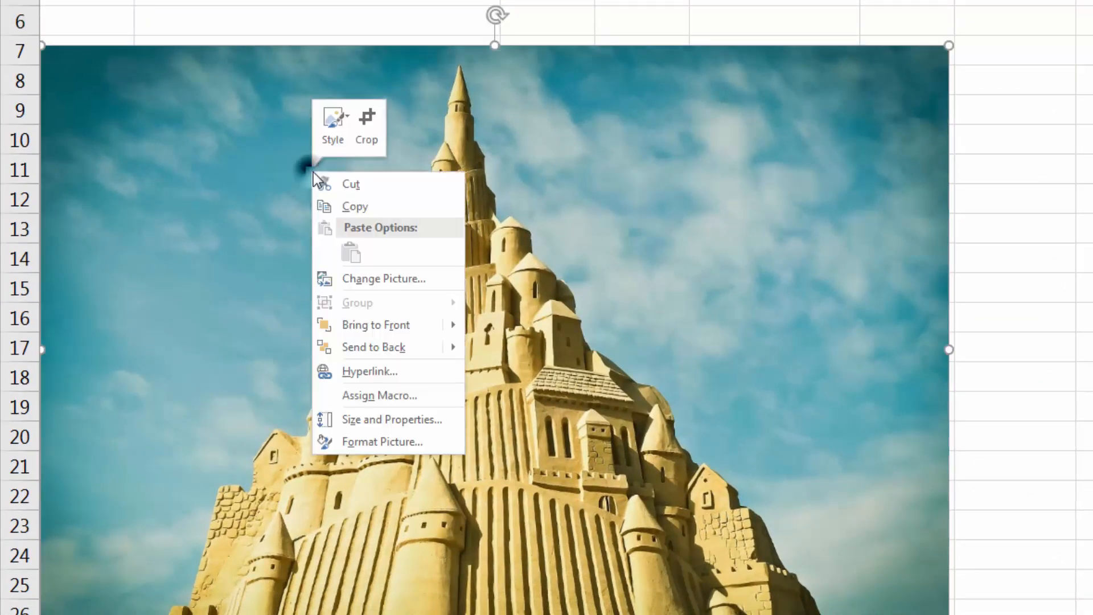
click(333, 149)
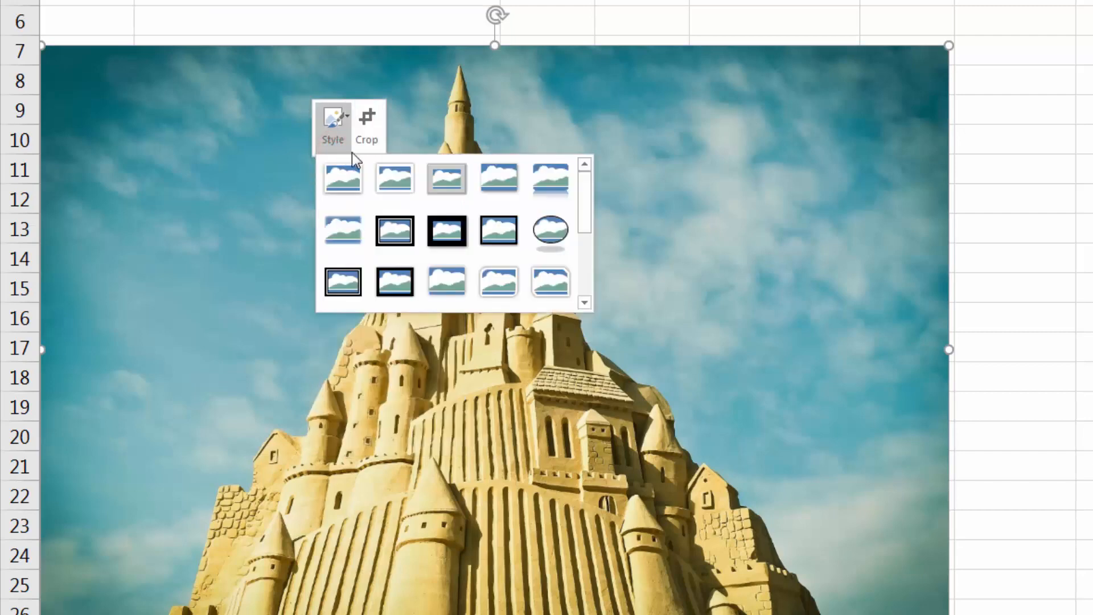
click(553, 237)
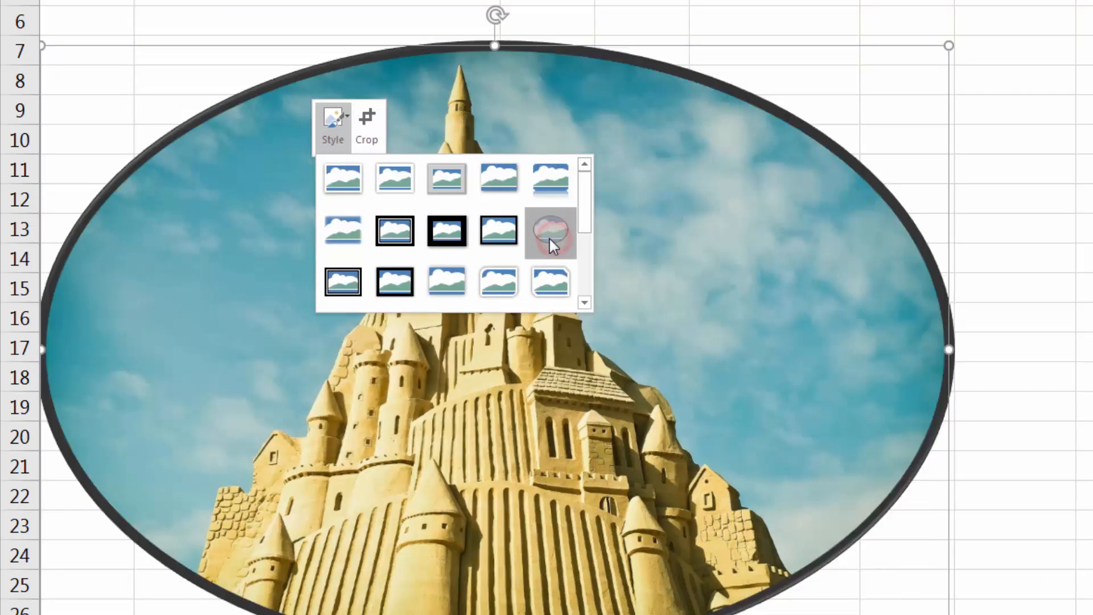
click(1085, 74)
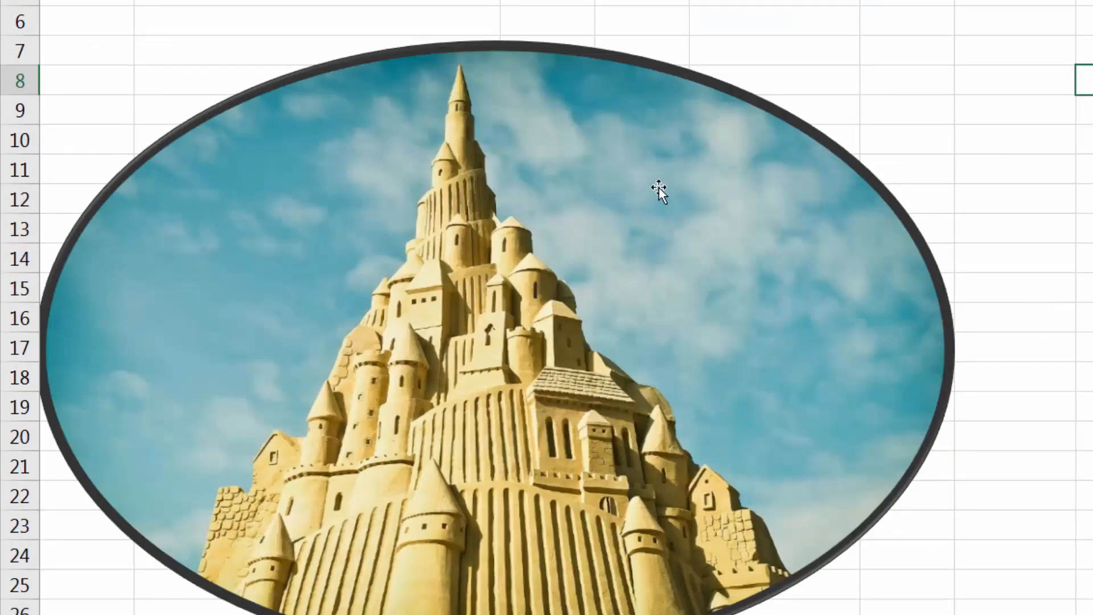
Crop the sandcastle picture from its right edge to less than half its width, and undo the crop.
right_click(479, 166)
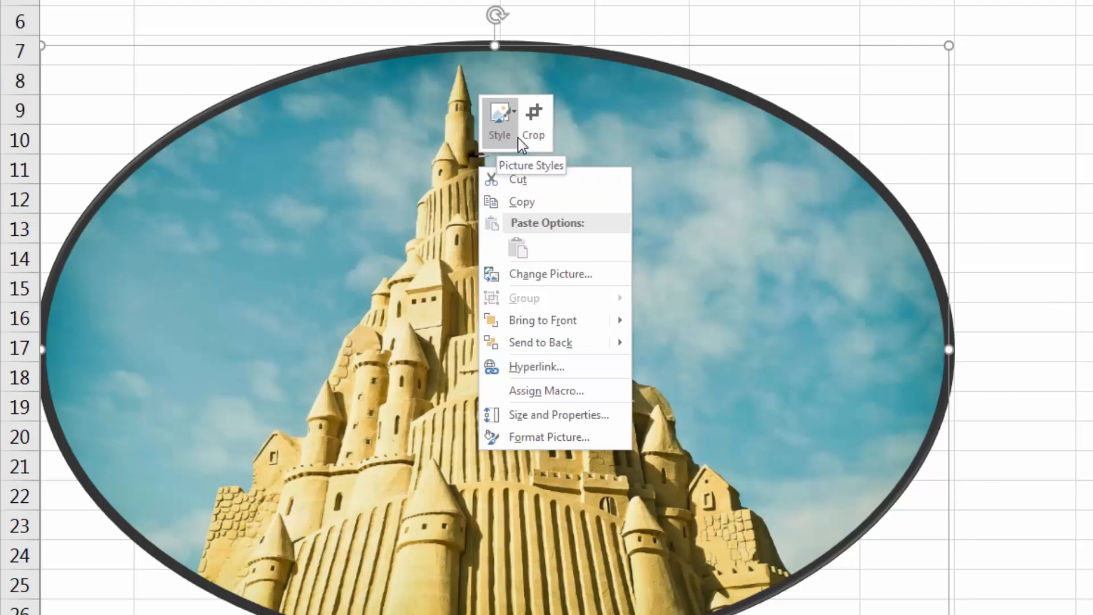
click(540, 136)
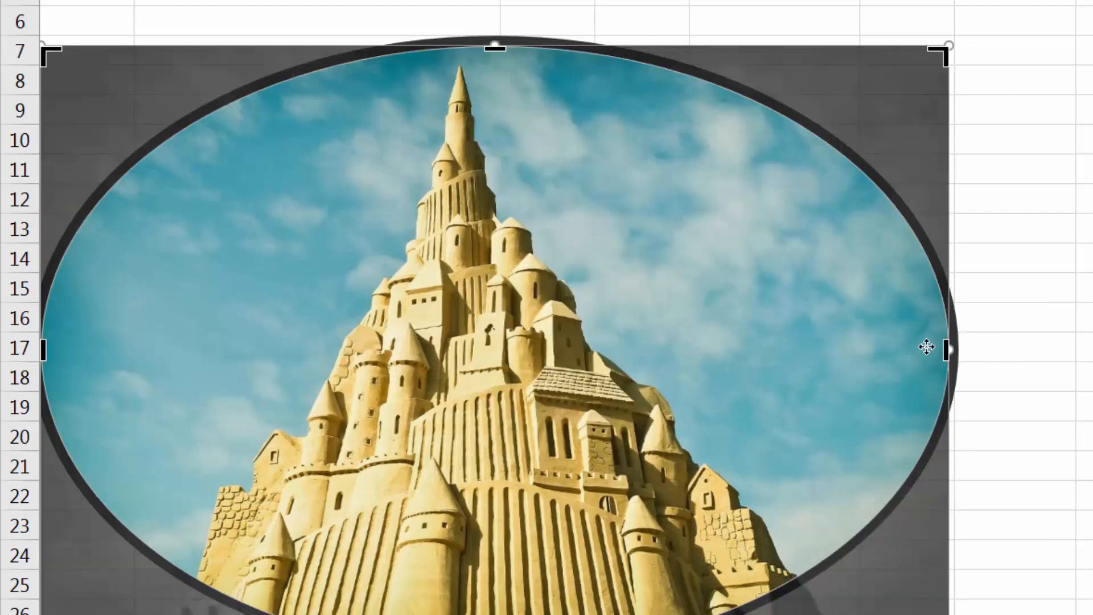
drag(941, 351, 405, 338)
click(1059, 170)
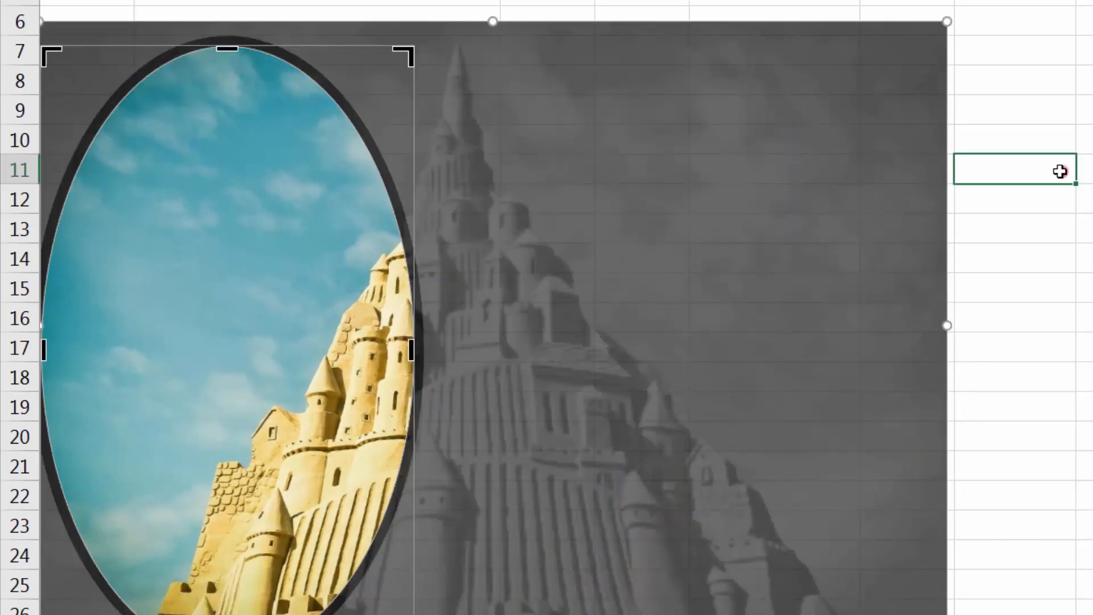
key(ctrl+z)
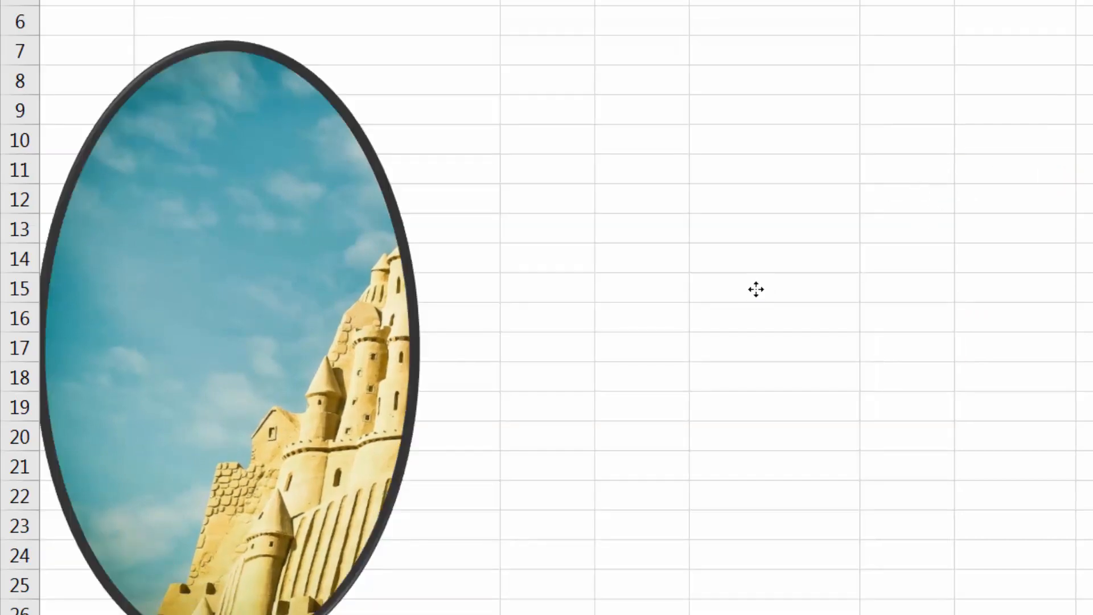
key(ctrl+z)
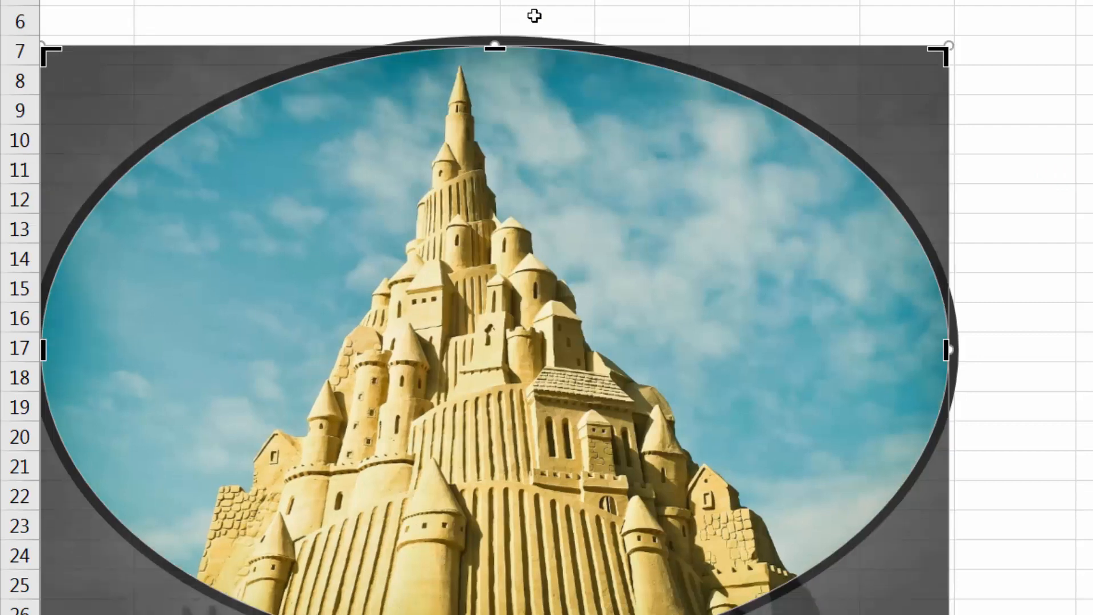
click(534, 16)
right_click(616, 194)
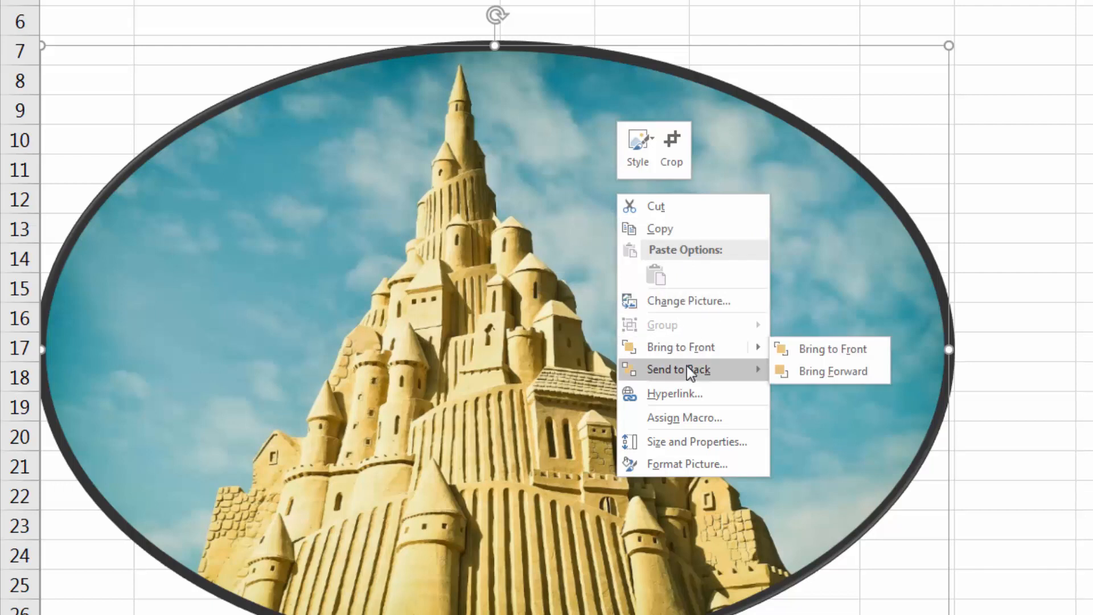
mouse_move(692, 366)
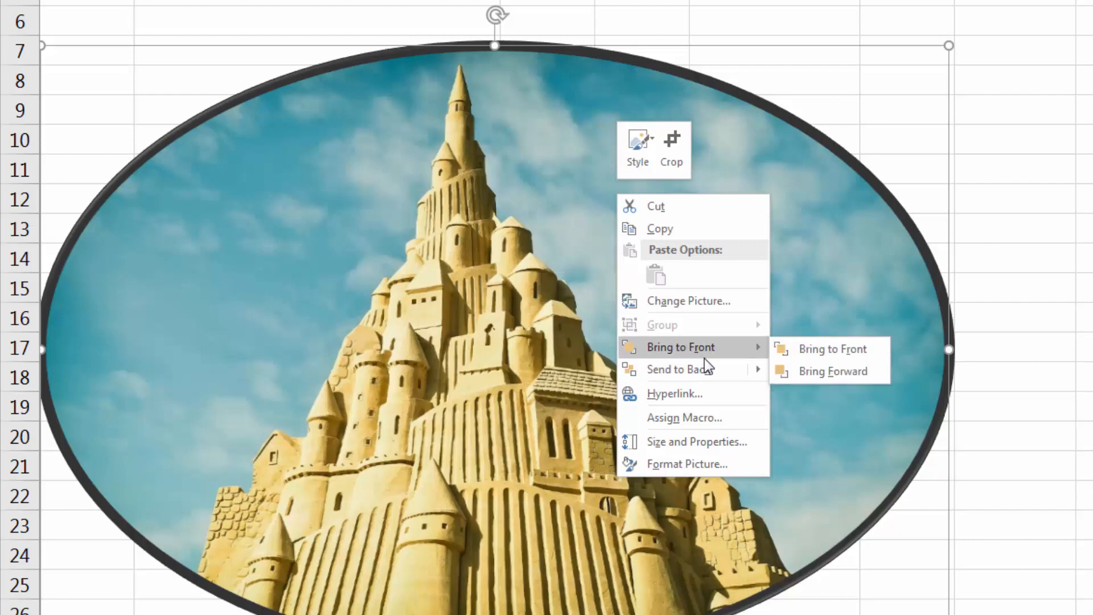
click(585, 1)
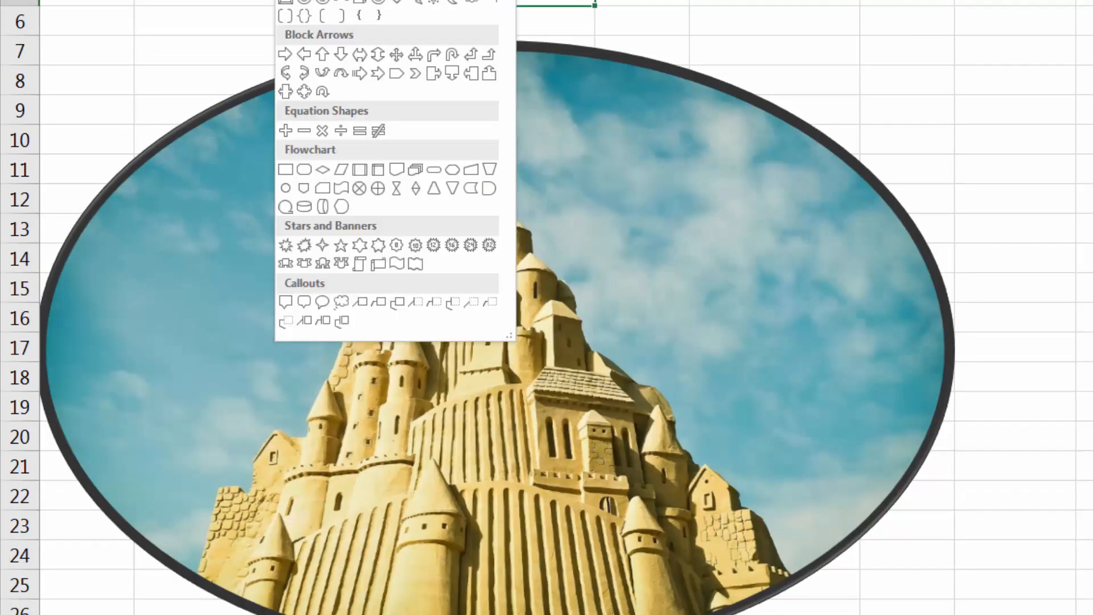
Draw a rectangle shape over the upper-right edge of the sandcastle picture, spanning about rows 6 to 12.
drag(615, 0, 908, 188)
drag(638, 22, 622, 49)
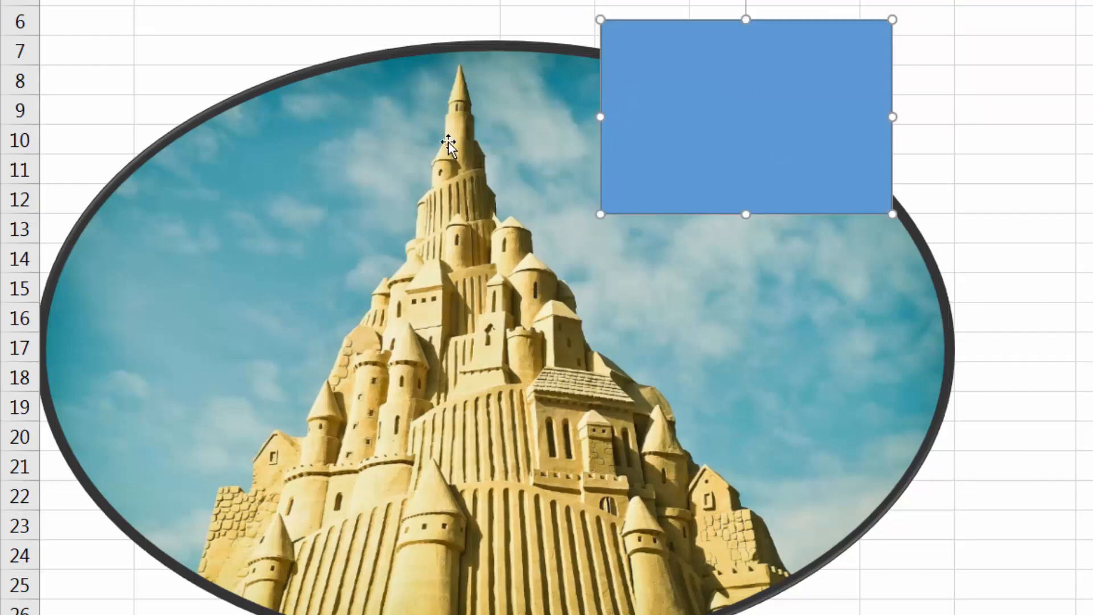
click(483, 0)
click(659, 84)
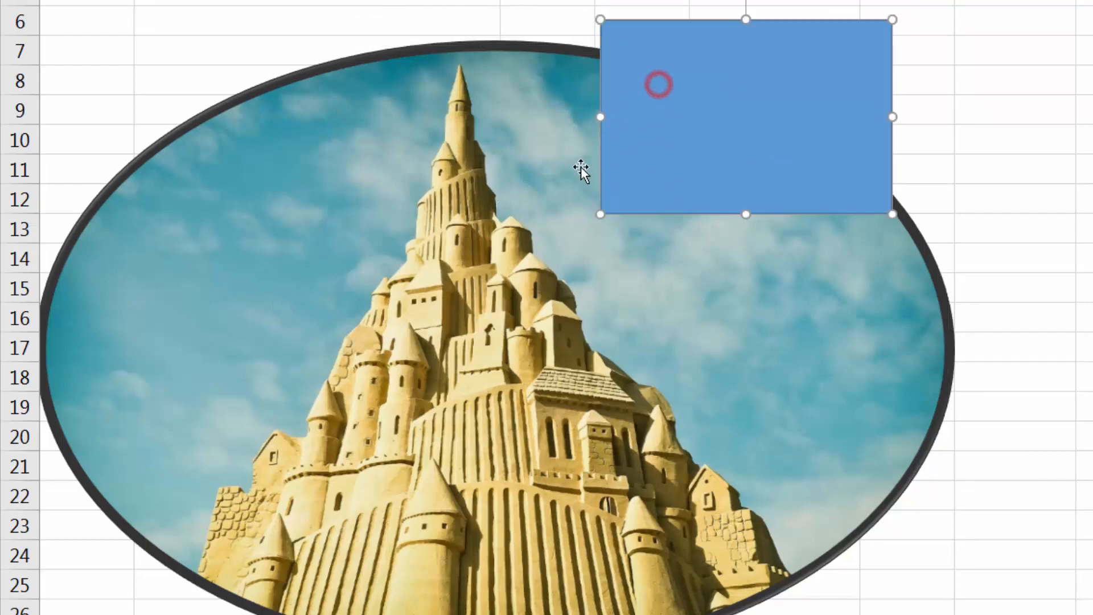
Send the blue rectangle to the back, behind the sandcastle picture.
right_click(682, 49)
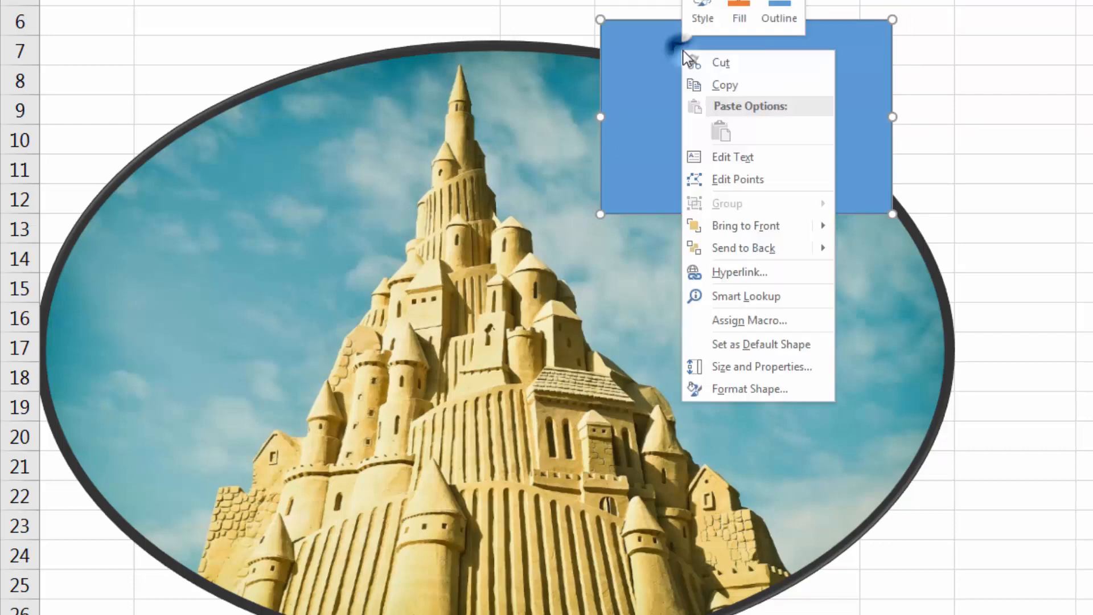
mouse_move(778, 227)
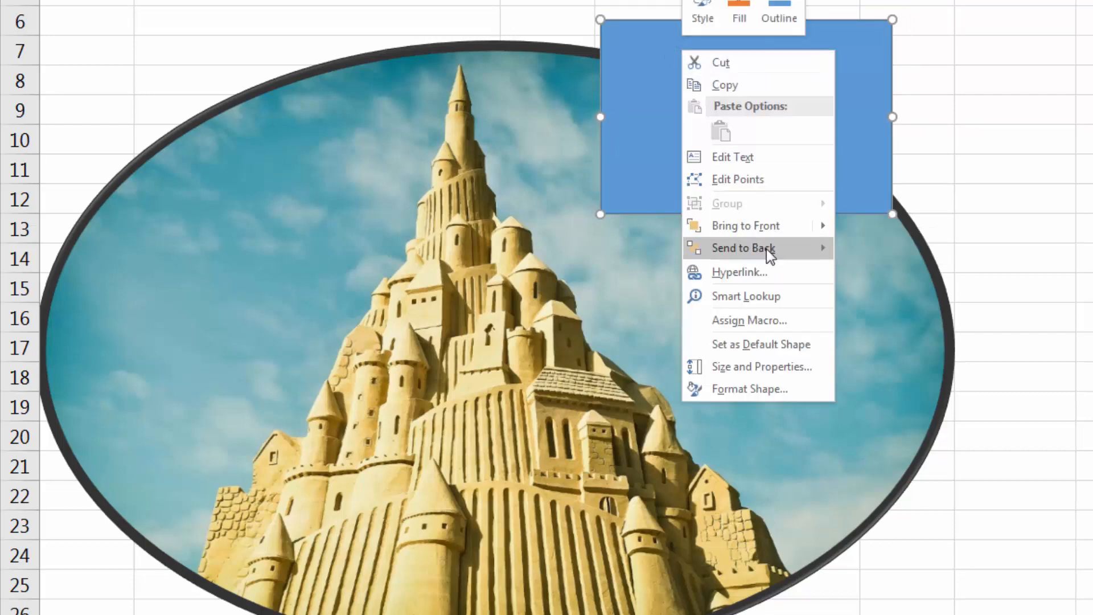
click(763, 246)
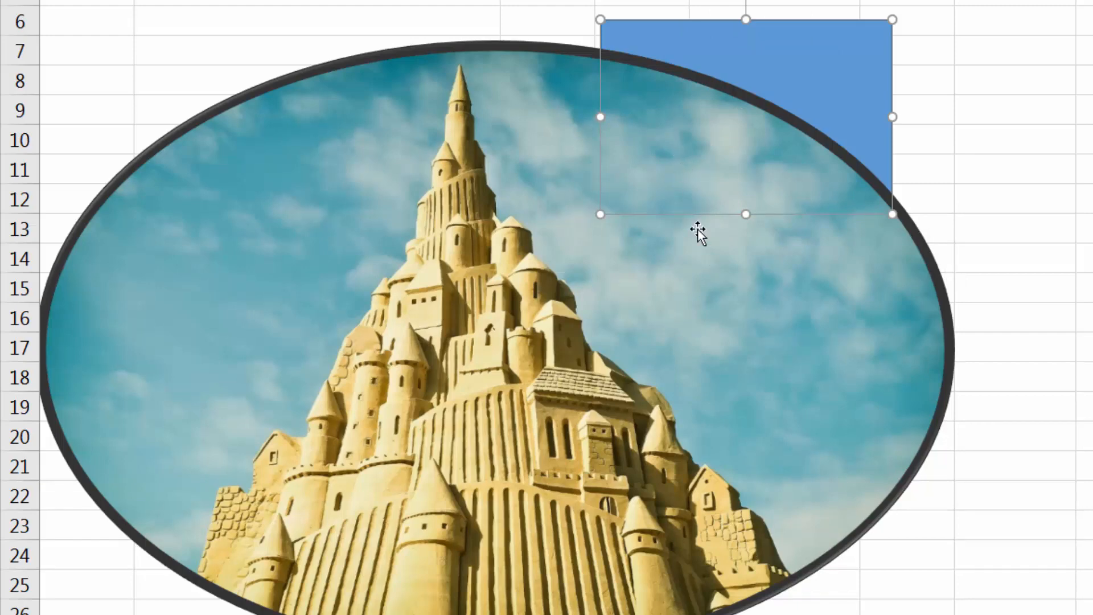
click(1003, 107)
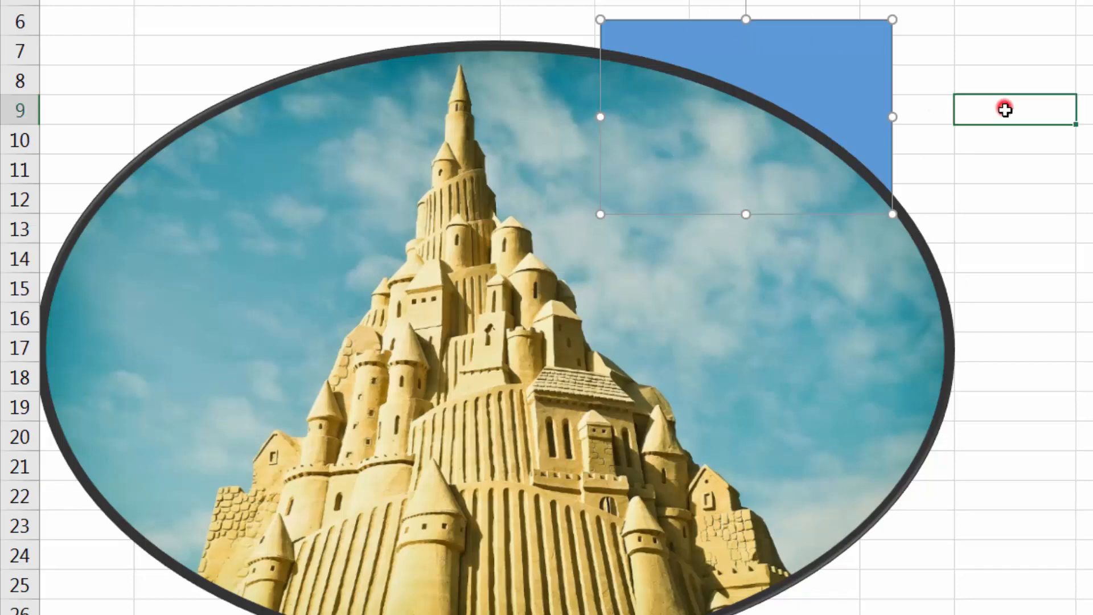
Bring the blue rectangle to the front of the sandcastle picture.
right_click(810, 72)
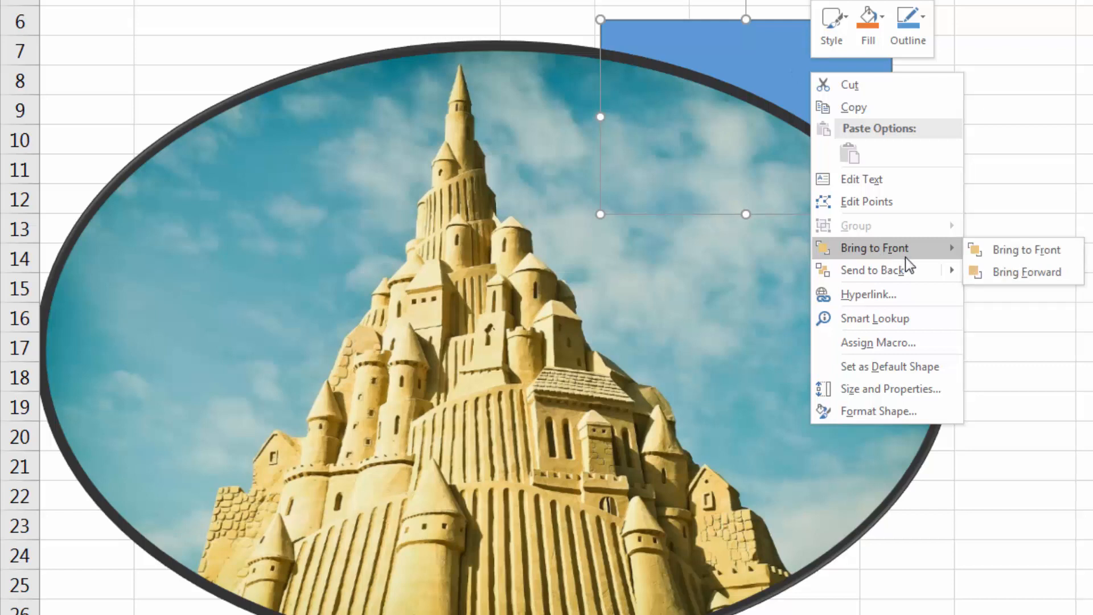
click(905, 255)
click(1013, 204)
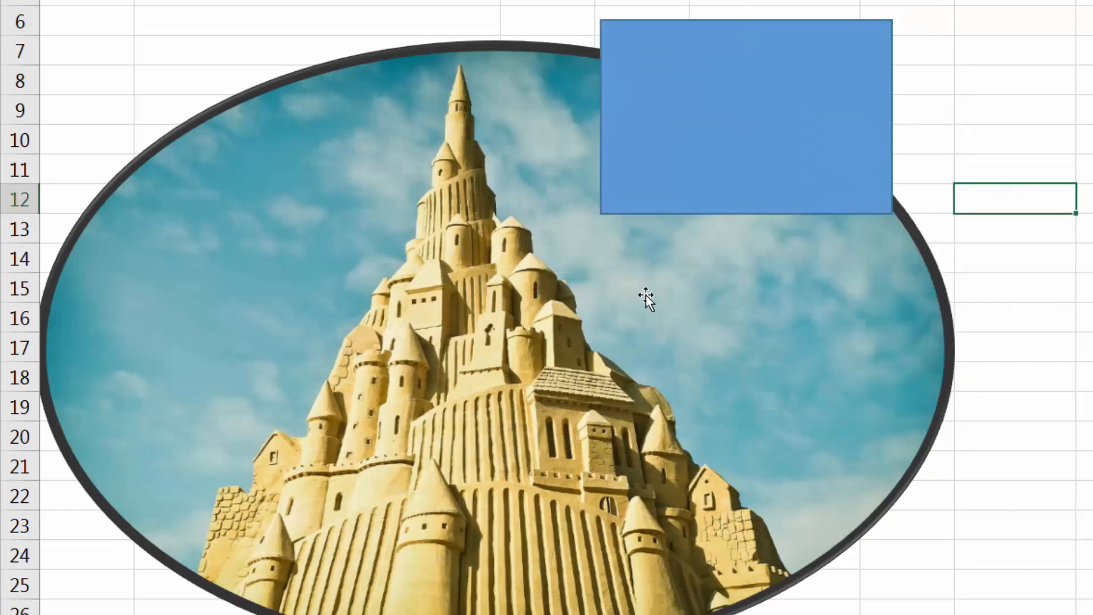
Bring the oval sandcastle picture to the front, over the blue rectangle, and deselect it.
click(490, 177)
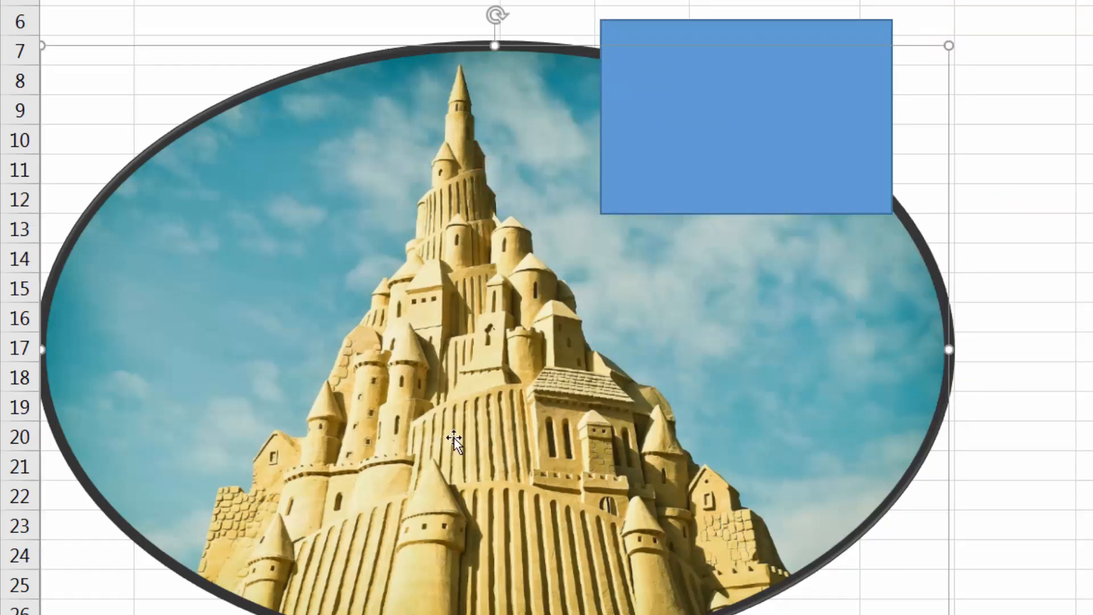
right_click(446, 248)
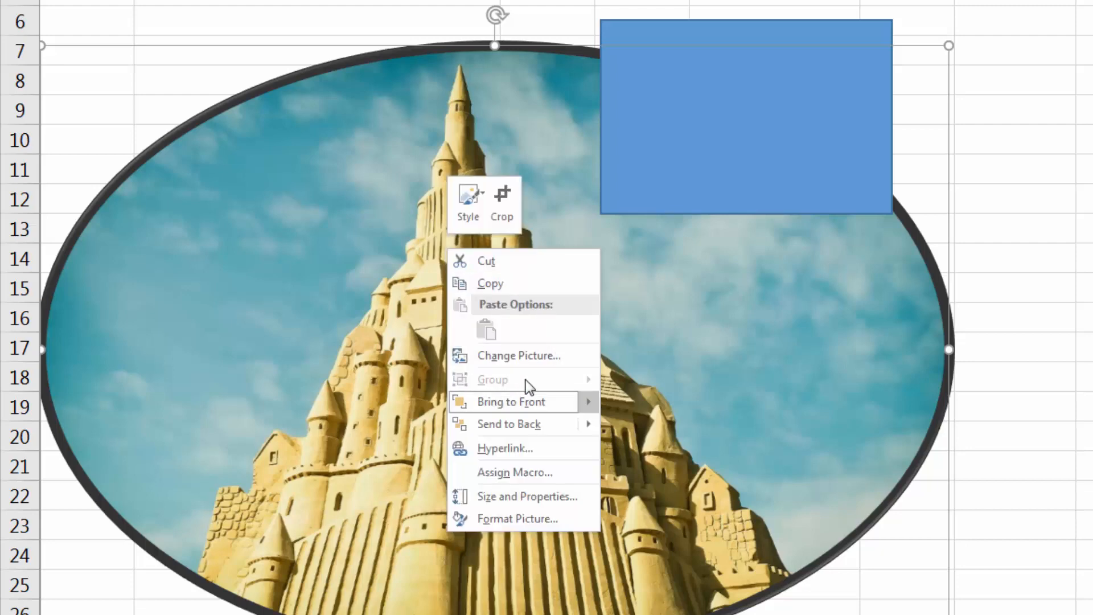
mouse_move(526, 401)
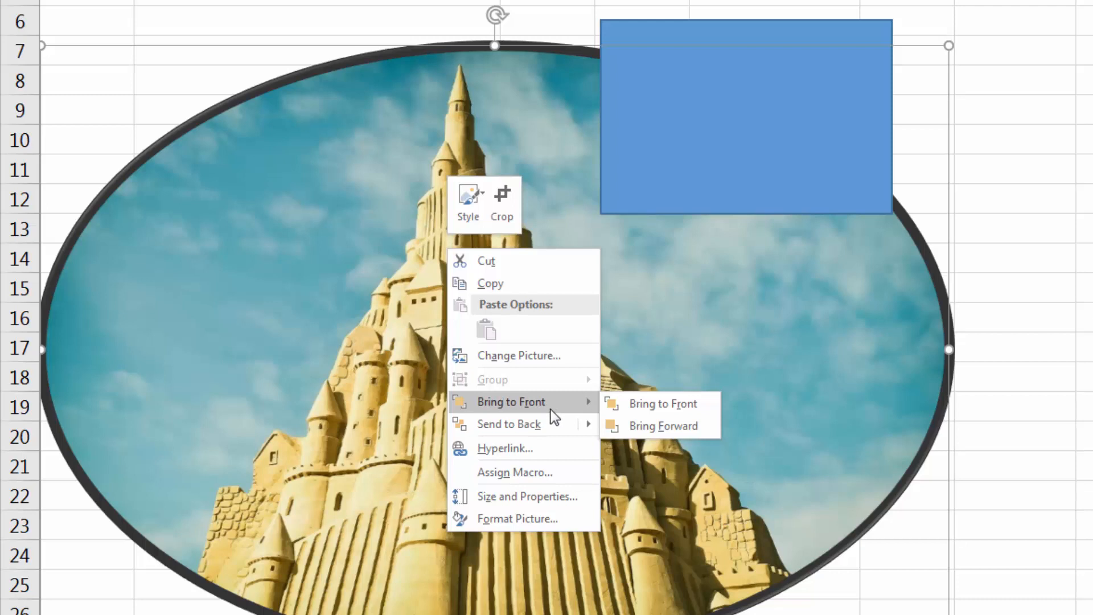
click(550, 408)
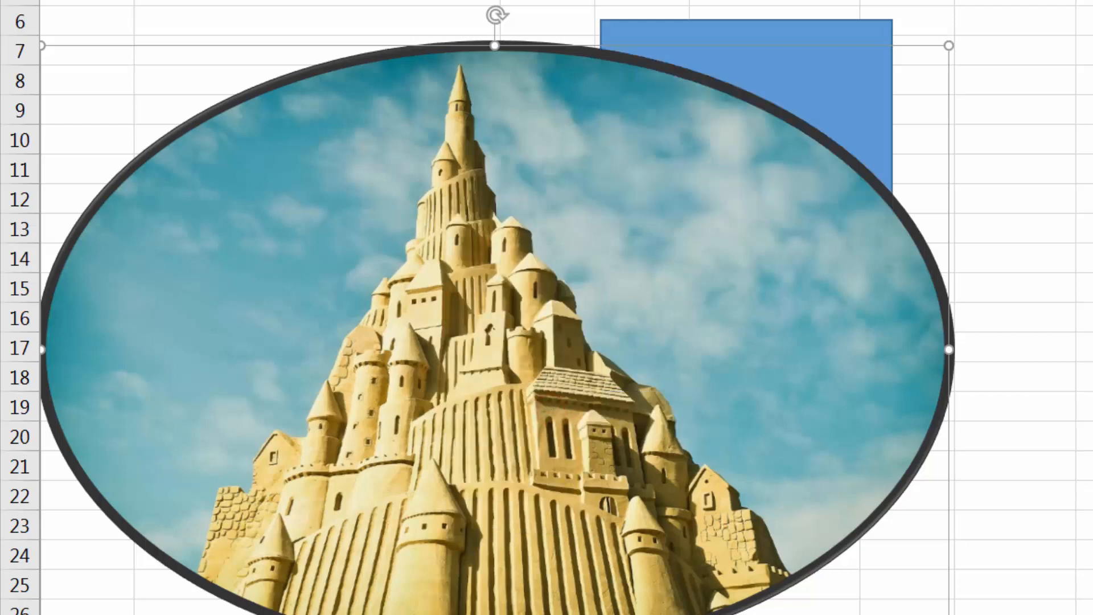
key(Escape)
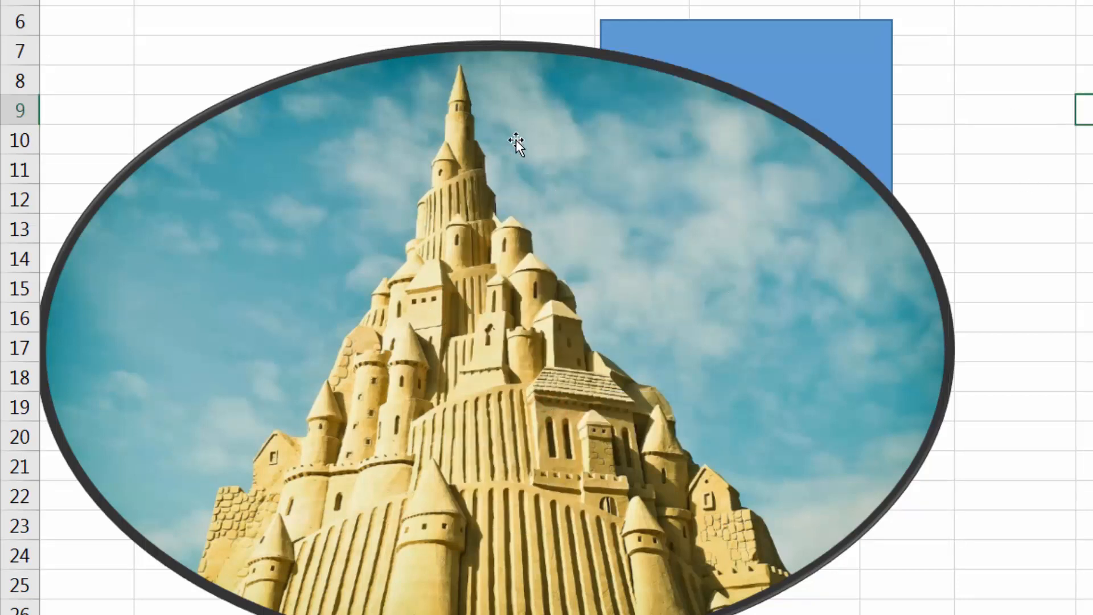
click(346, 19)
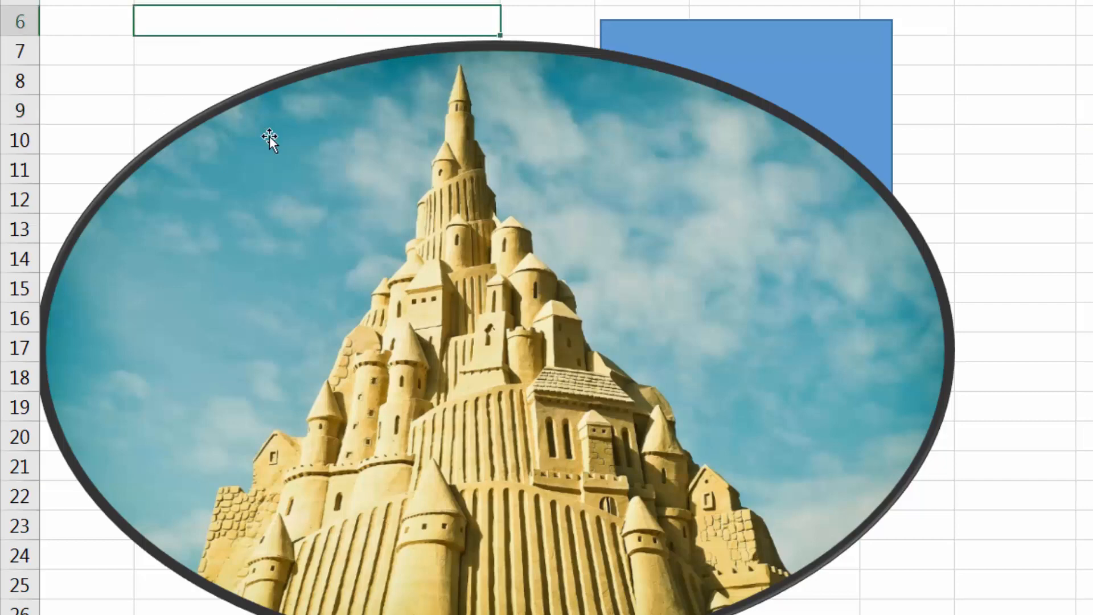
Move the sandcastle picture about half a row up and slightly to the right, and delete the blue rectangle behind it.
mouse_move(564, 71)
mouse_down()
mouse_move(595, 72)
mouse_move(588, 56)
mouse_up()
click(772, 28)
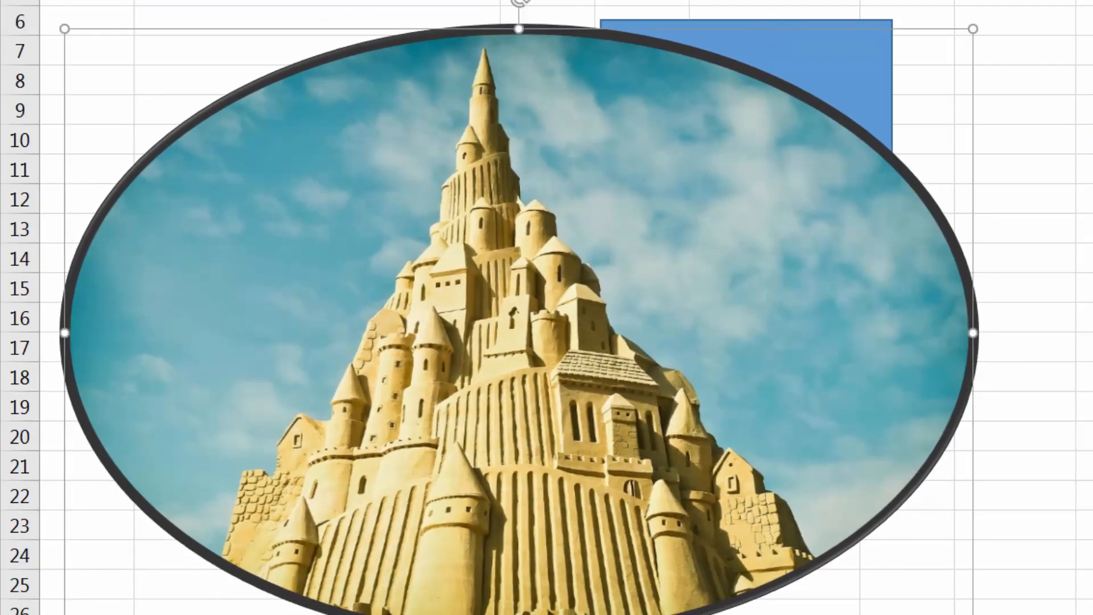
click(828, 17)
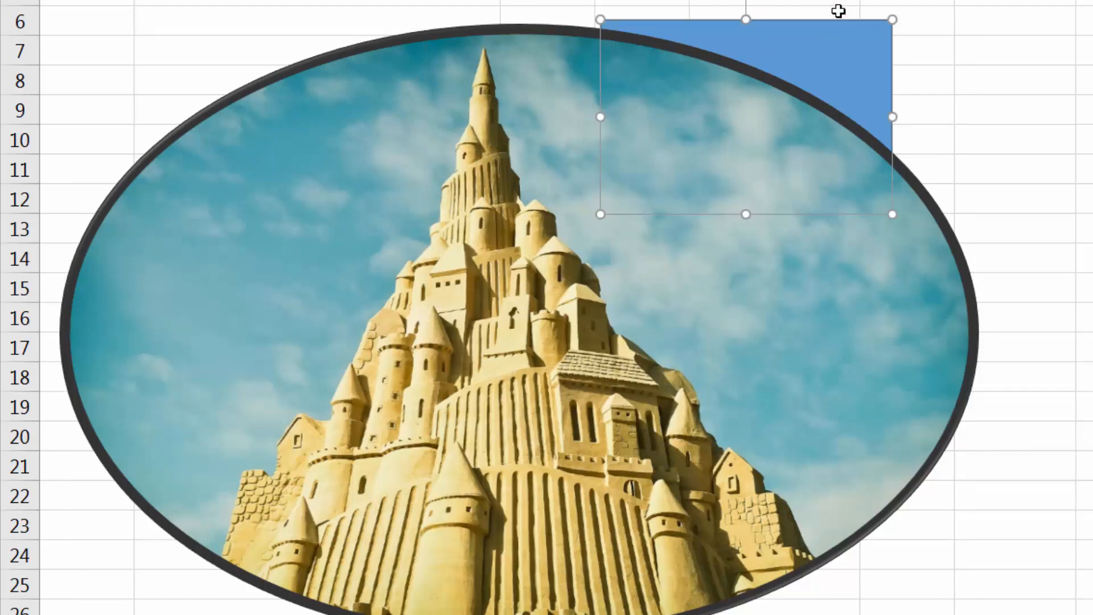
key(Delete)
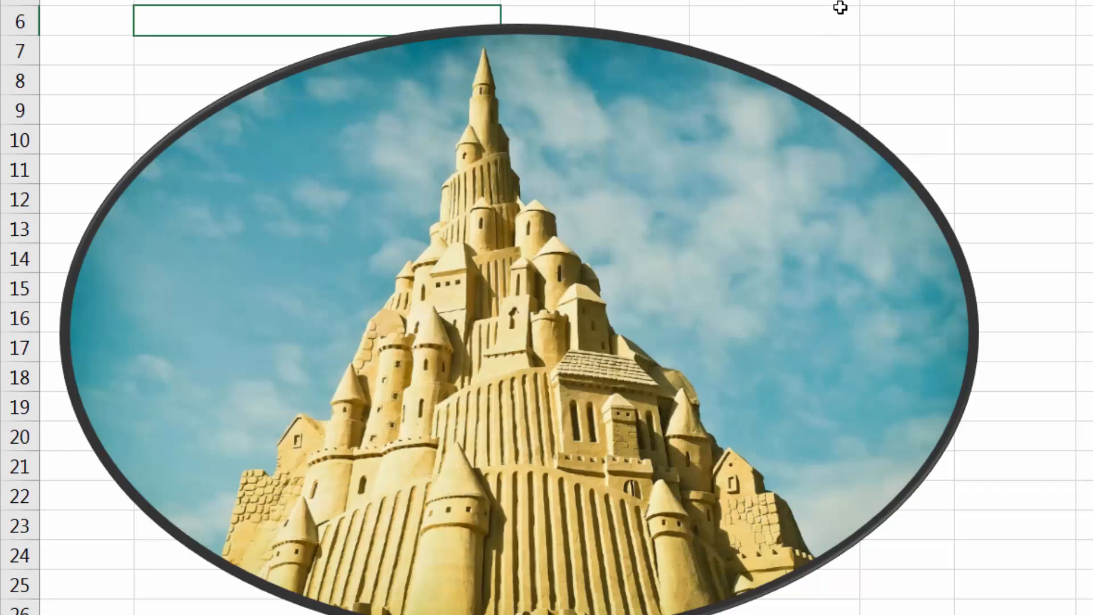